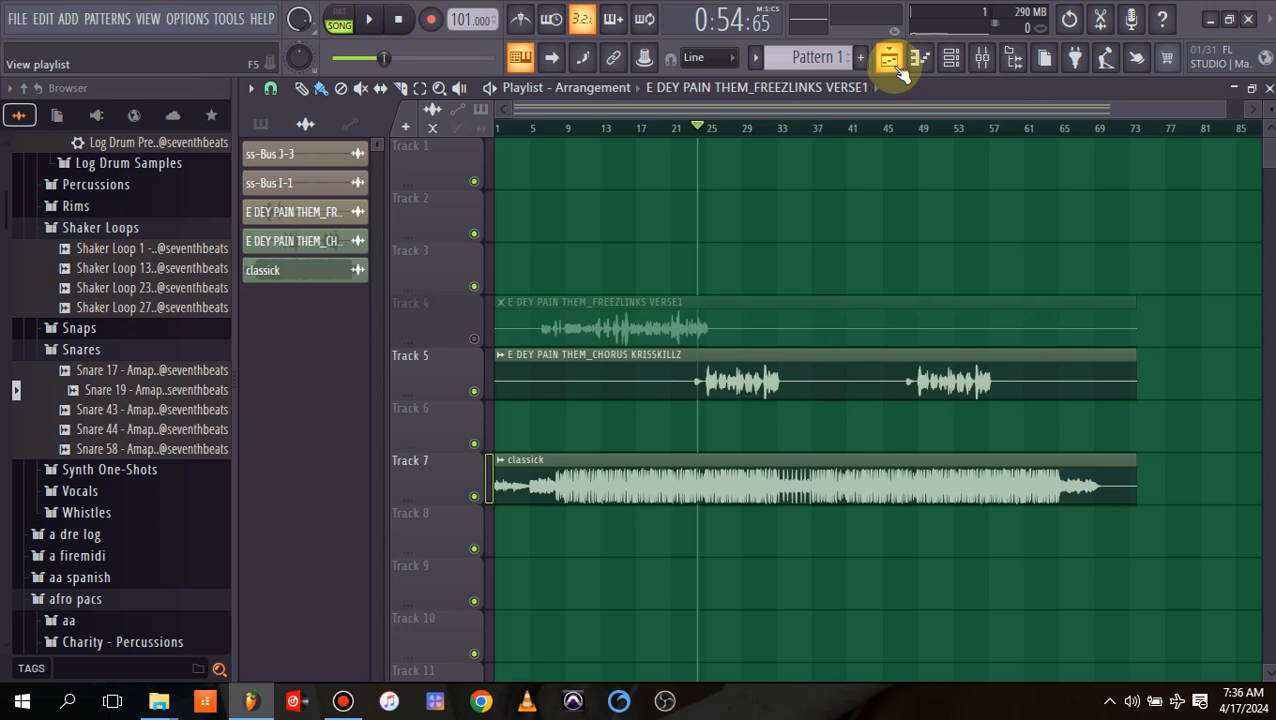
# Audition the chorus vocal with the beat, mute the classick track on Track 7, and audition the chorus alone.
pyautogui.press('space')
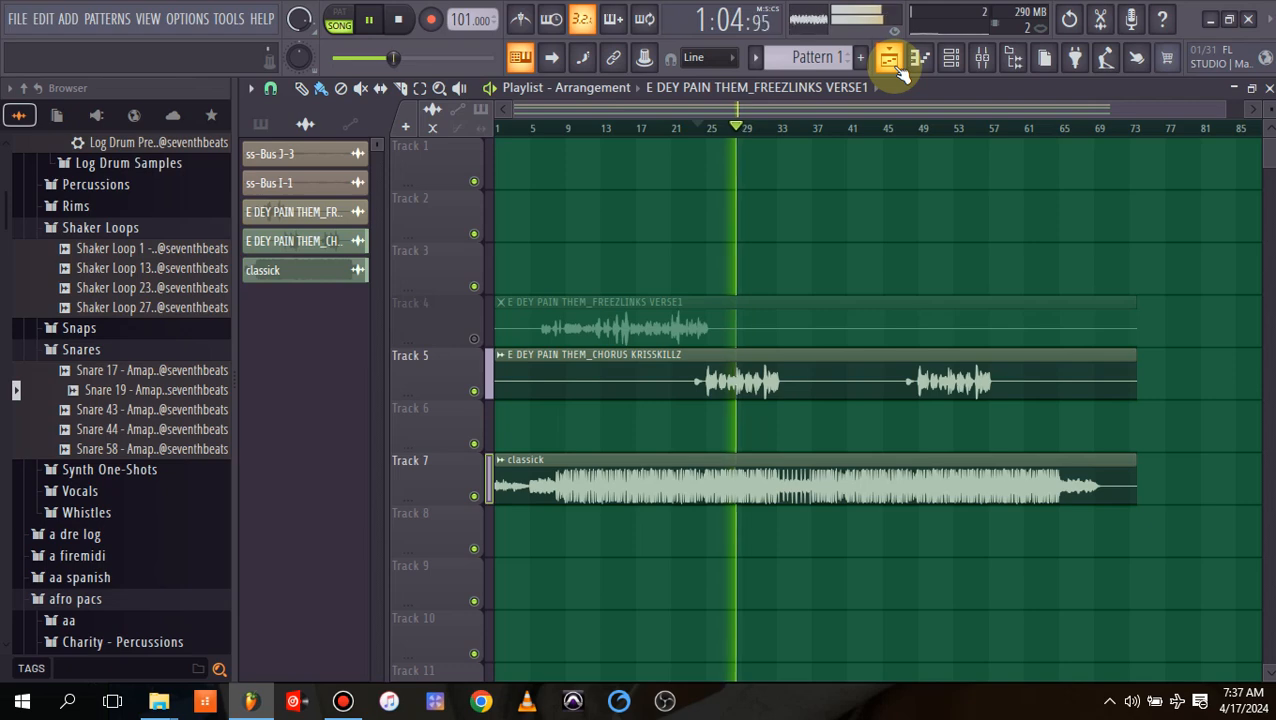
pyautogui.press('space')
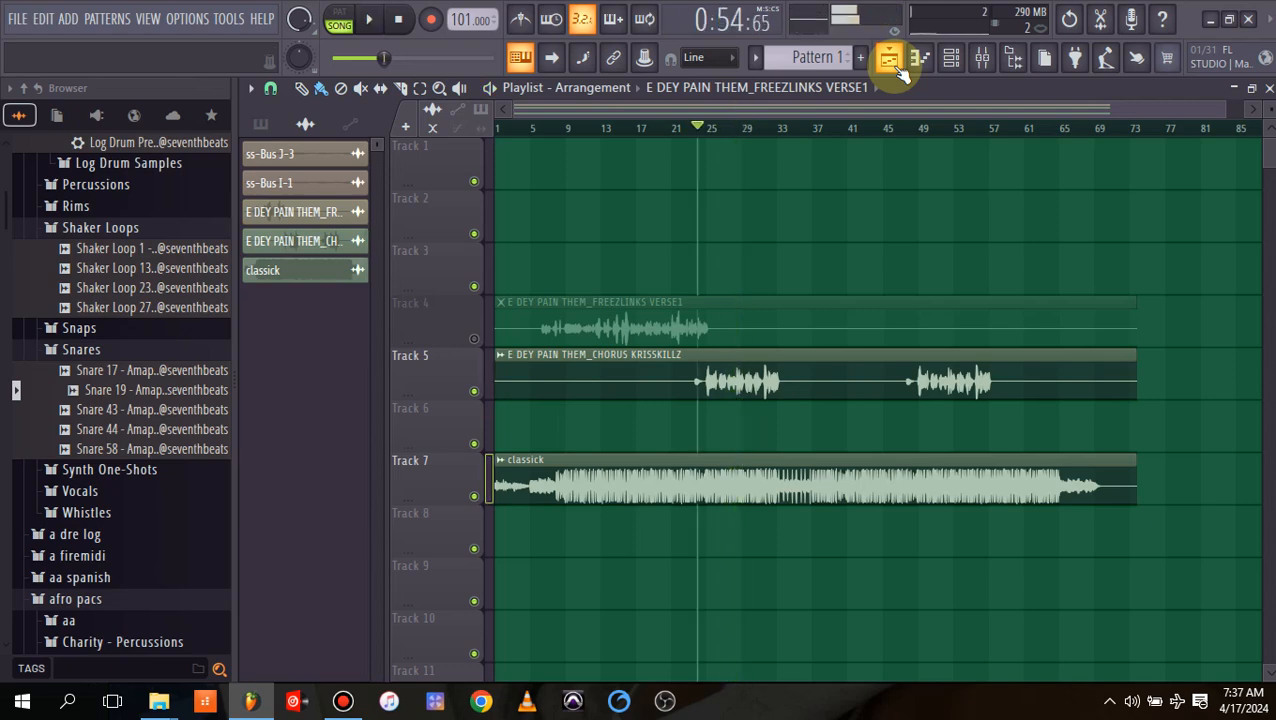
pyautogui.click(474, 497)
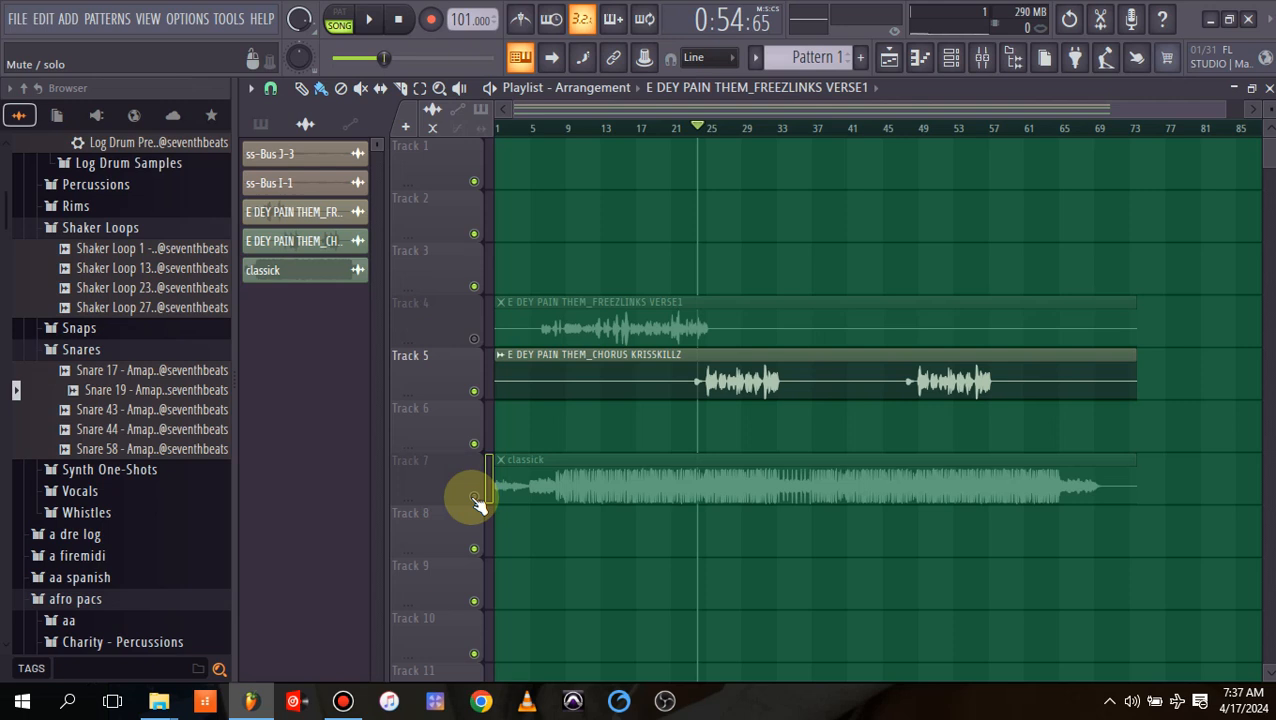
pyautogui.press('space')
pyautogui.press('space')
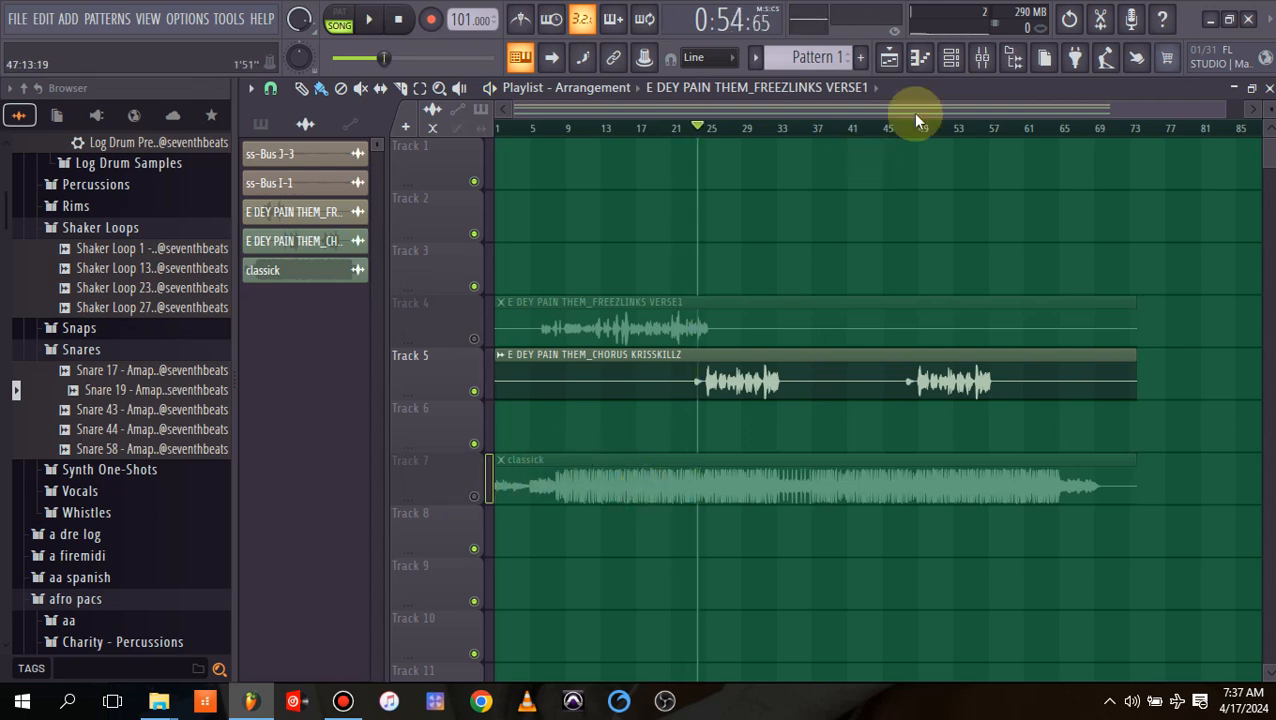
# Load Pitcher into the first effect slot of mixer Insert 2 and set its scale to Major and its key to G.
pyautogui.click(982, 57)
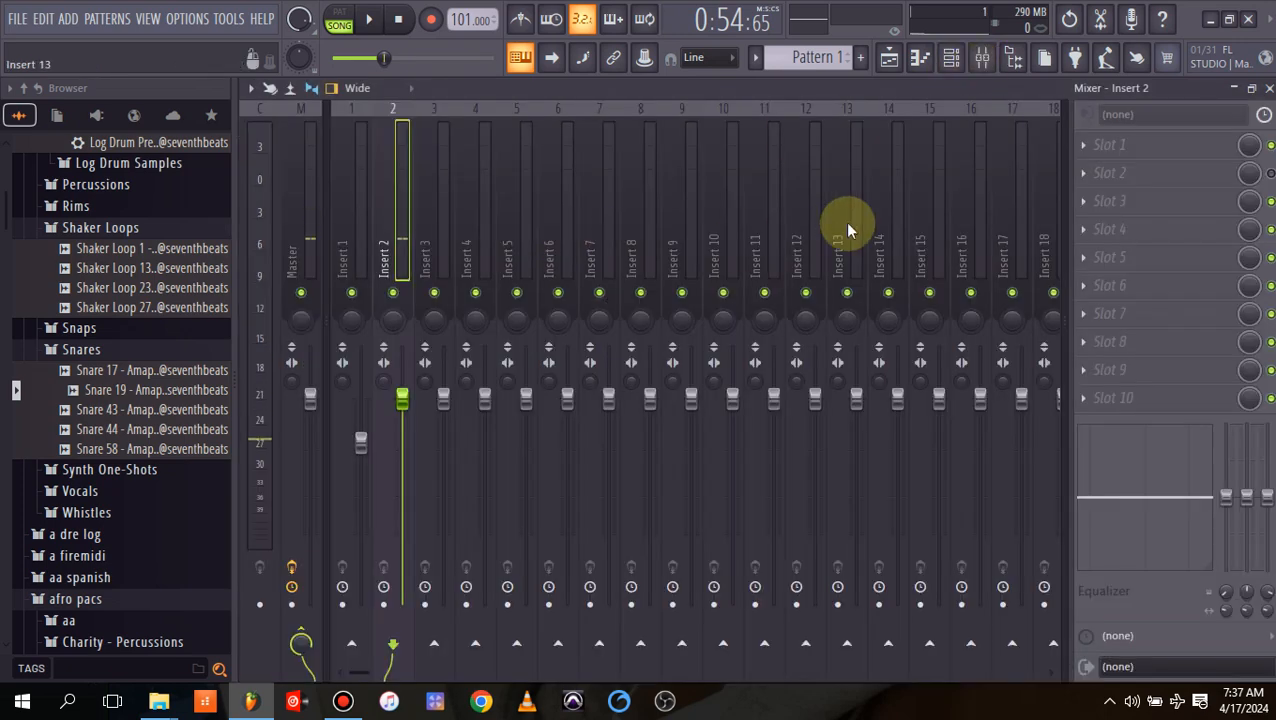
pyautogui.click(1100, 144)
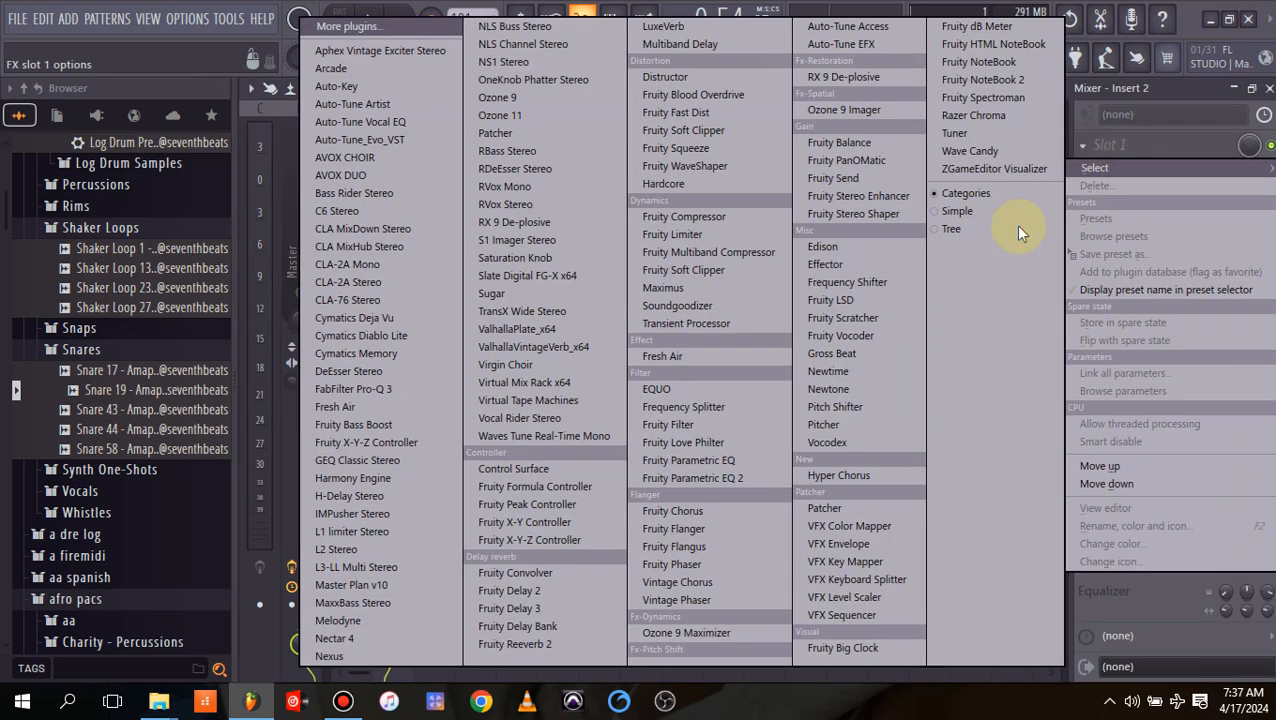
pyautogui.click(832, 424)
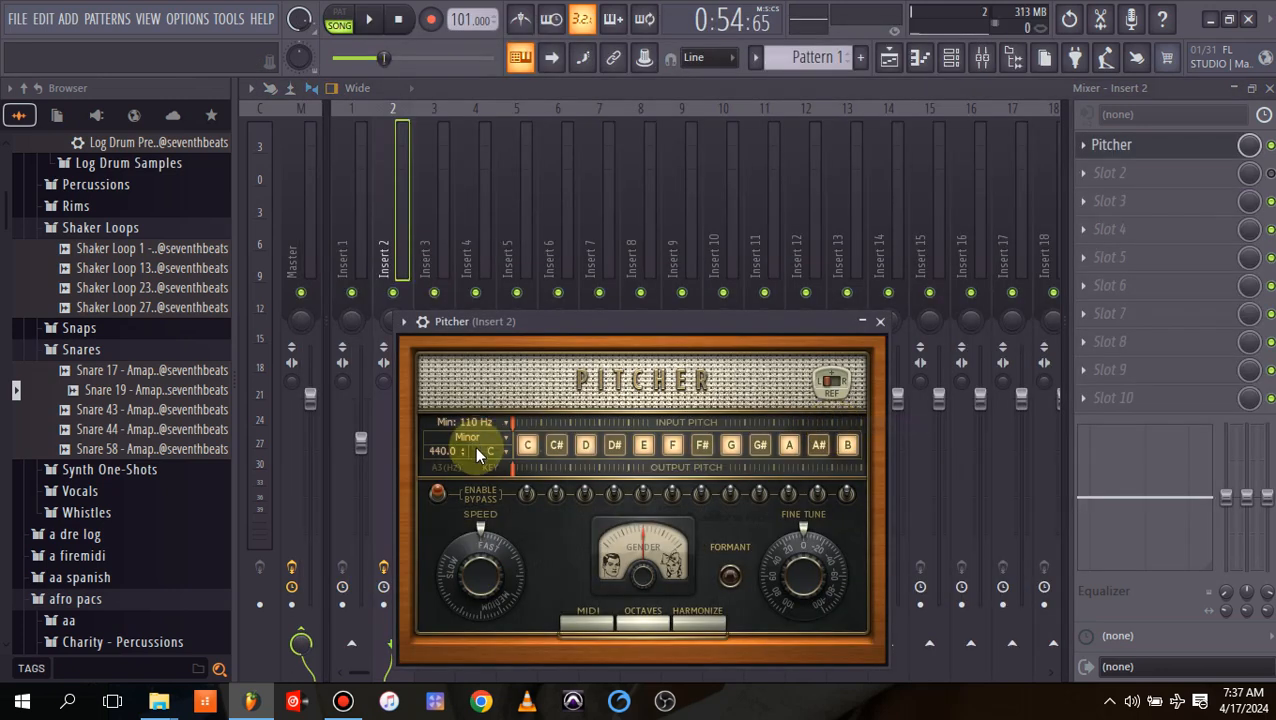
pyautogui.click(489, 438)
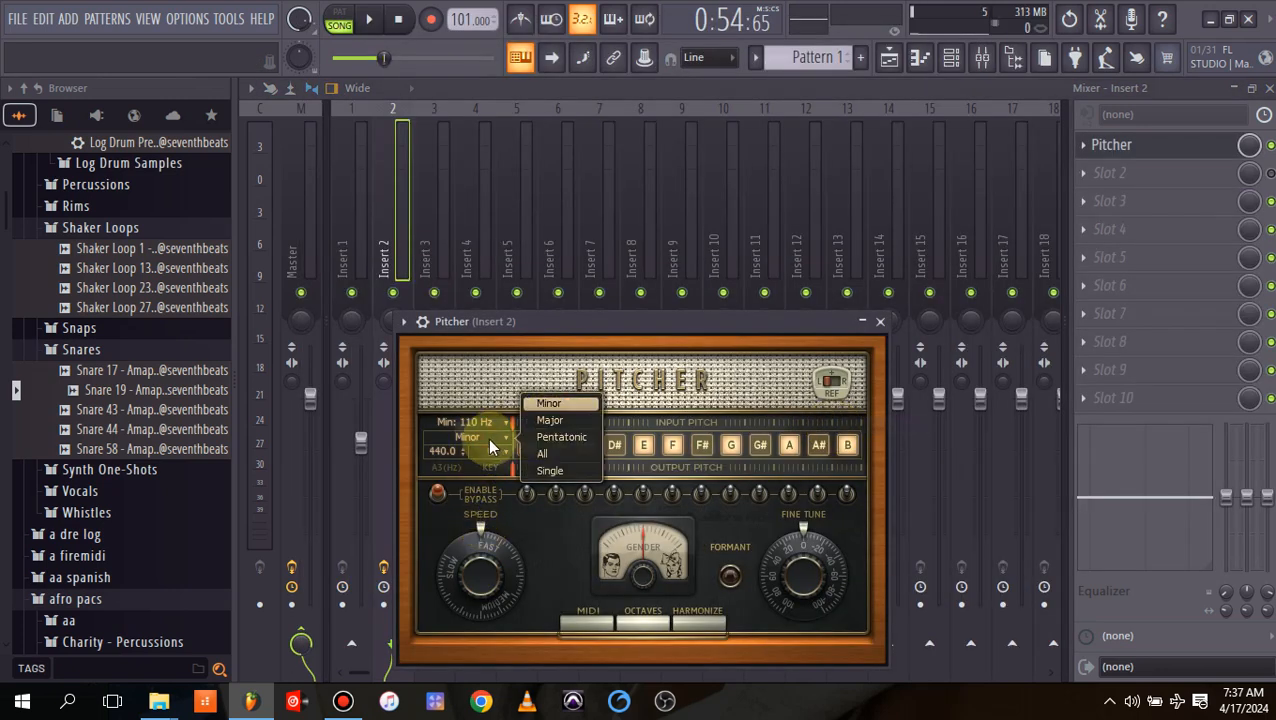
pyautogui.click(553, 421)
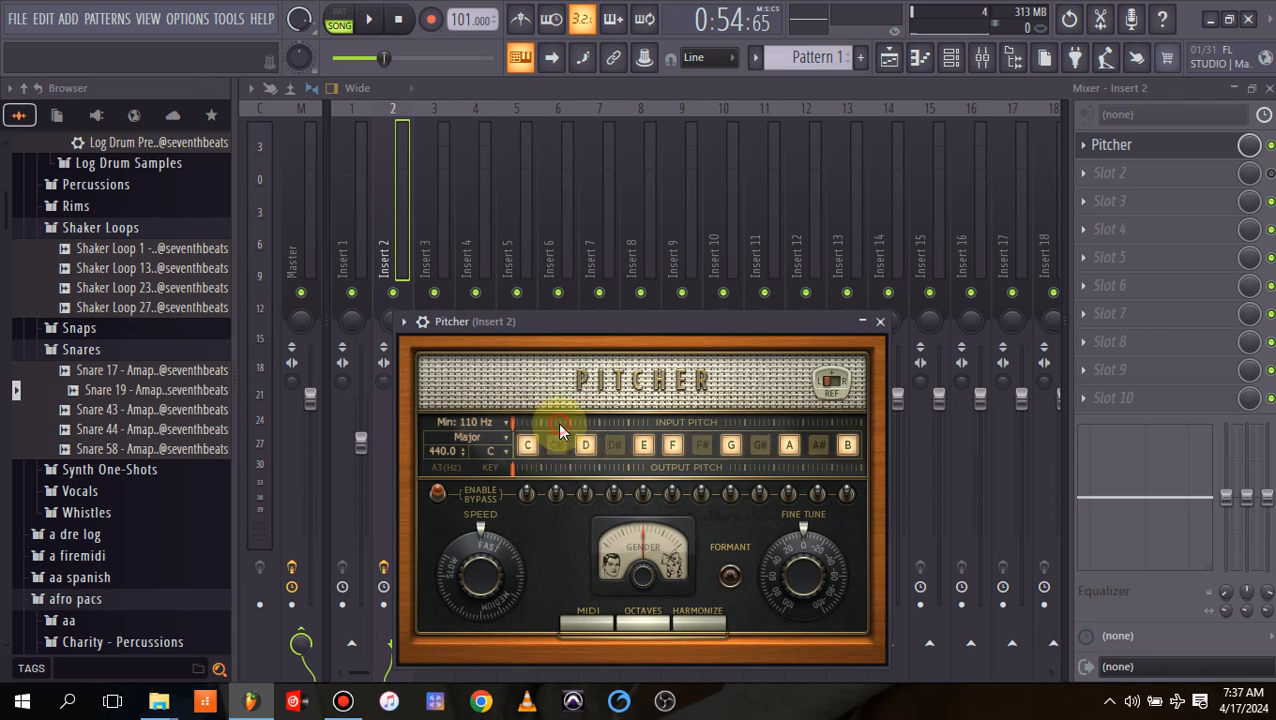
pyautogui.click(504, 451)
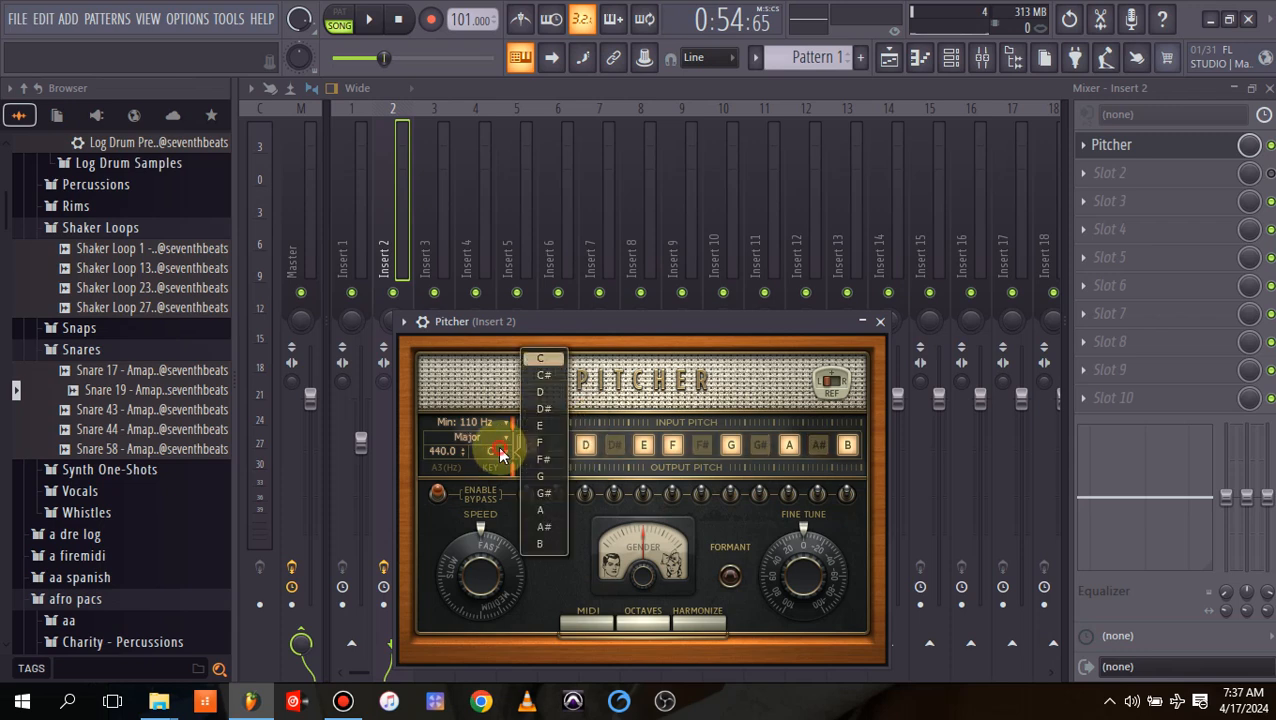
pyautogui.click(550, 477)
# Set Pitcher's correction speed to 60 and audition the tuned chorus vocal.
pyautogui.press('space')
pyautogui.moveTo(480, 572); pyautogui.dragTo(480, 584)
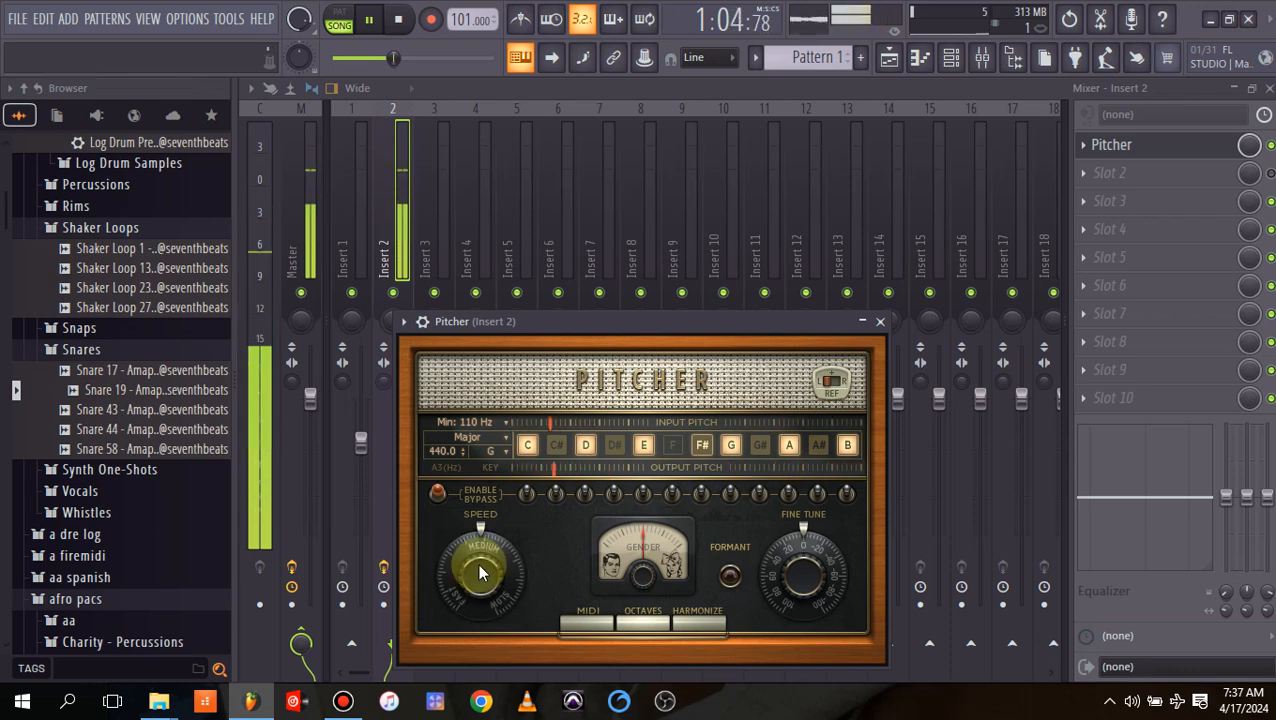
pyautogui.press('space')
pyautogui.moveTo(480, 572)
pyautogui.mouseDown()
pyautogui.moveTo(480, 531)
pyautogui.moveTo(480, 558)
pyautogui.mouseUp()
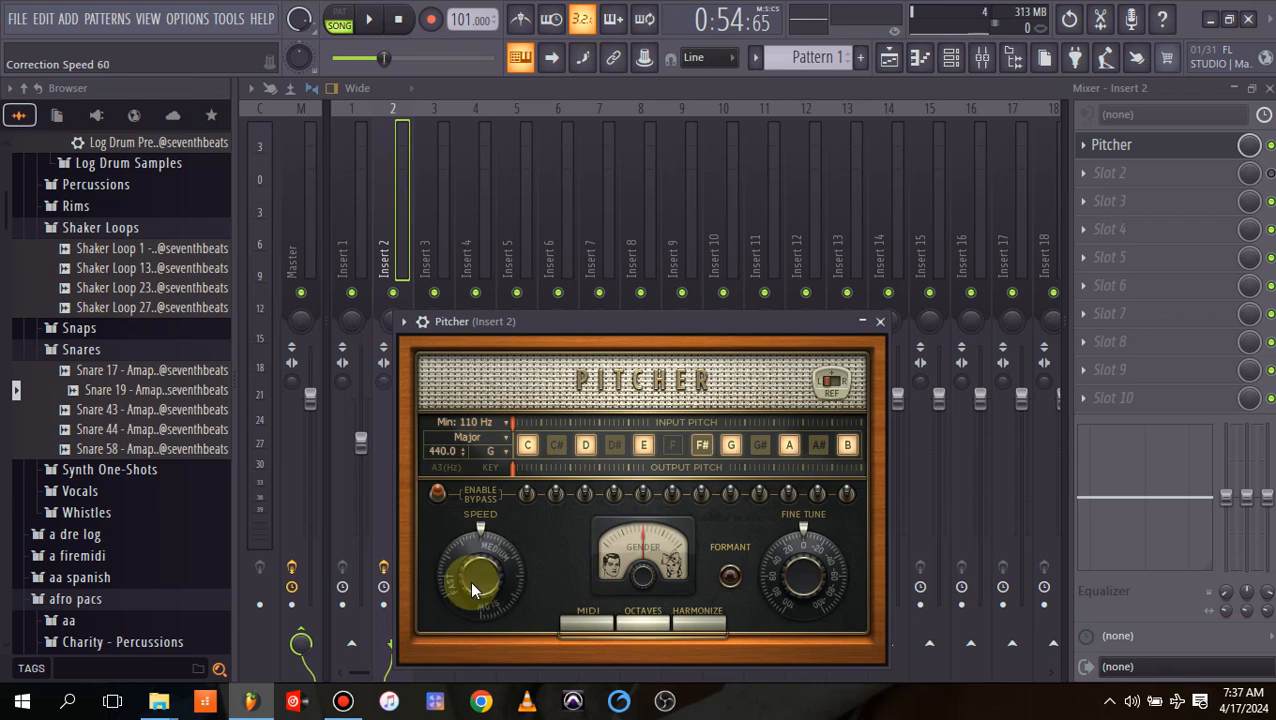
pyautogui.press('space')
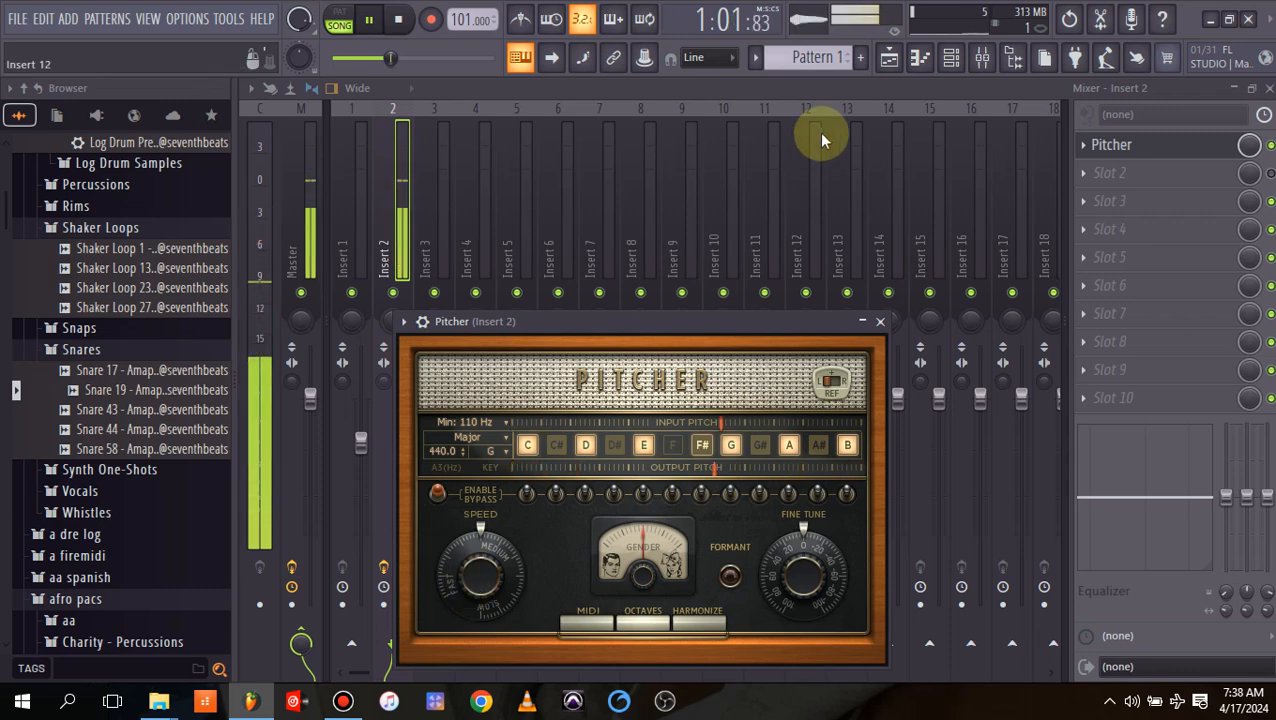
# Unmute the verse vocal on Track 4 of the playlist and play the song from about bar 12.
pyautogui.click(907, 60)
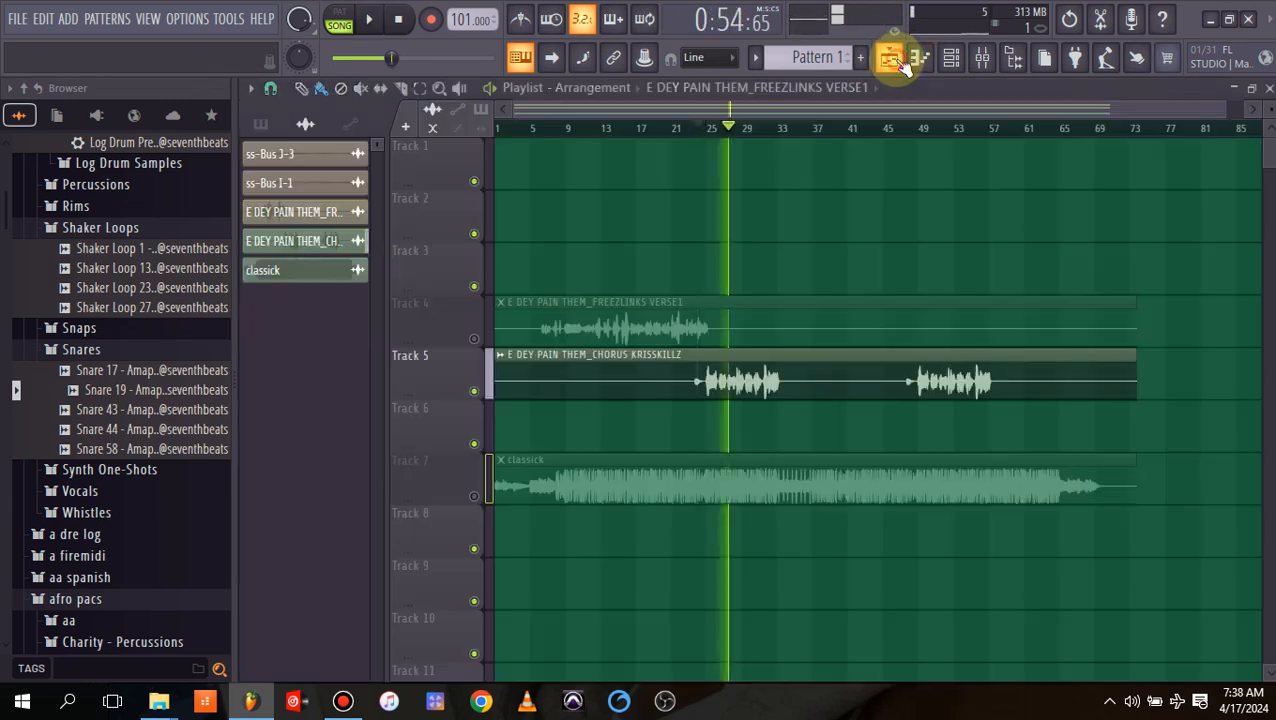
pyautogui.click(592, 128)
pyautogui.click(476, 340)
pyautogui.press('space')
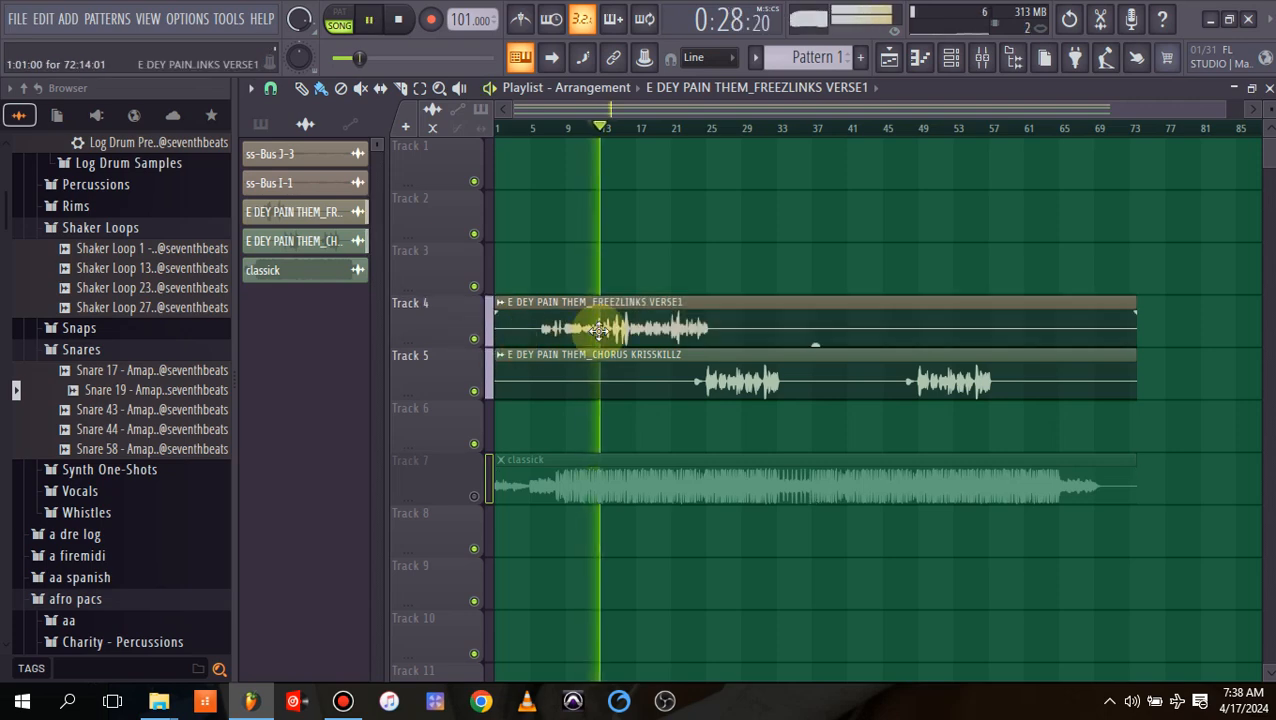
# Reopen Pitcher on Insert 2, set its correction speed to 62 while the verse plays, and close the plugin.
pyautogui.click(982, 57)
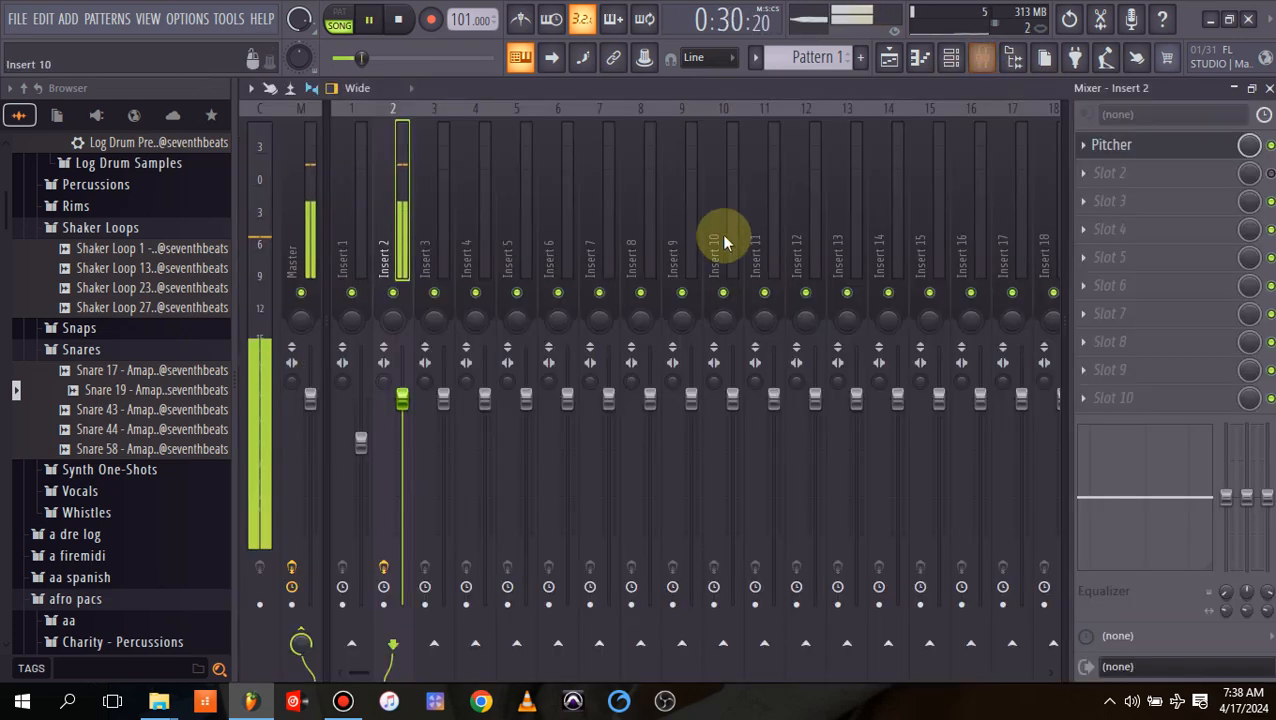
pyautogui.click(1108, 146)
pyautogui.moveTo(499, 583); pyautogui.dragTo(499, 572)
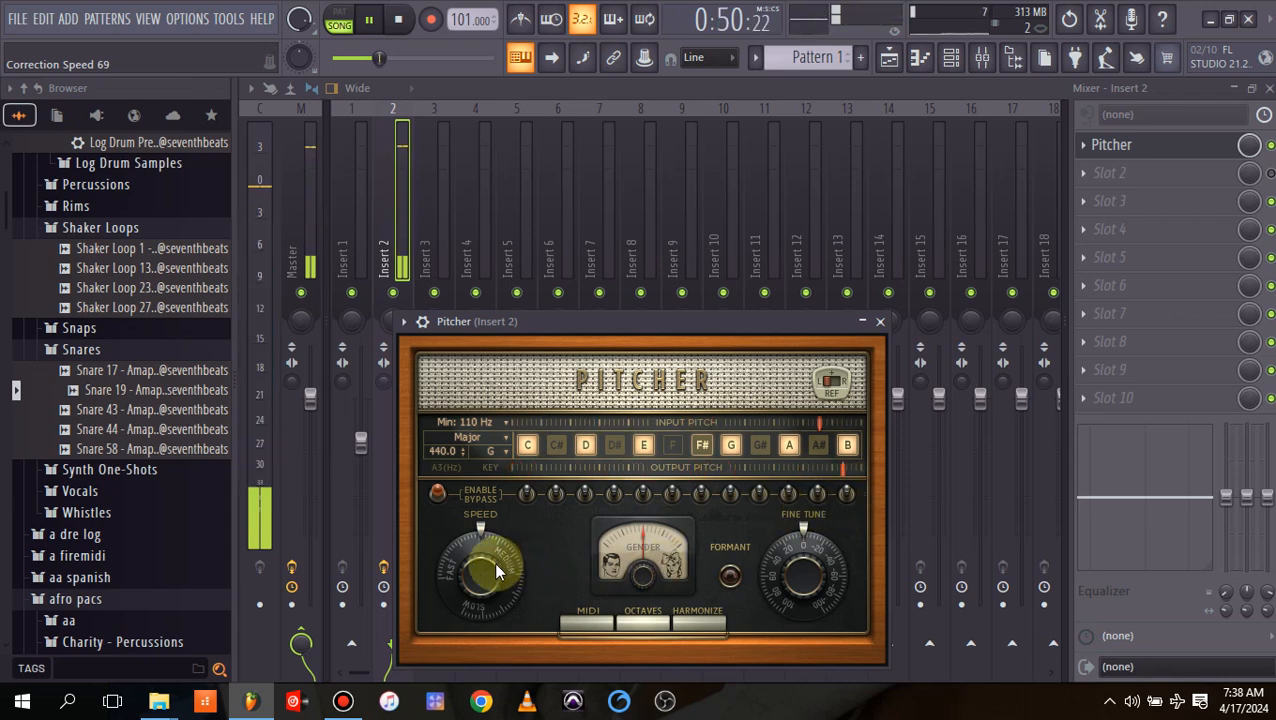
pyautogui.moveTo(493, 561); pyautogui.dragTo(493, 573)
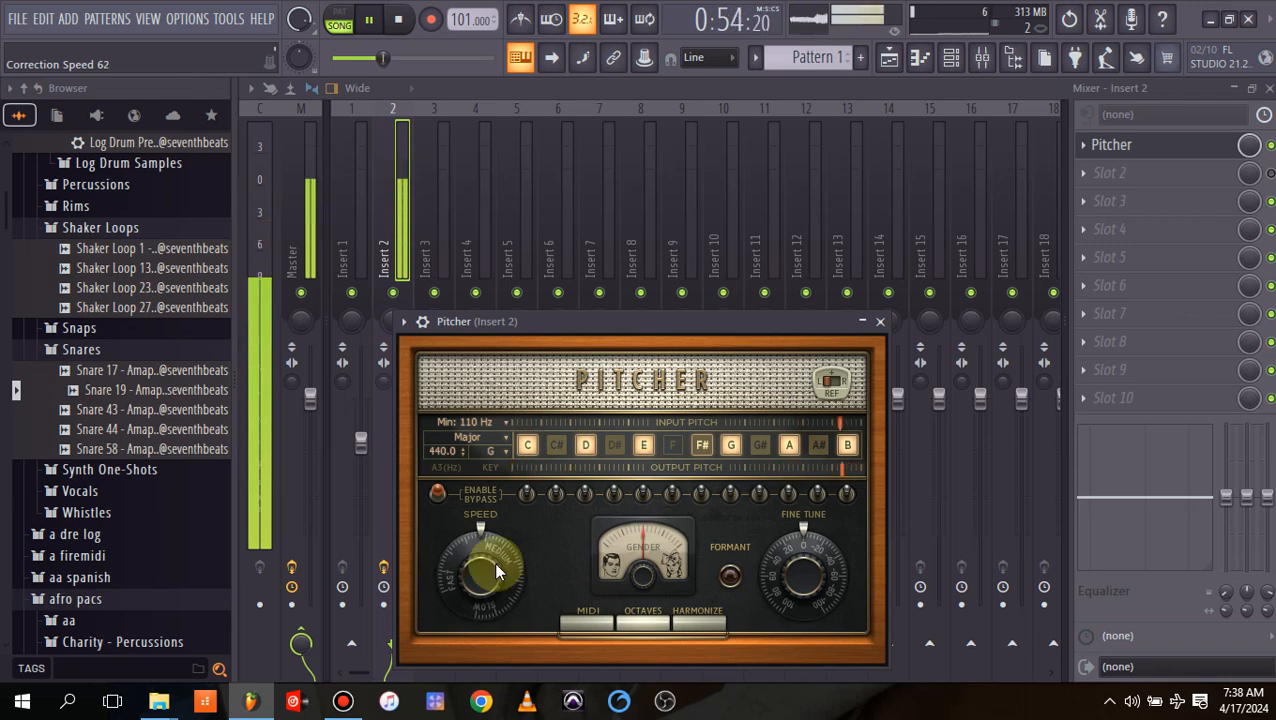
pyautogui.press('space')
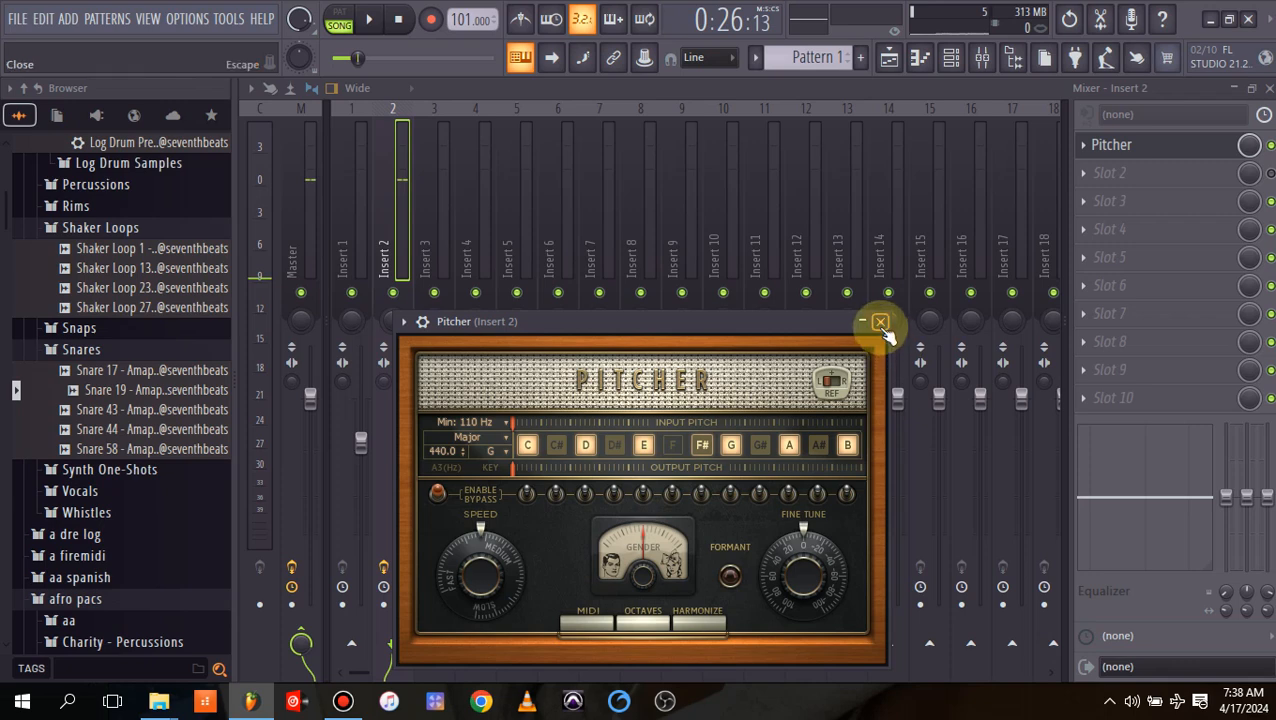
pyautogui.click(879, 322)
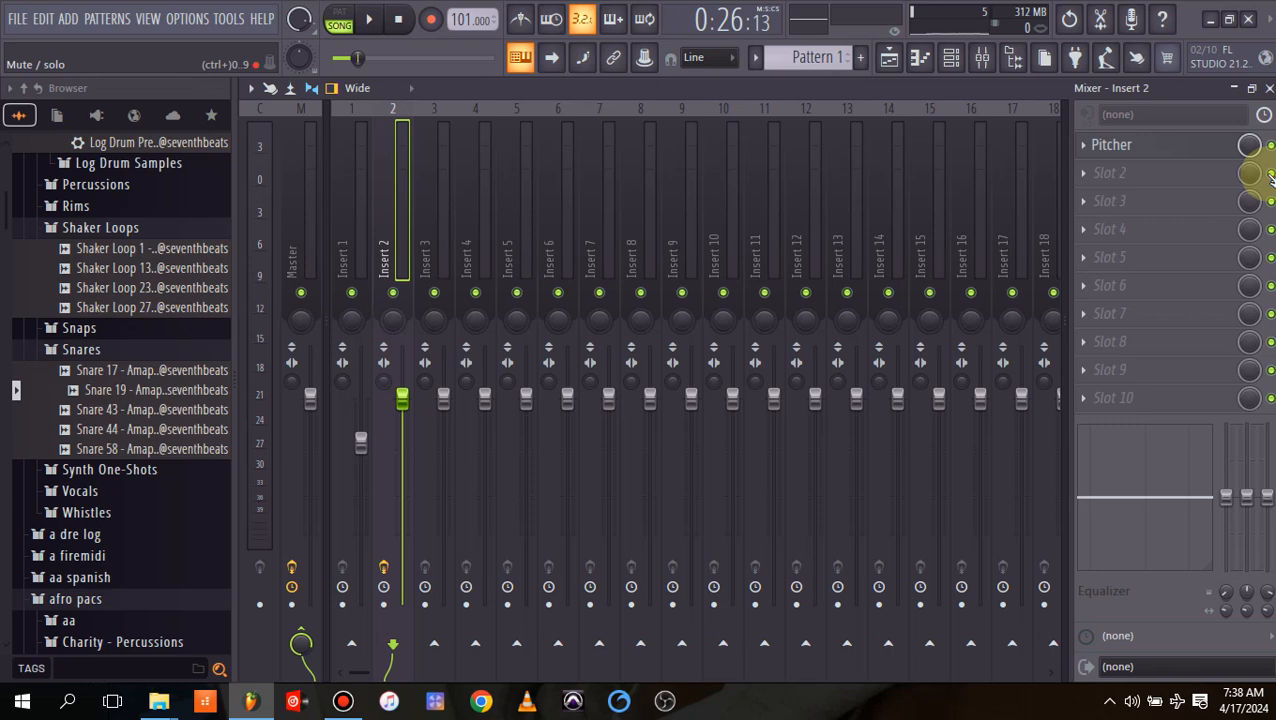
# Load Fruity Parametric EQ 2 into the second effect slot of Insert 2 with the Vocal Presence preset and audition the verse through it.
pyautogui.click(1091, 172)
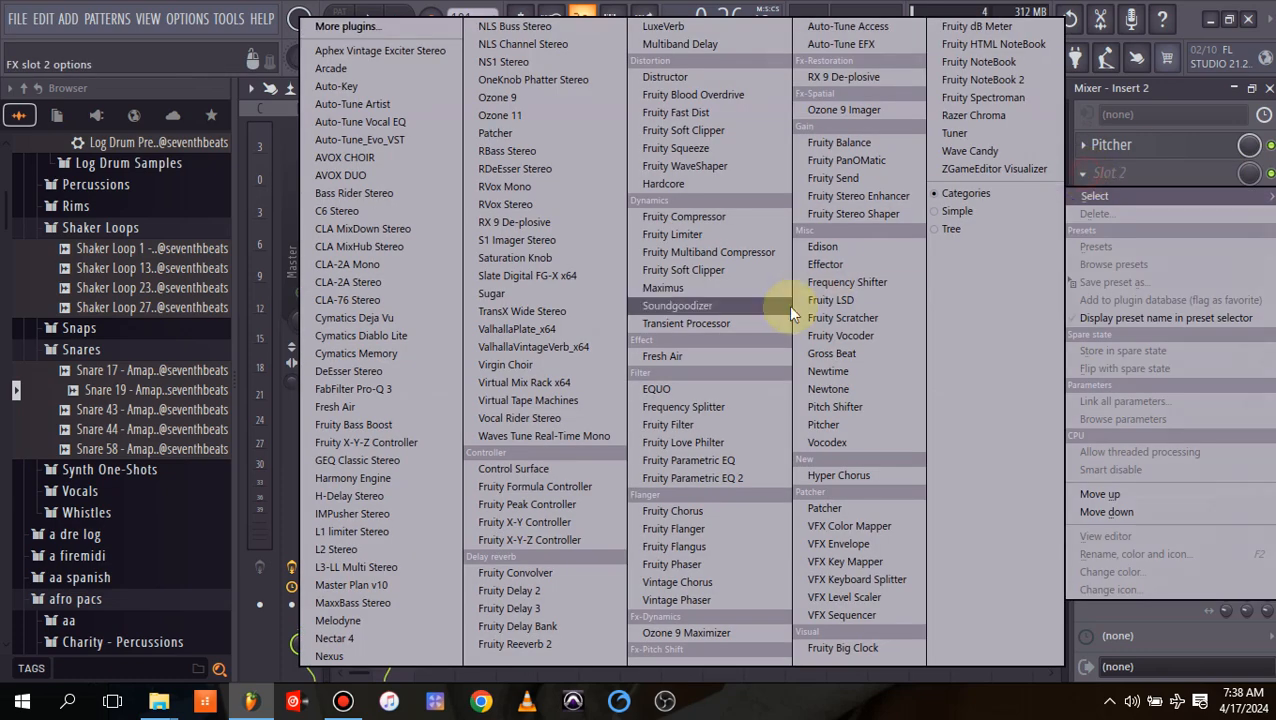
pyautogui.click(705, 479)
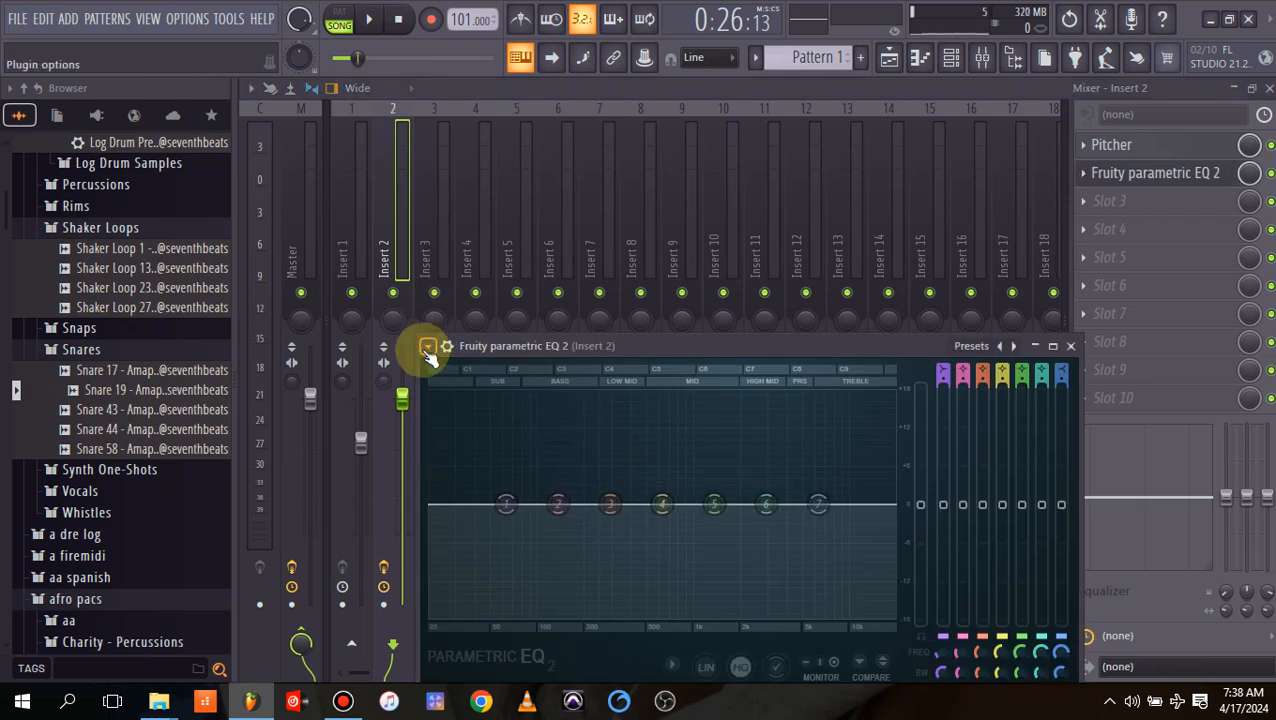
pyautogui.click(427, 347)
pyautogui.moveTo(631, 314)
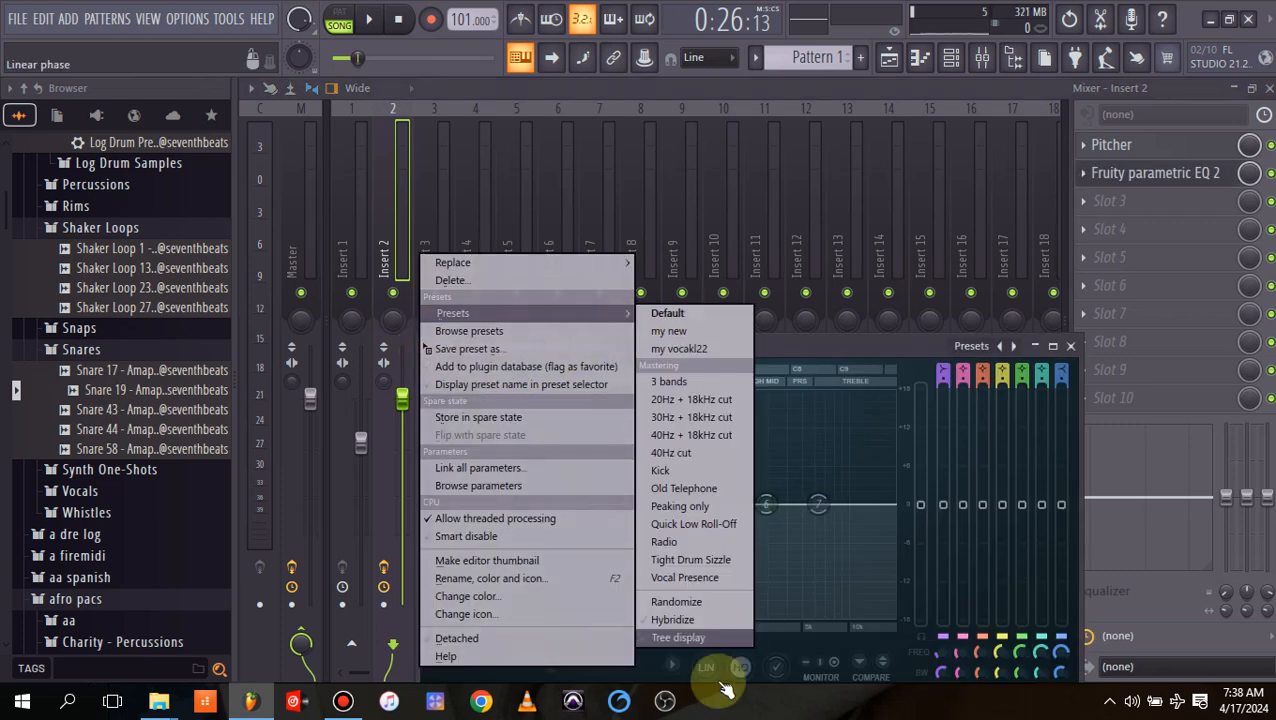
pyautogui.click(695, 581)
pyautogui.press('space')
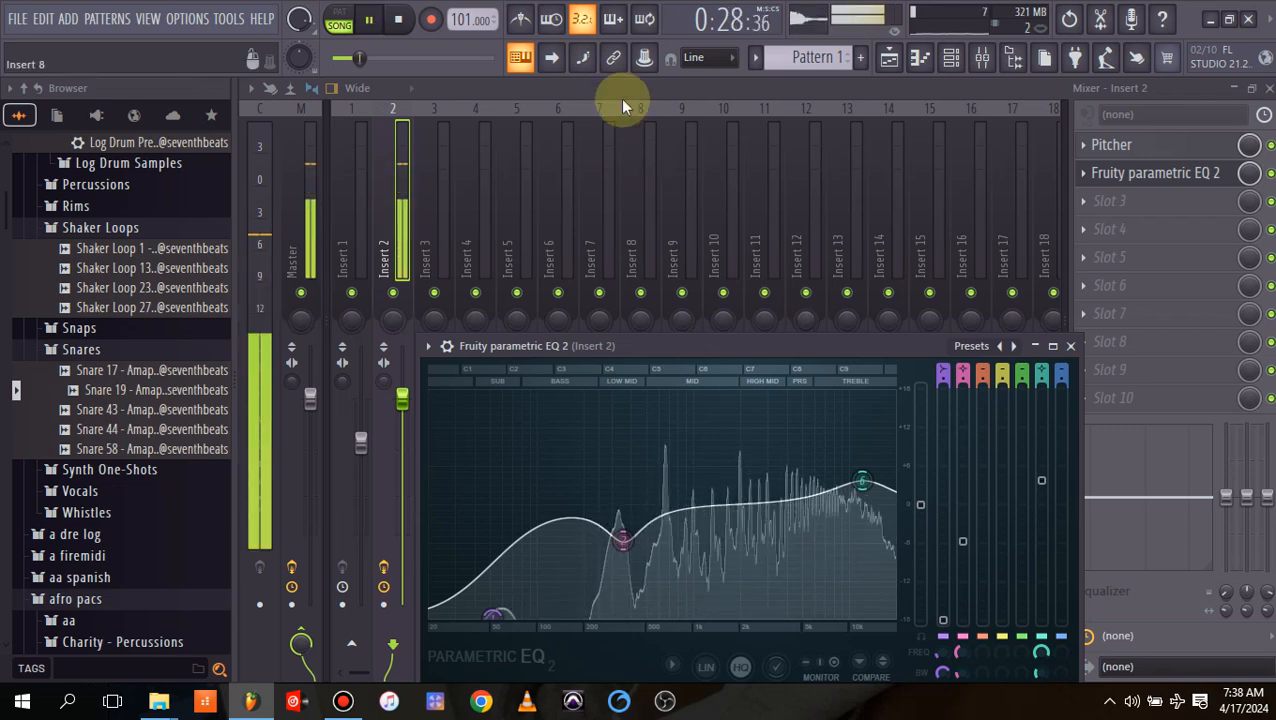
pyautogui.press('space')
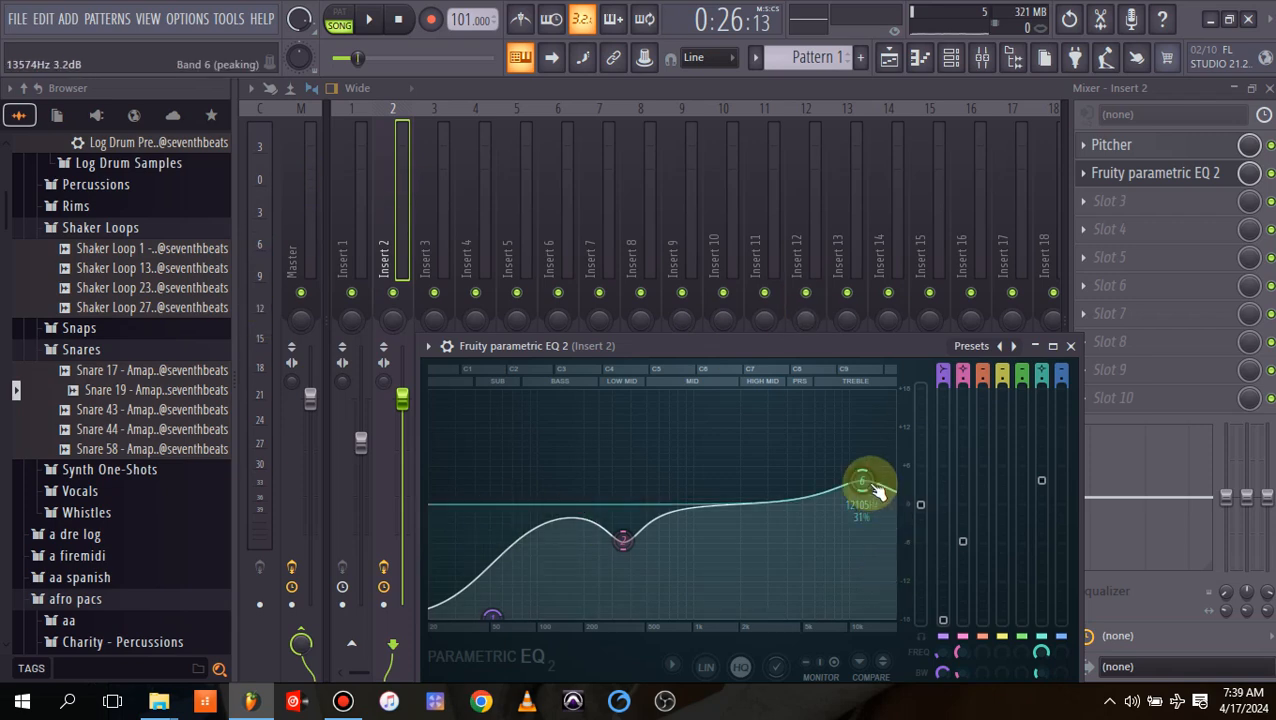
pyautogui.moveTo(876, 490)
pyautogui.mouseDown()
pyautogui.moveTo(864, 512)
pyautogui.moveTo(870, 494)
pyautogui.mouseUp()
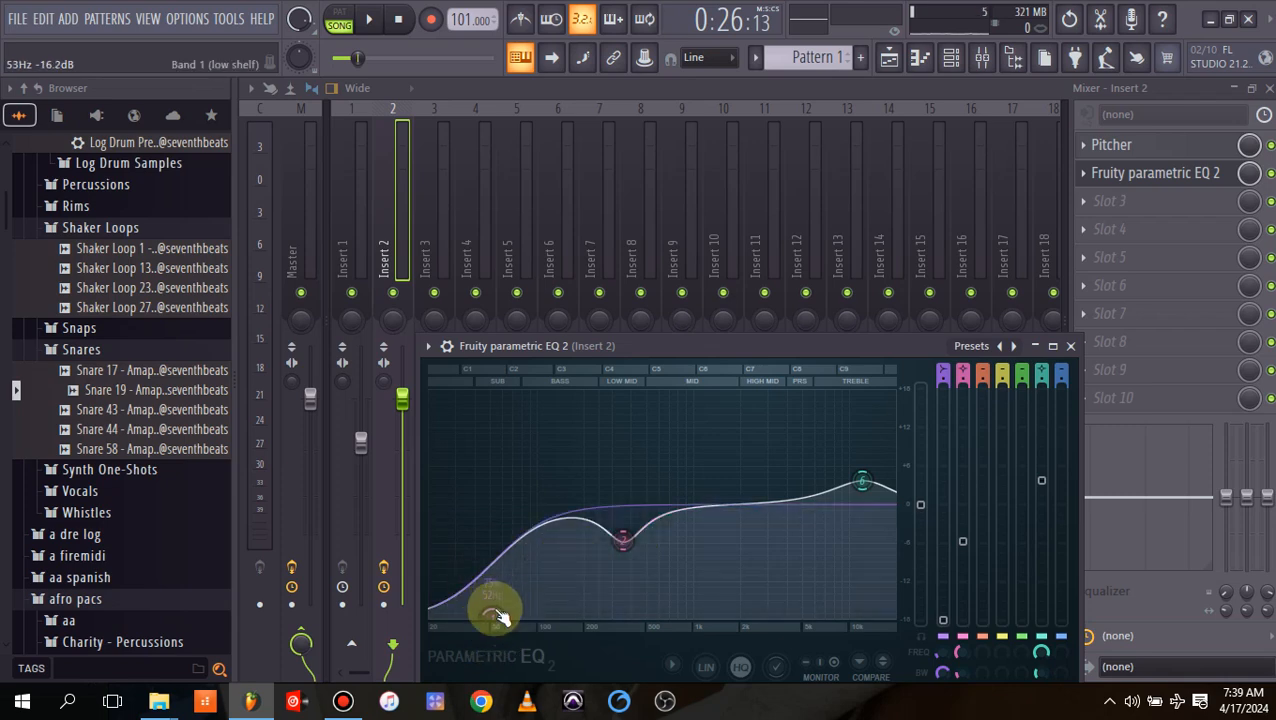
pyautogui.press('space')
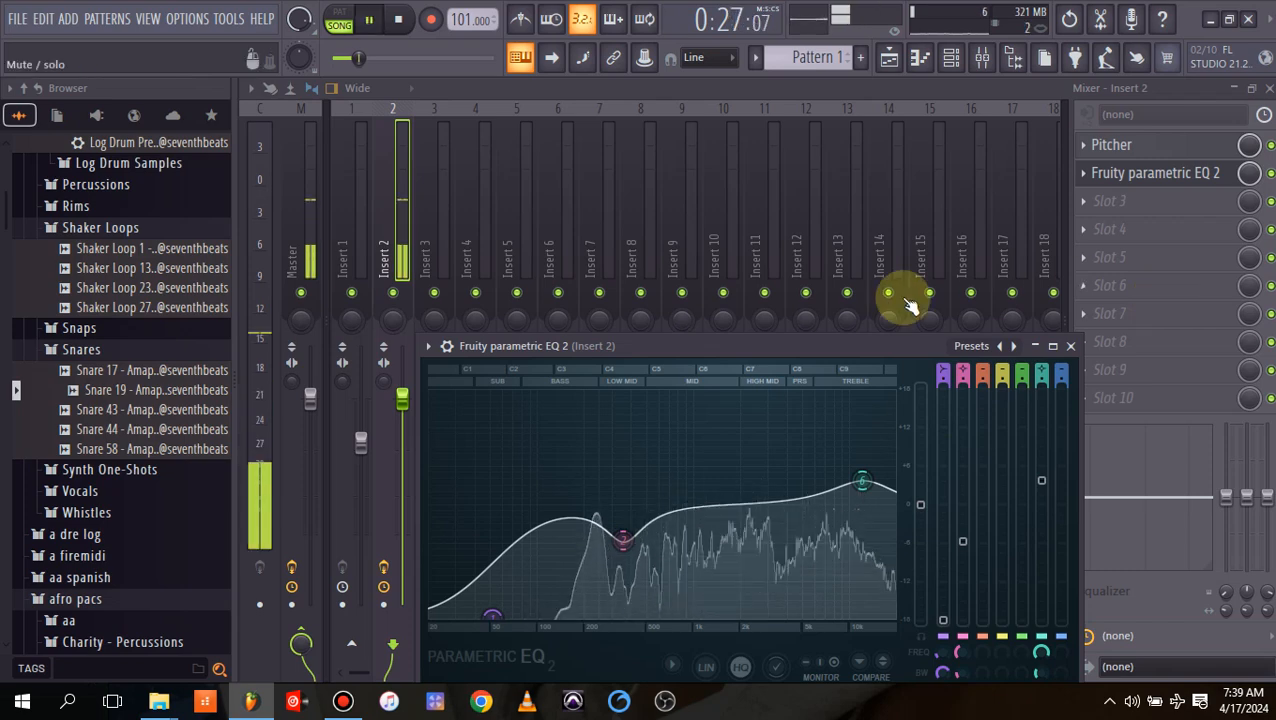
pyautogui.click(1071, 345)
pyautogui.press('space')
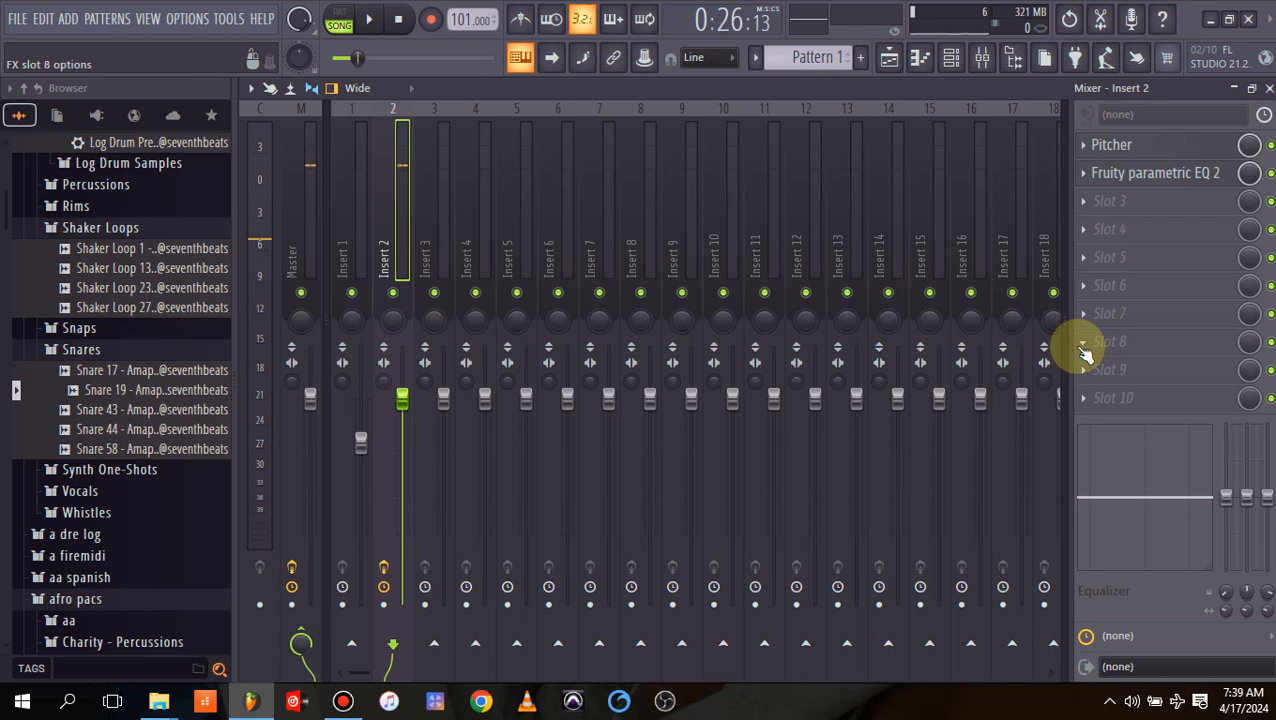
# Load Fruity Compressor into the third effect slot of Insert 2 with the Vintage Mix preset and audition the verse through the effect chain.
pyautogui.click(1083, 200)
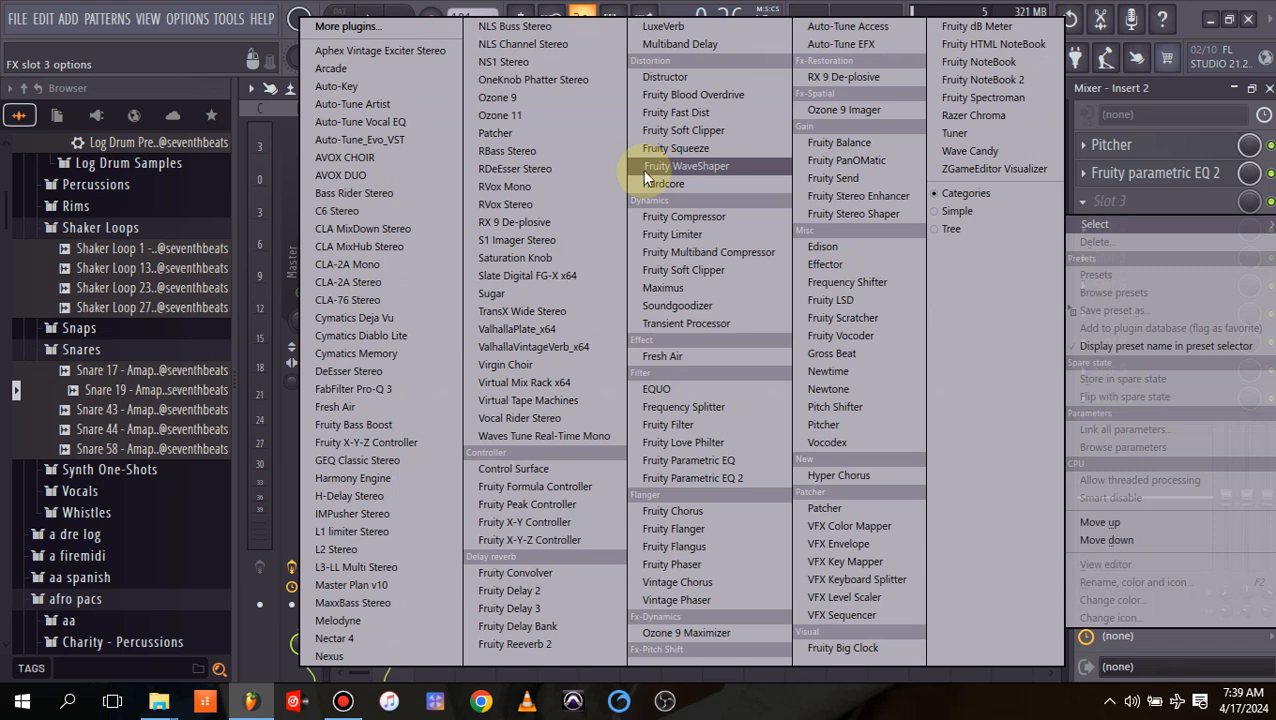
pyautogui.click(686, 217)
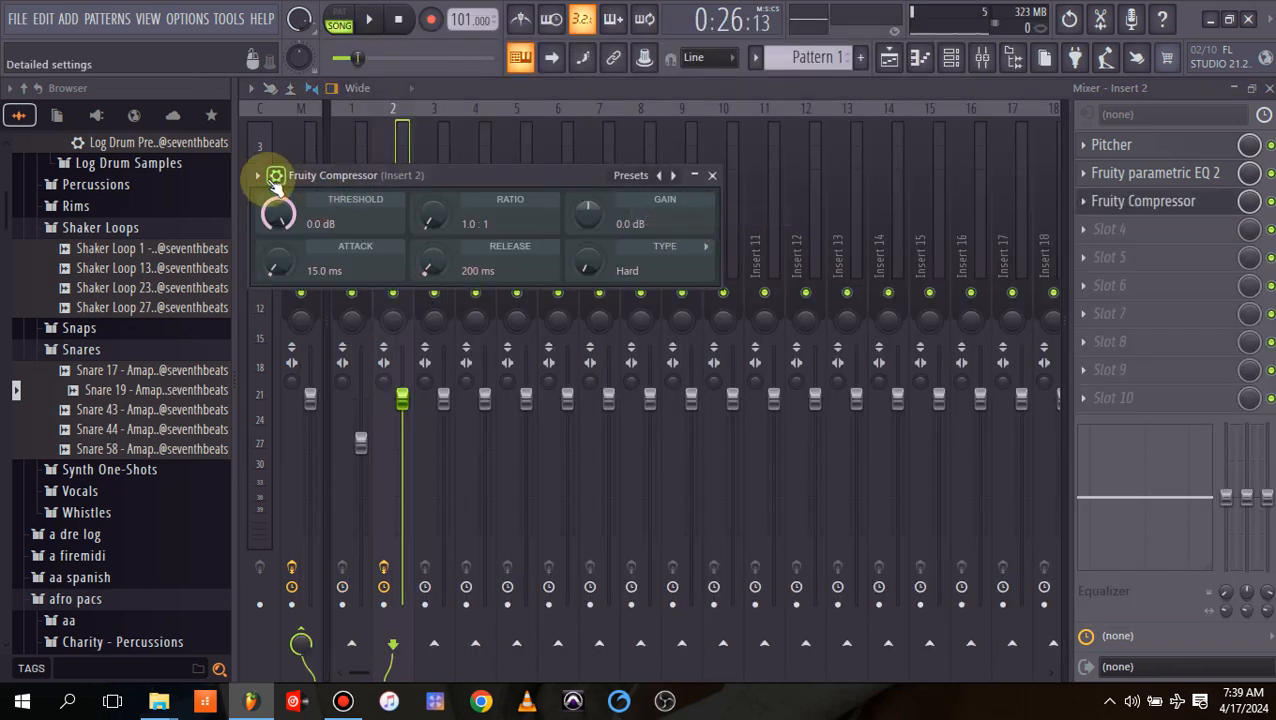
pyautogui.click(257, 175)
pyautogui.moveTo(385, 246)
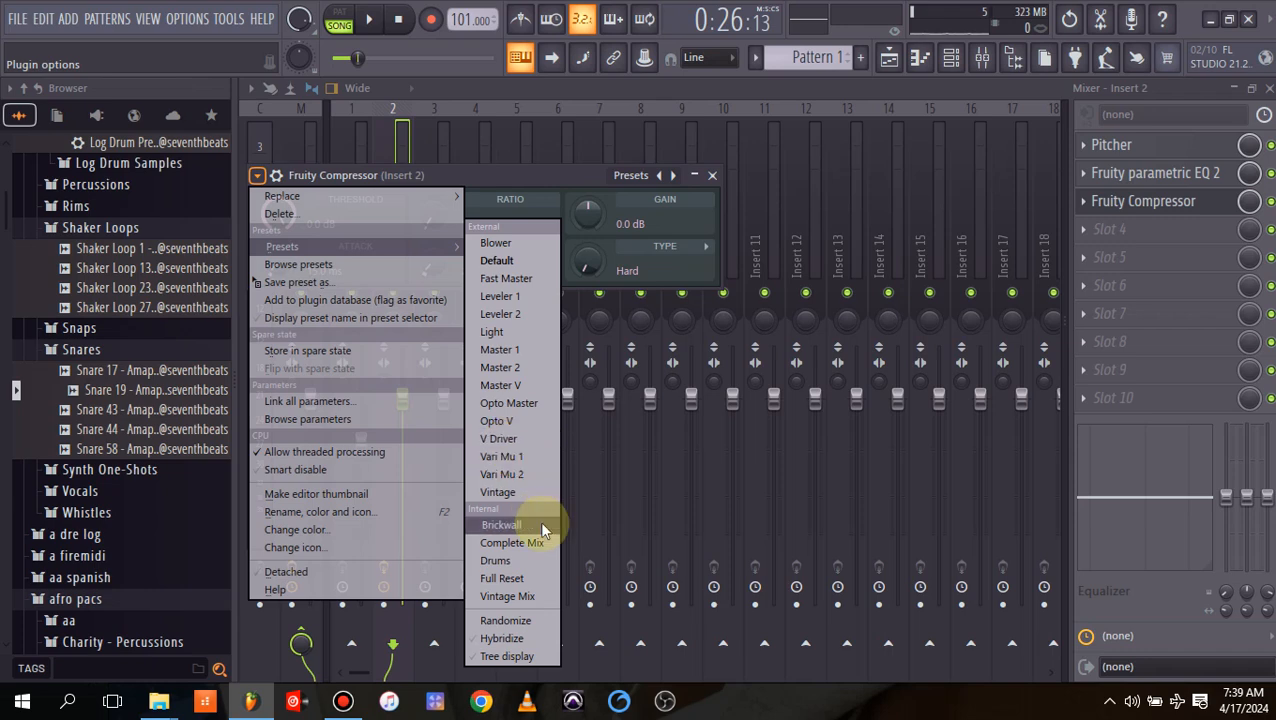
pyautogui.click(512, 594)
pyautogui.press('space')
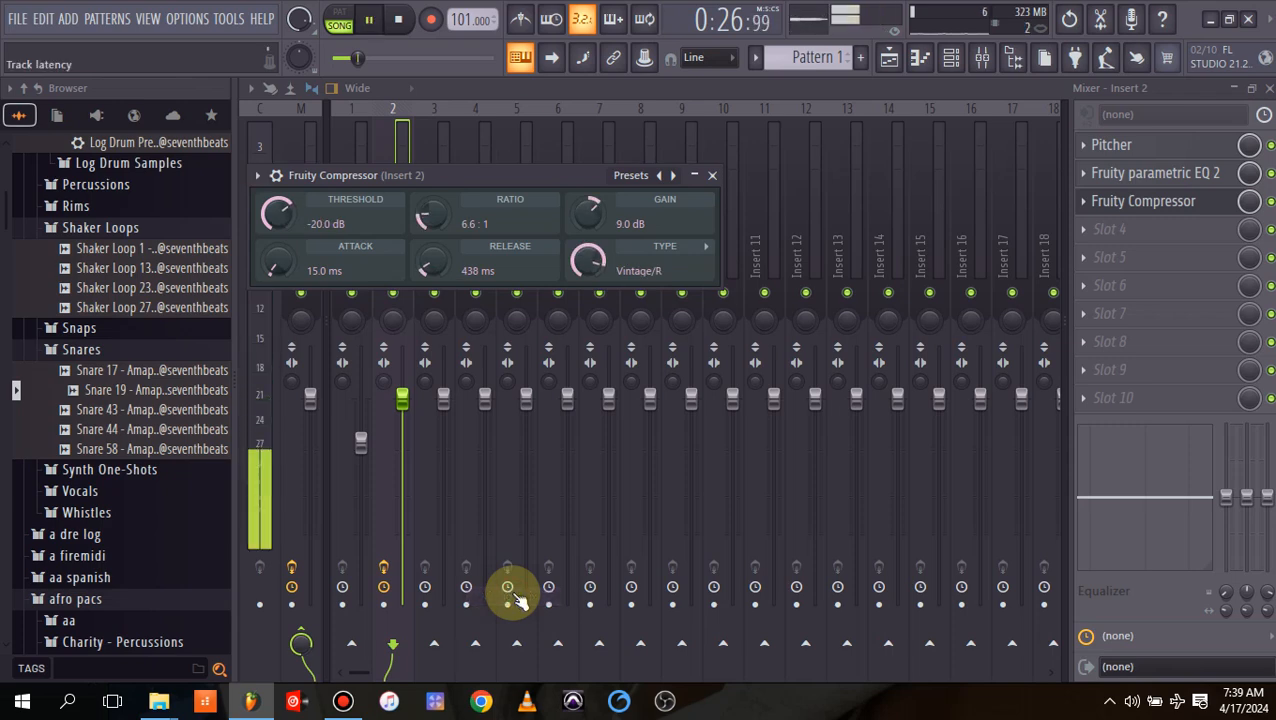
pyautogui.click(712, 175)
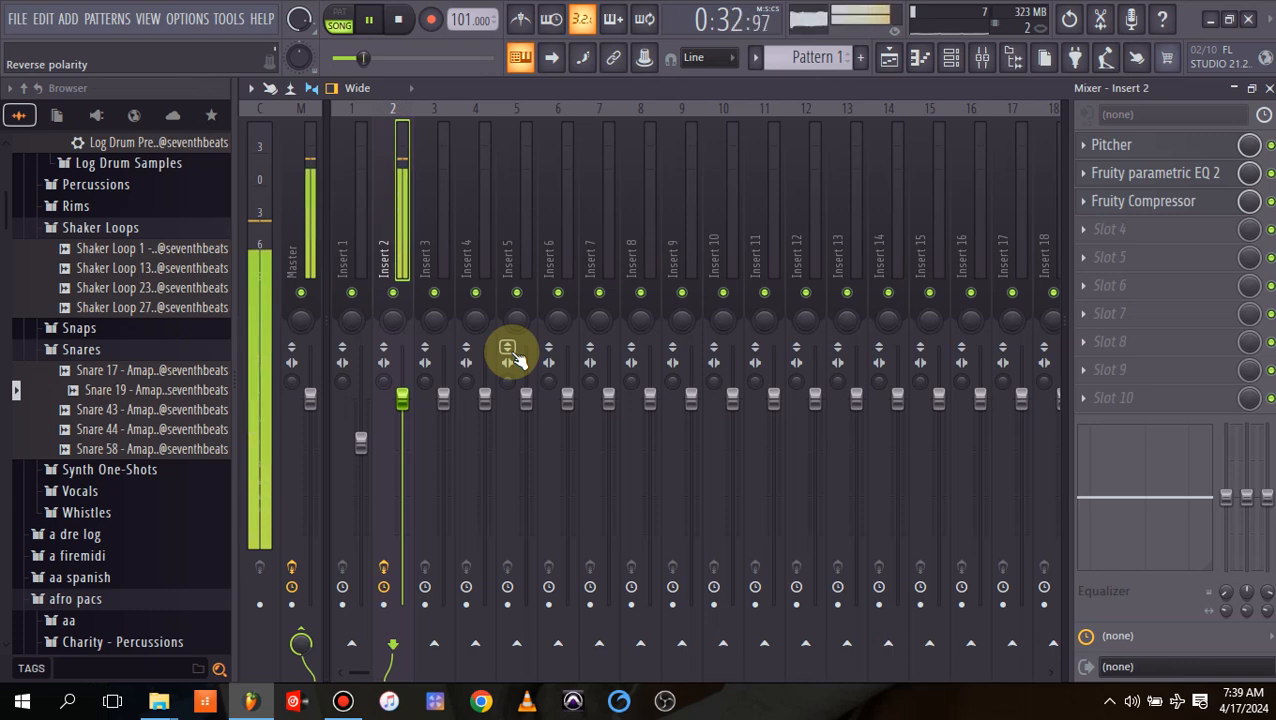
pyautogui.press('space')
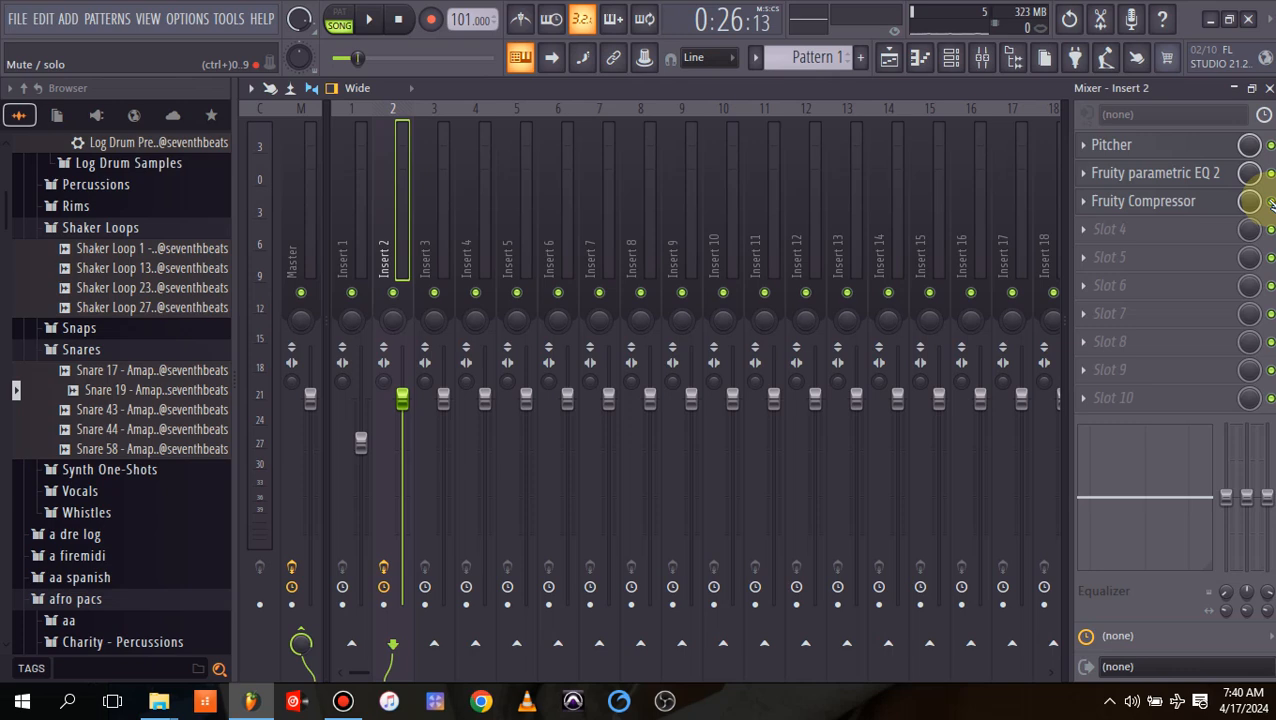
pyautogui.press('space')
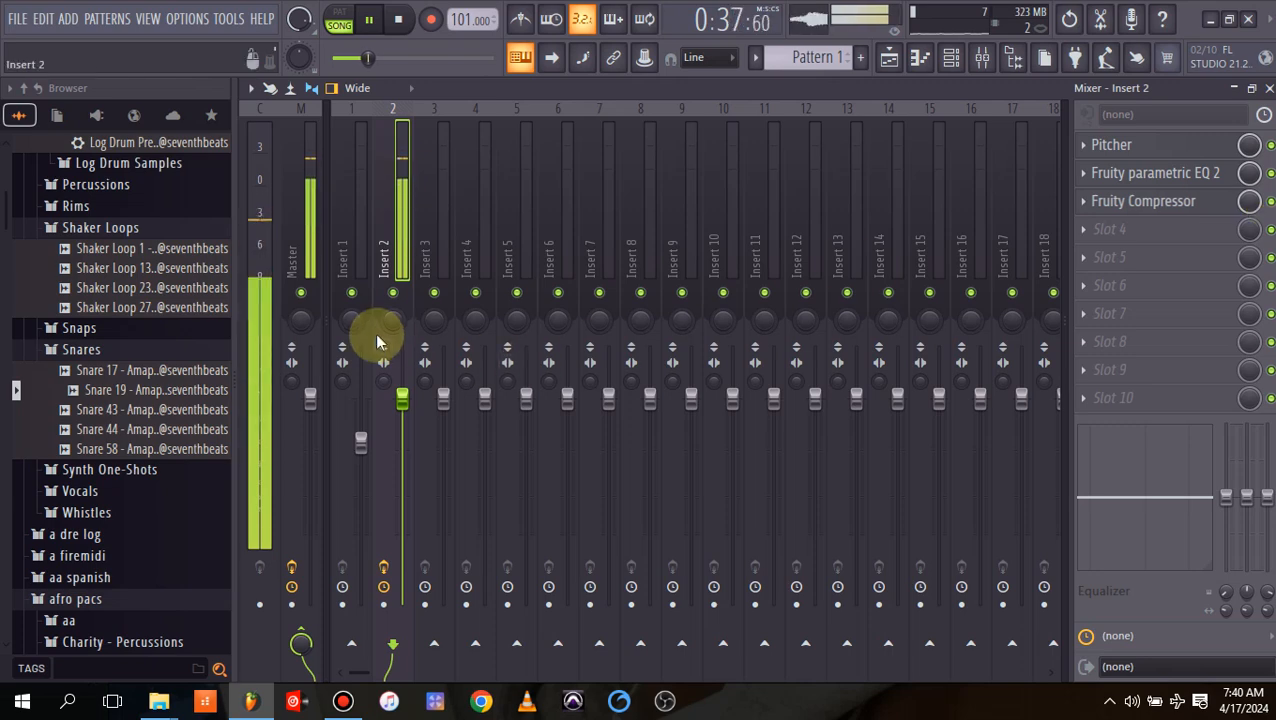
# Unmute the classick beat on Track 7 of the playlist and audition the verse vocal together with it from the mixer.
pyautogui.press('space')
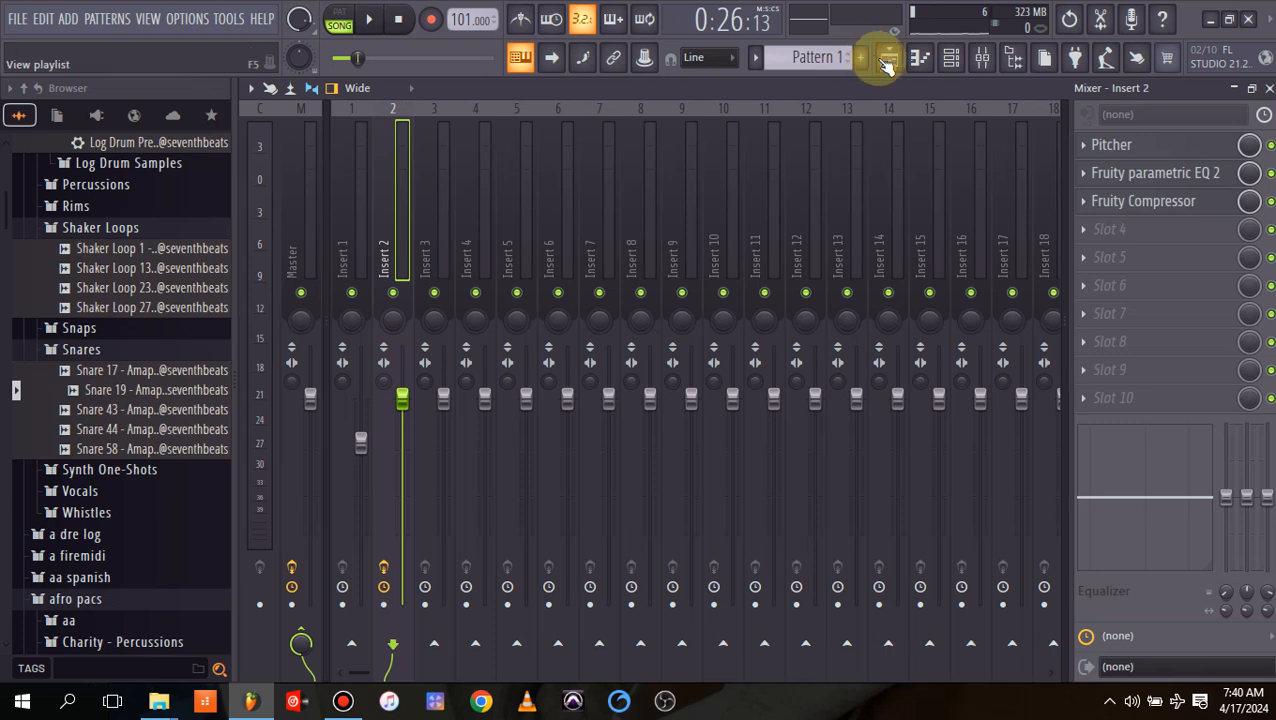
pyautogui.click(887, 62)
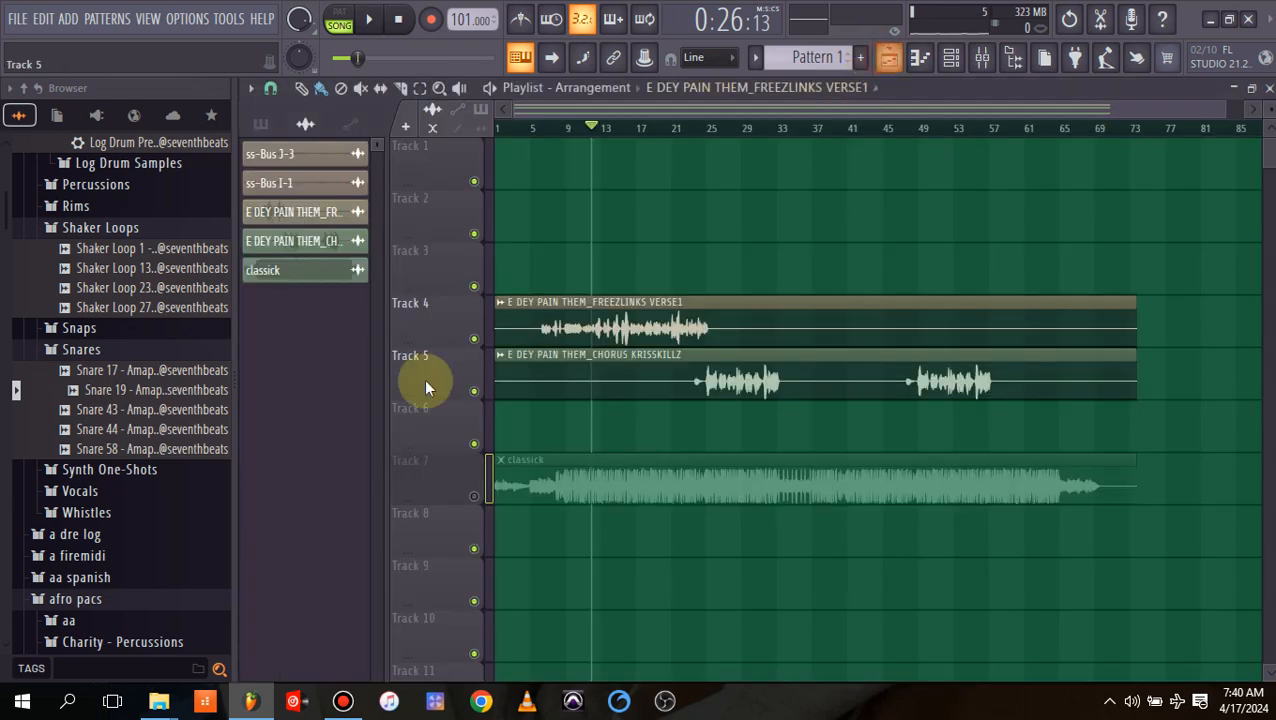
pyautogui.click(477, 492)
pyautogui.click(982, 57)
pyautogui.press('space')
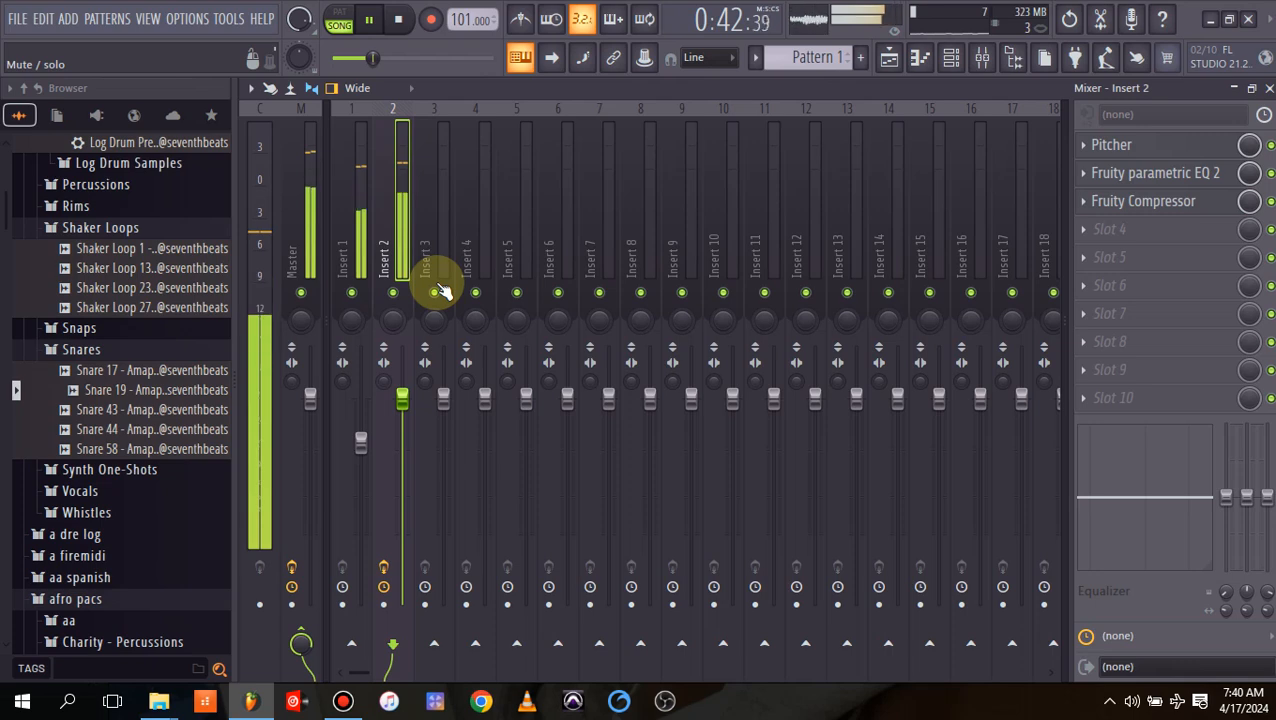
pyautogui.press('space')
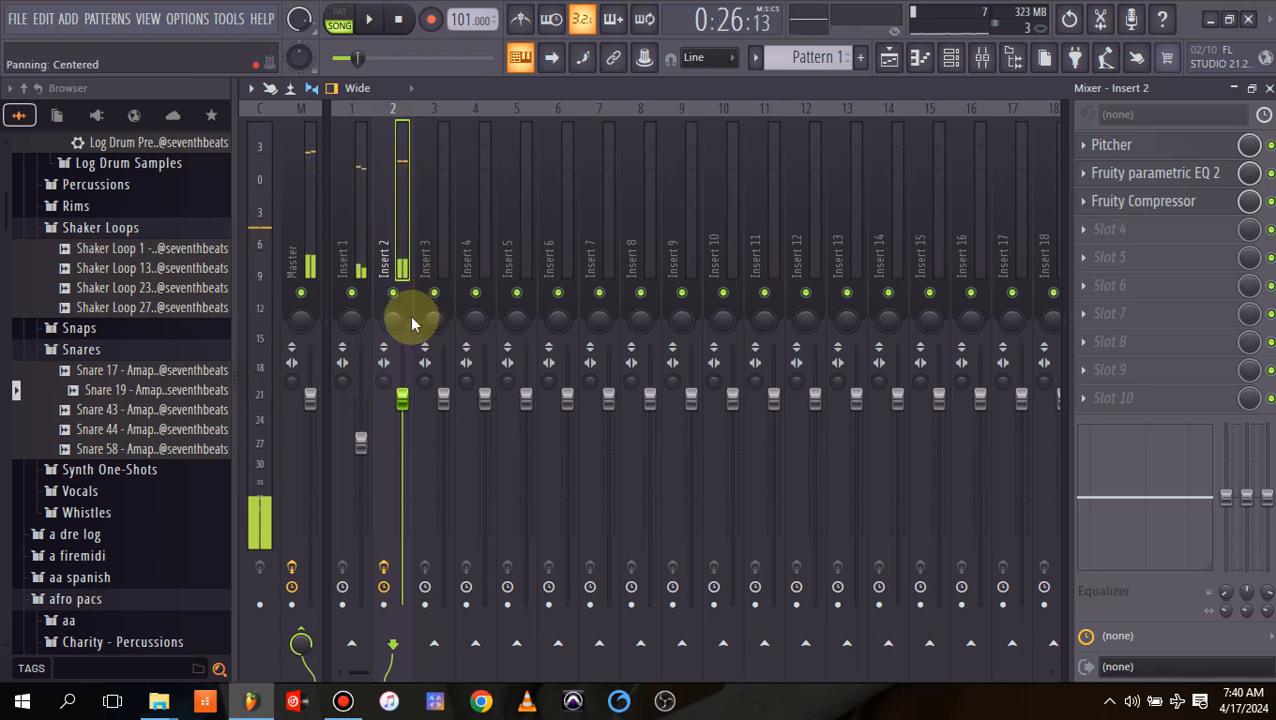
# Load Fruity Limiter into the fourth effect slot of Insert 2, look through its presets and close it.
pyautogui.click(1087, 238)
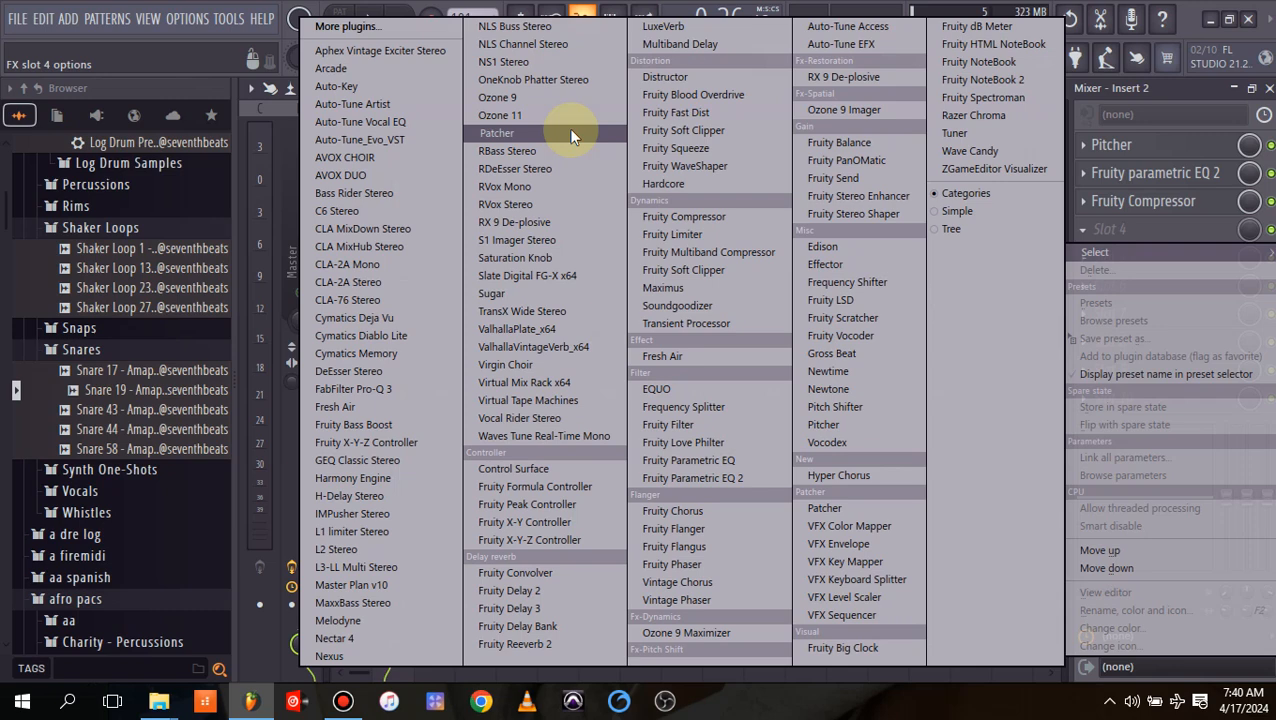
pyautogui.click(674, 234)
pyautogui.click(282, 203)
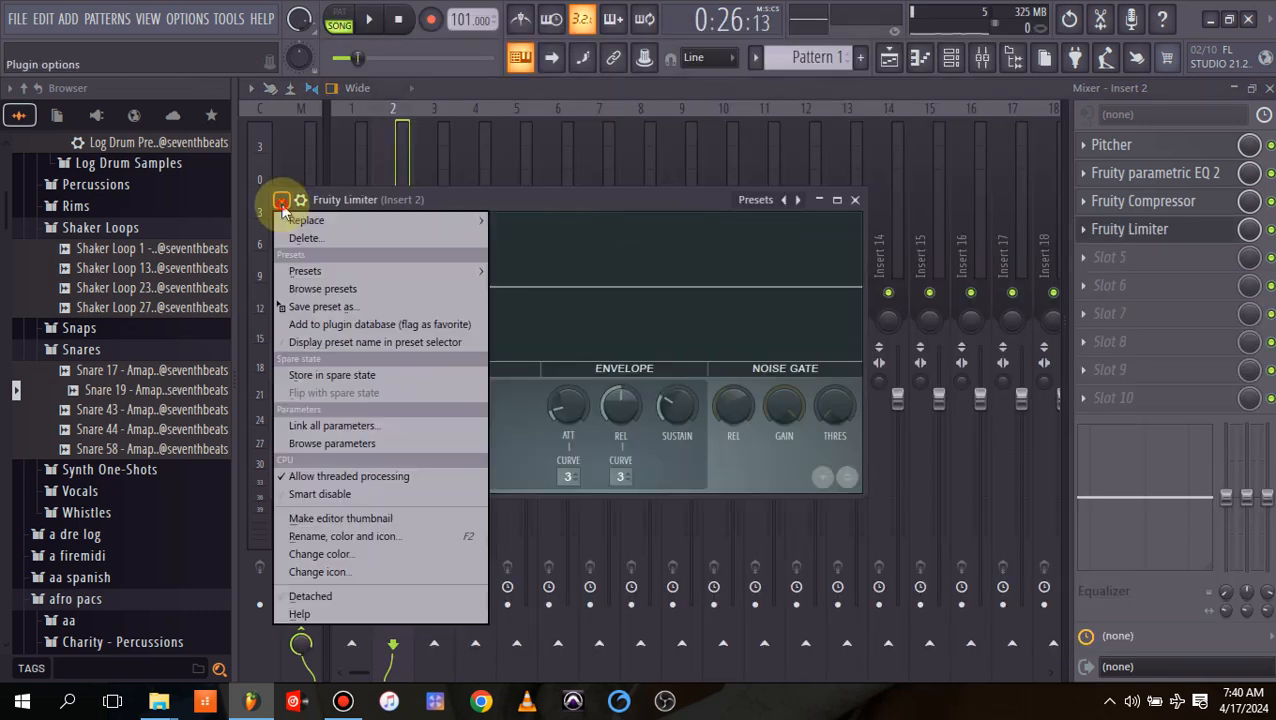
pyautogui.moveTo(437, 271)
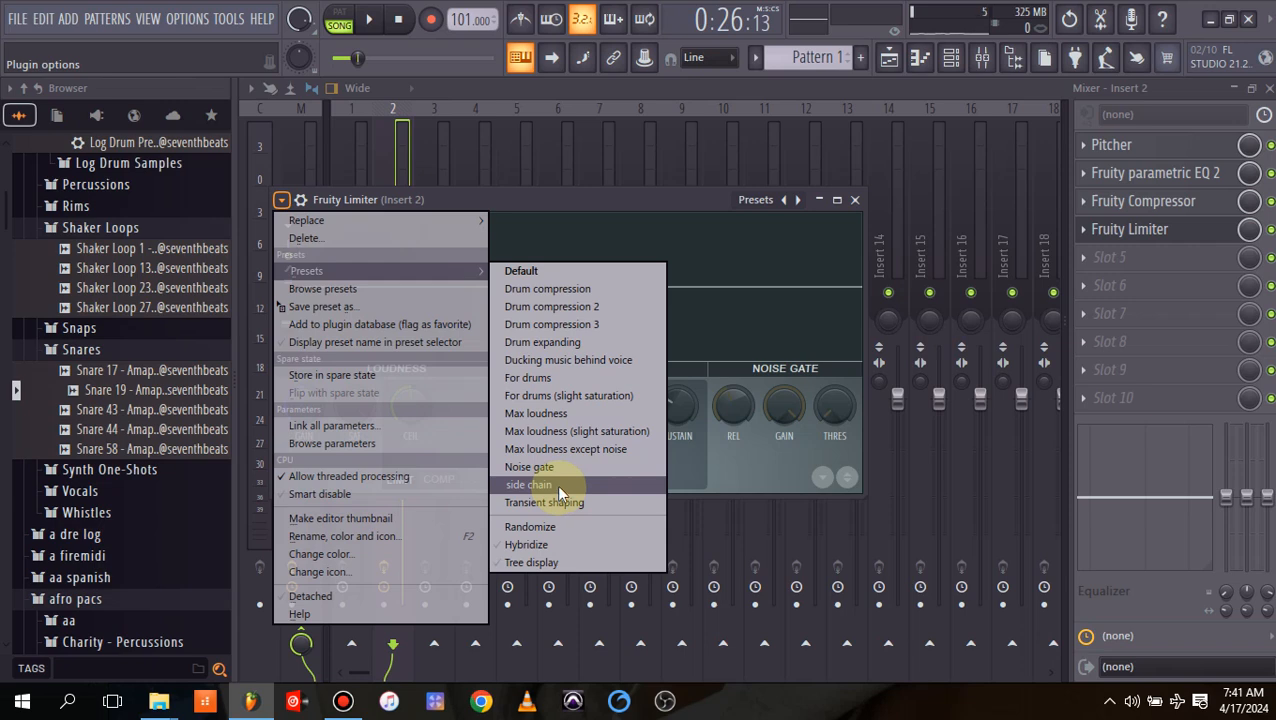
pyautogui.click(857, 203)
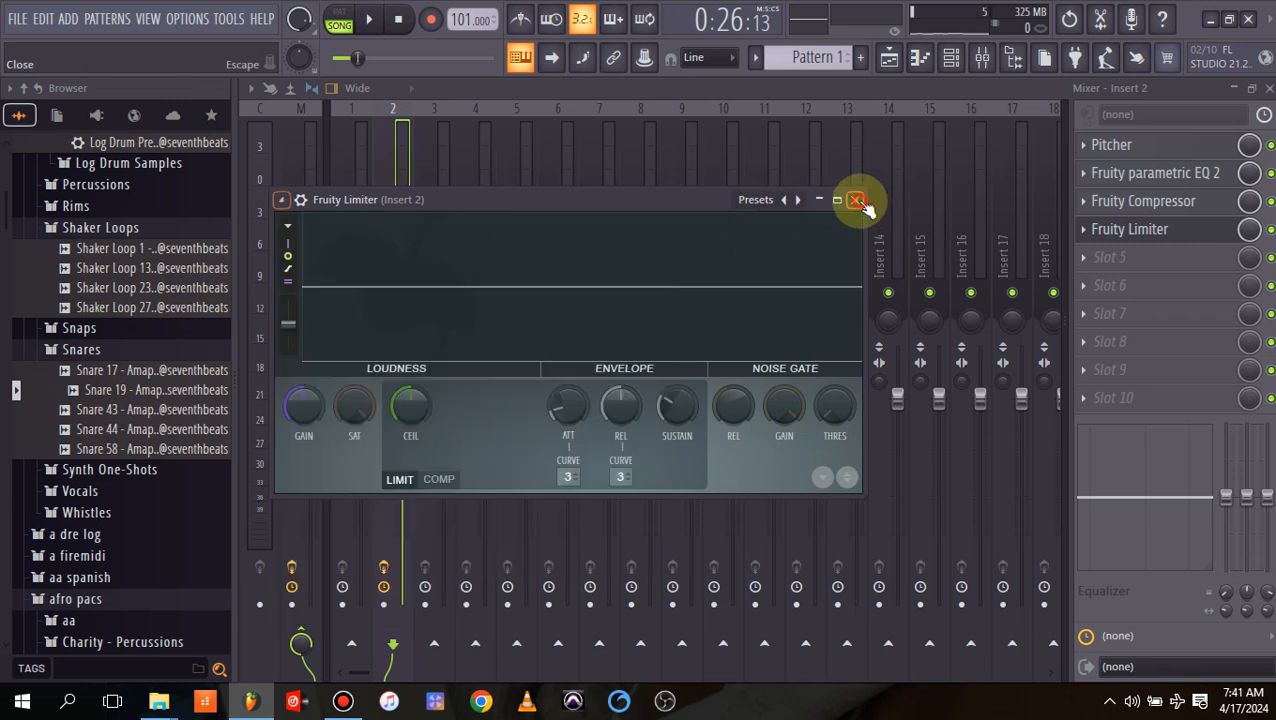
pyautogui.click(855, 200)
# Replace Fruity Limiter in the fourth effect slot with Fruity Multiband Compressor, look through its presets and close it.
pyautogui.click(1085, 240)
pyautogui.moveTo(1082, 239)
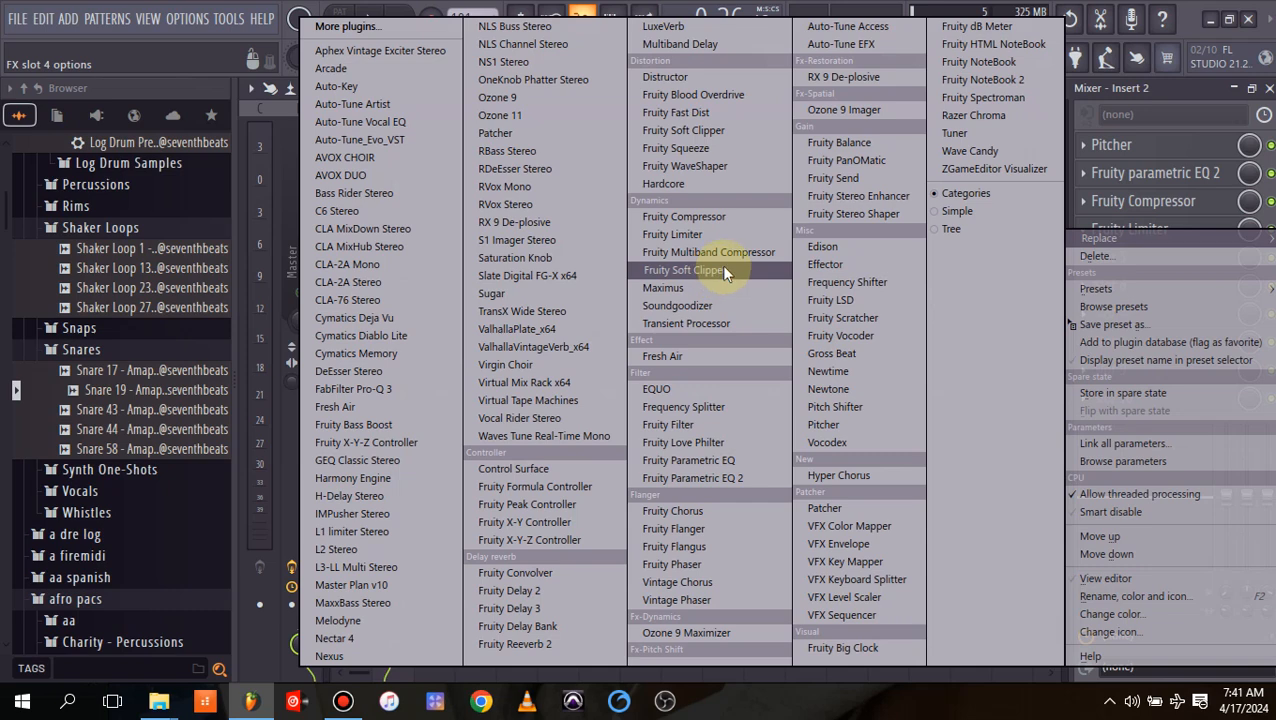
pyautogui.click(748, 262)
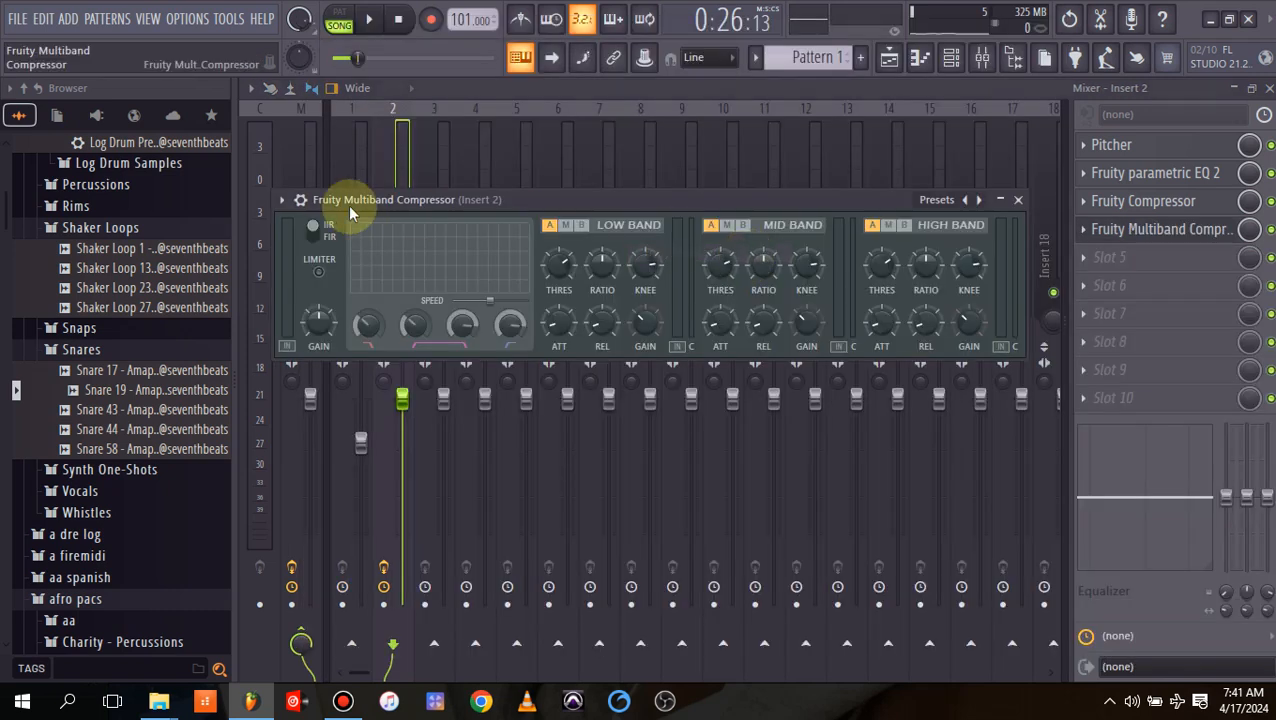
pyautogui.click(283, 203)
pyautogui.moveTo(357, 273)
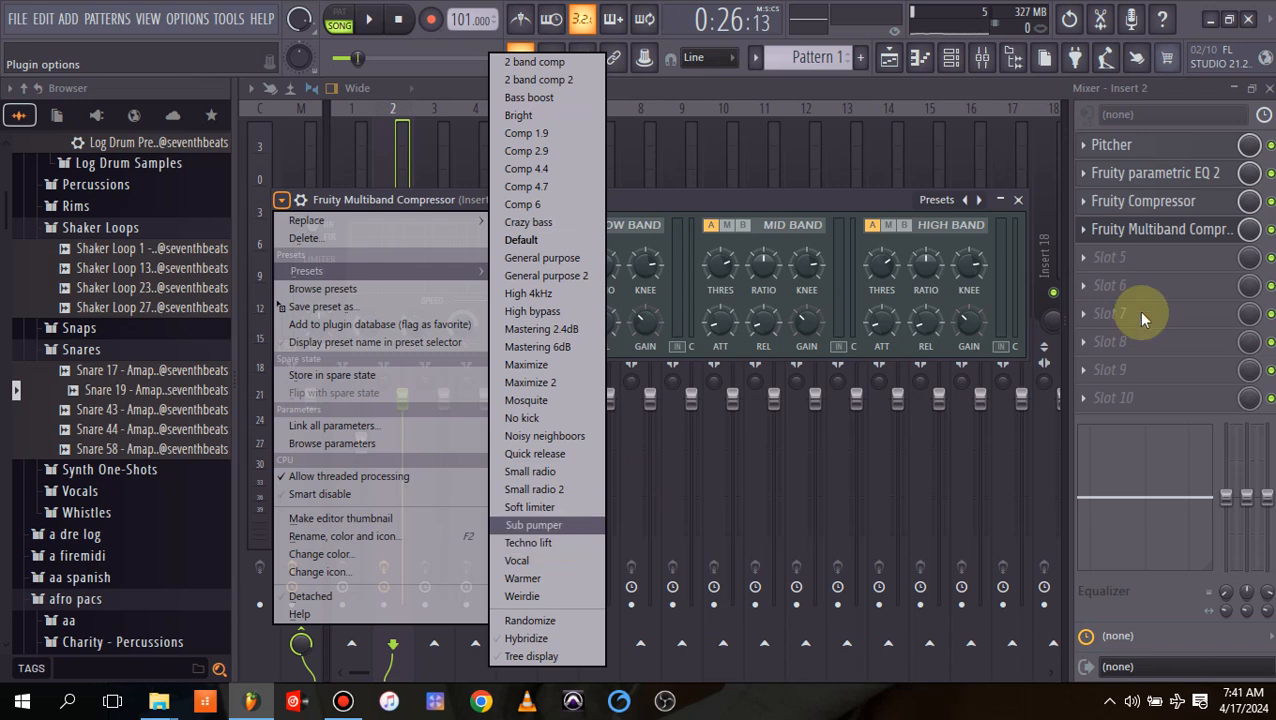
pyautogui.click(1019, 200)
pyautogui.click(1019, 200)
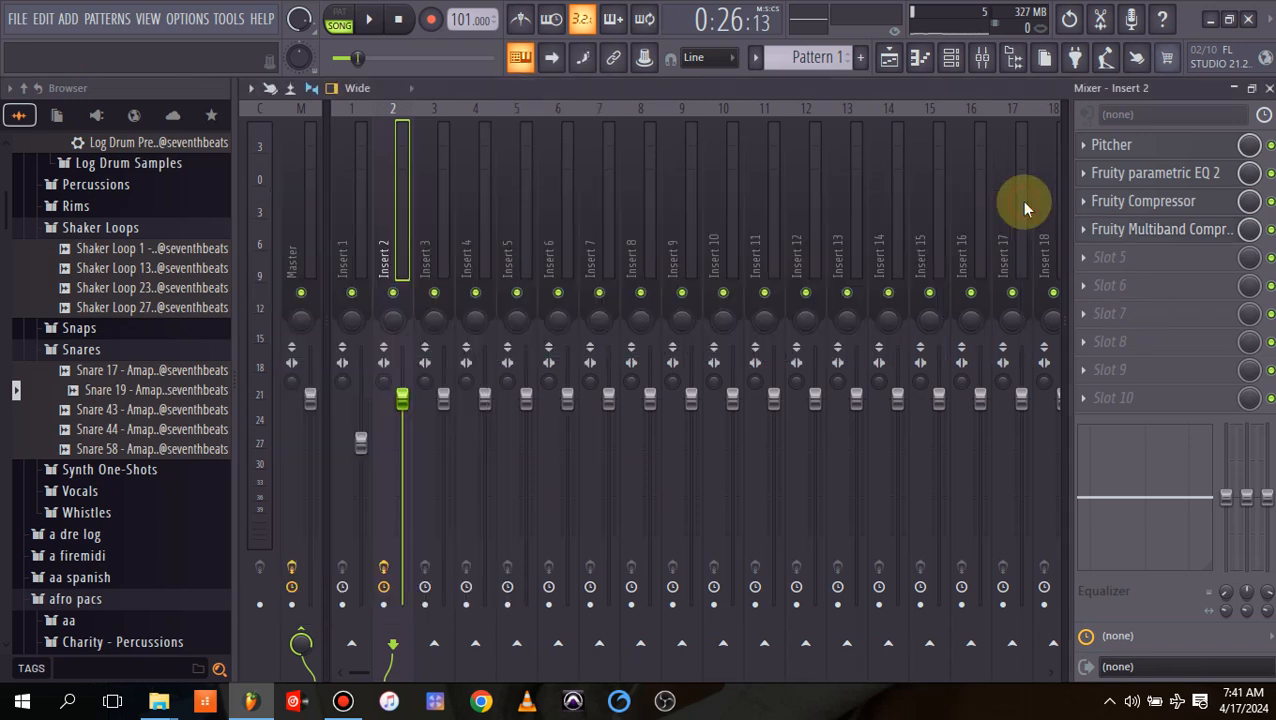
# Delete Fruity Multiband Compressor from the fourth effect slot of Insert 2.
pyautogui.click(1083, 230)
pyautogui.moveTo(1079, 237)
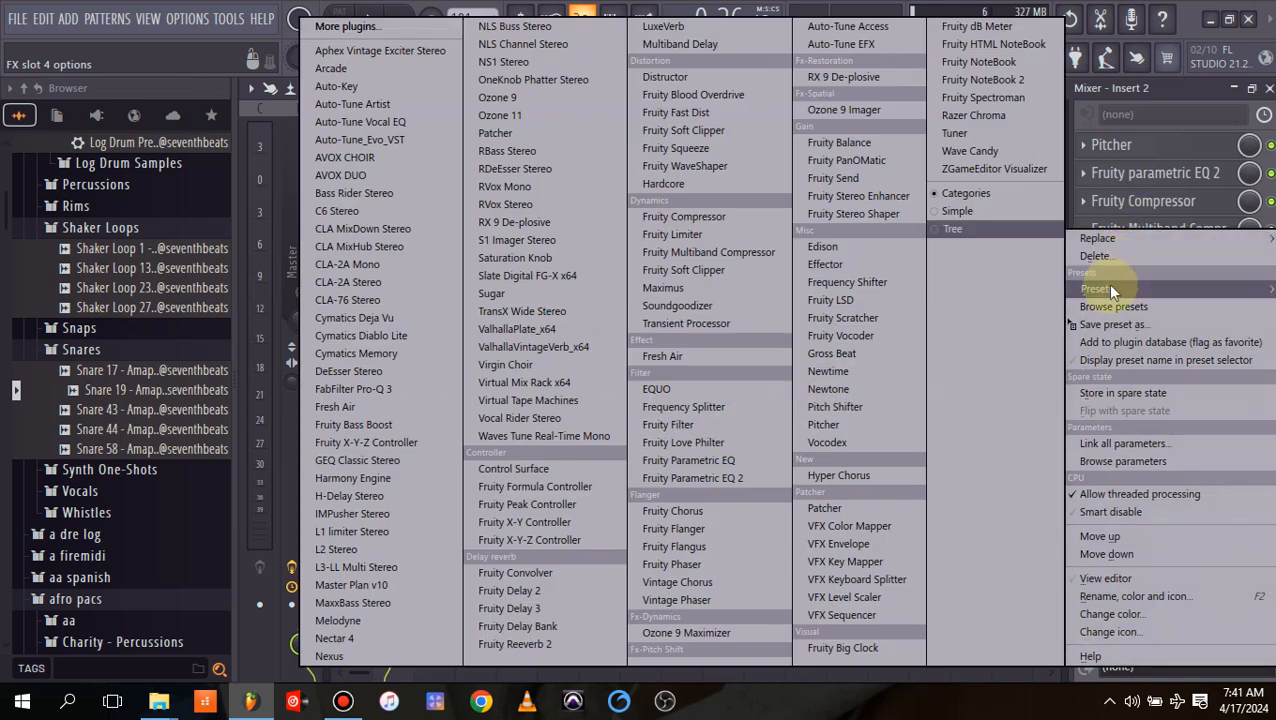
pyautogui.moveTo(1109, 289)
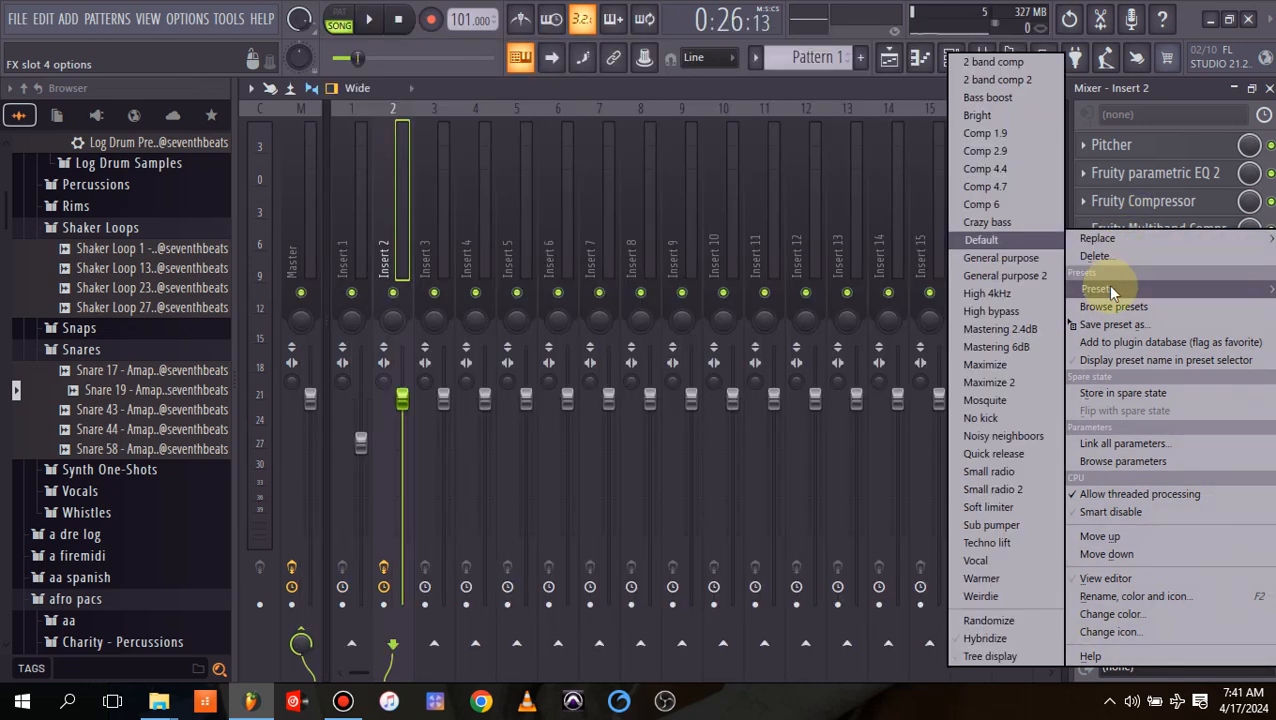
pyautogui.click(1137, 89)
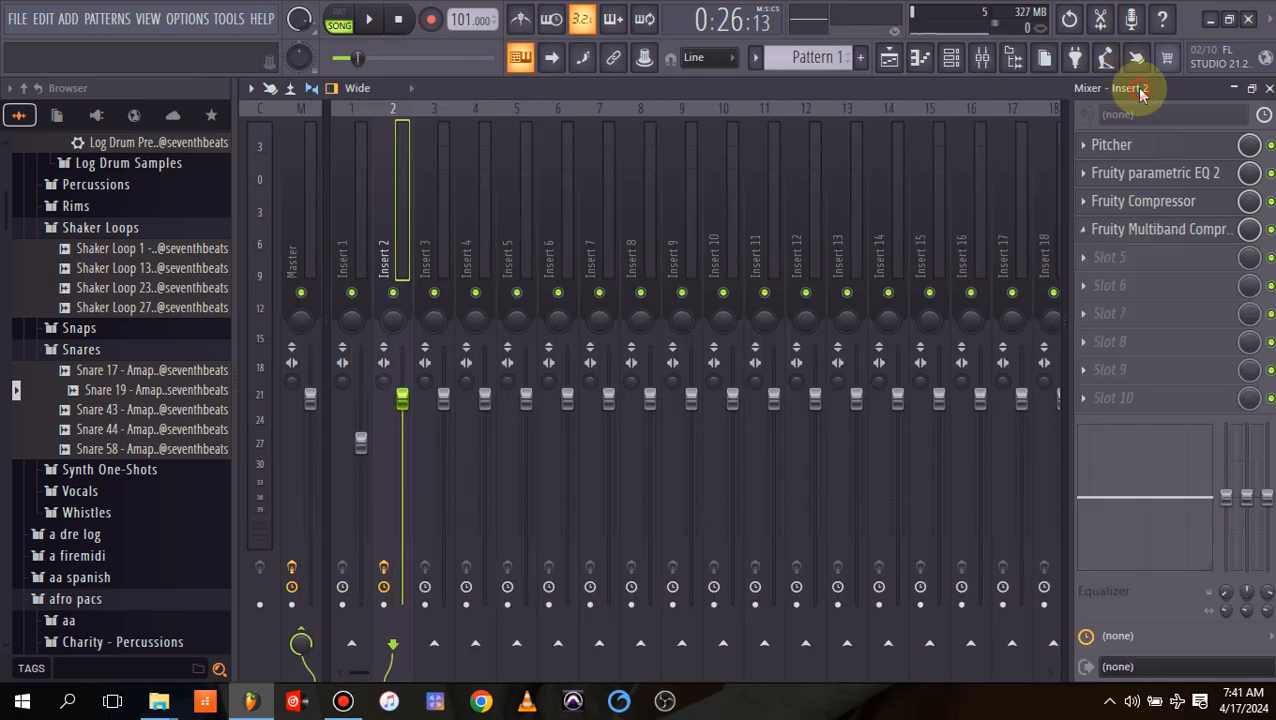
pyautogui.click(1075, 232)
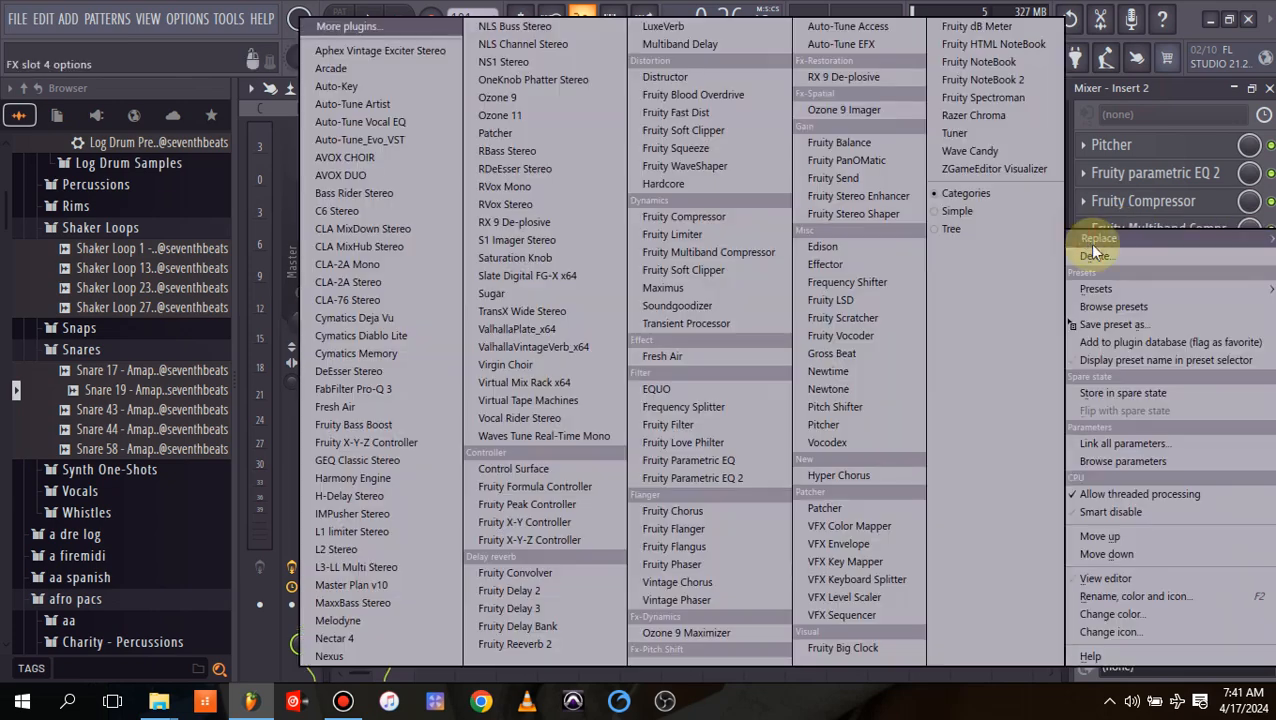
pyautogui.click(1093, 258)
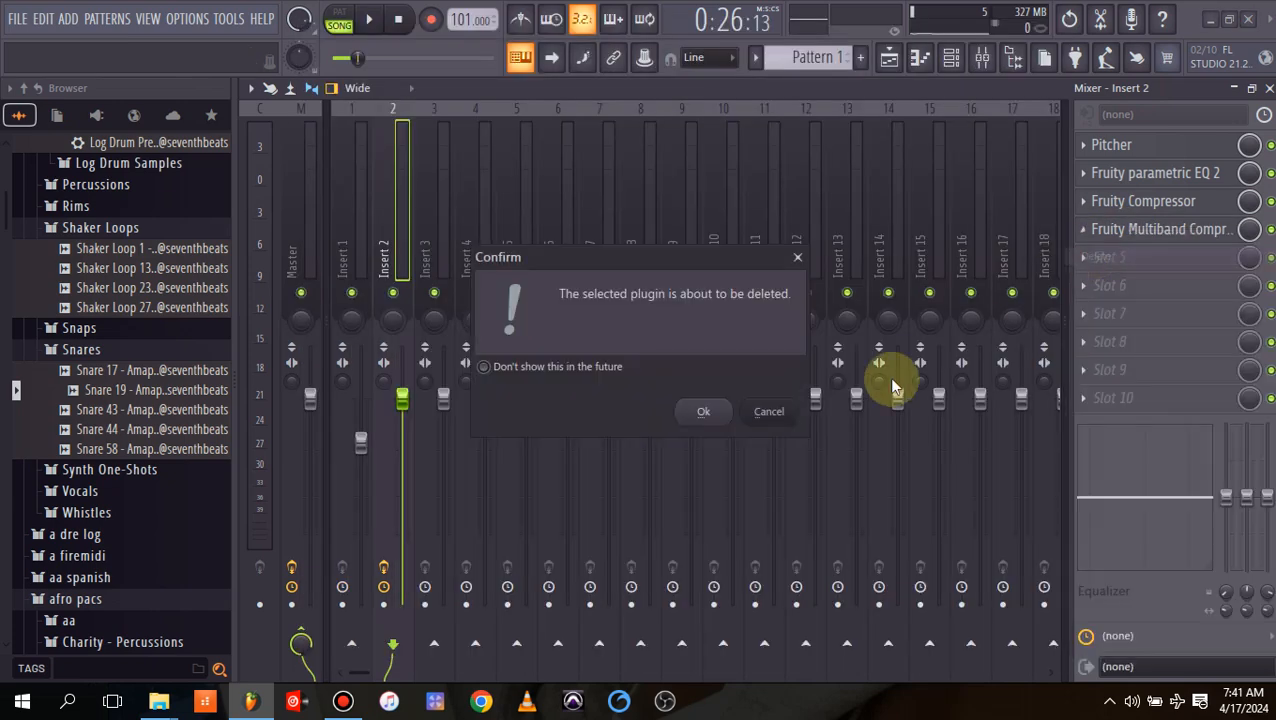
pyautogui.click(712, 412)
# Load Maximus into the fourth effect slot of Insert 2 with the De-esser narrow-band preset and play the song.
pyautogui.click(1100, 232)
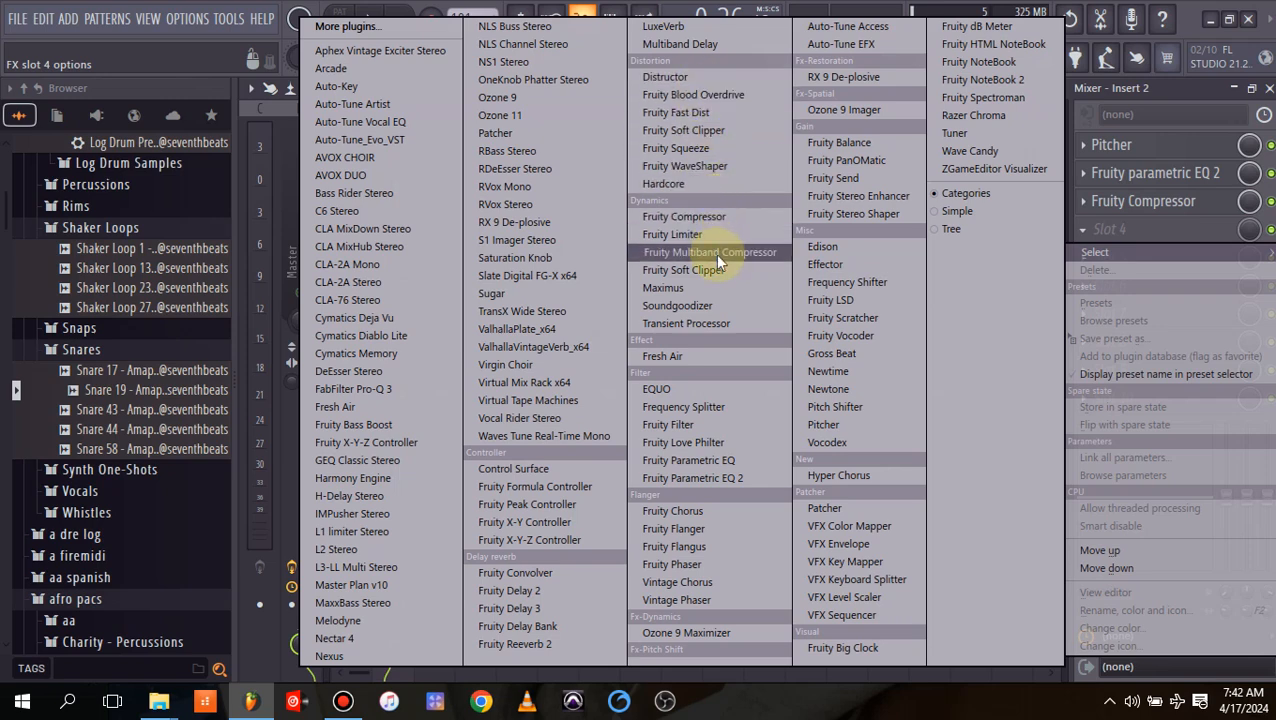
pyautogui.click(689, 287)
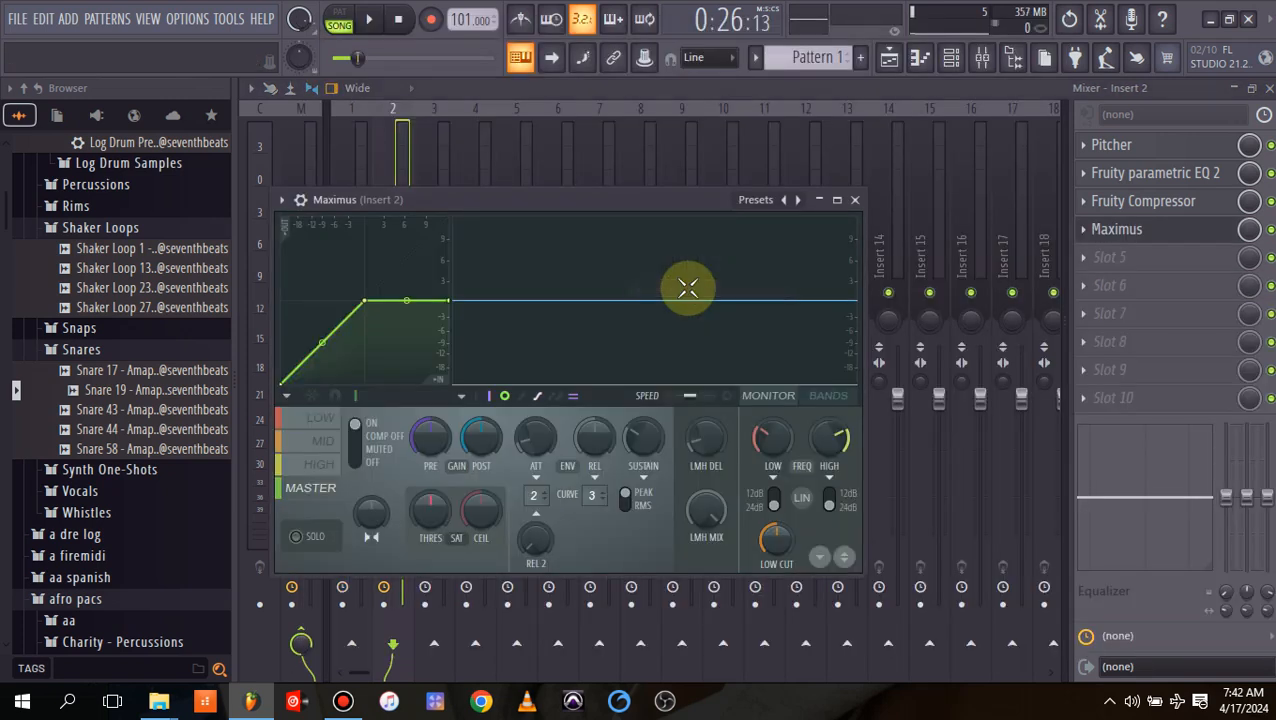
pyautogui.click(282, 199)
pyautogui.moveTo(405, 281)
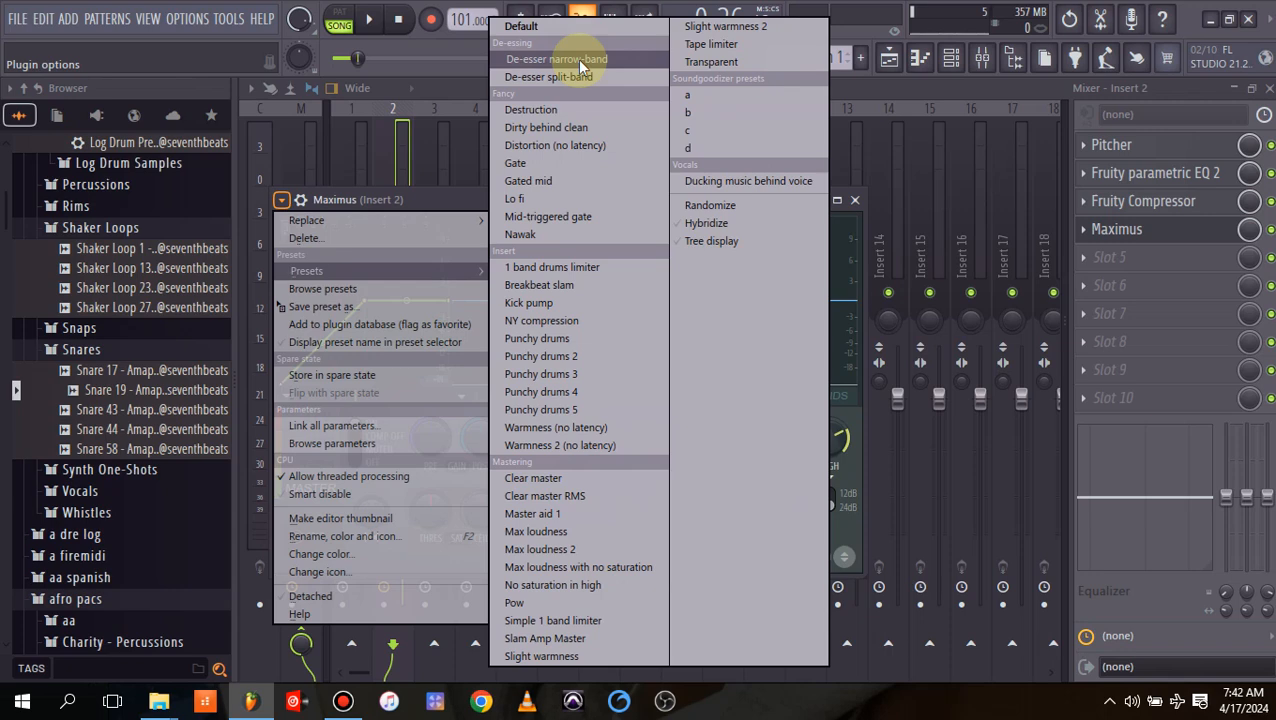
pyautogui.click(577, 59)
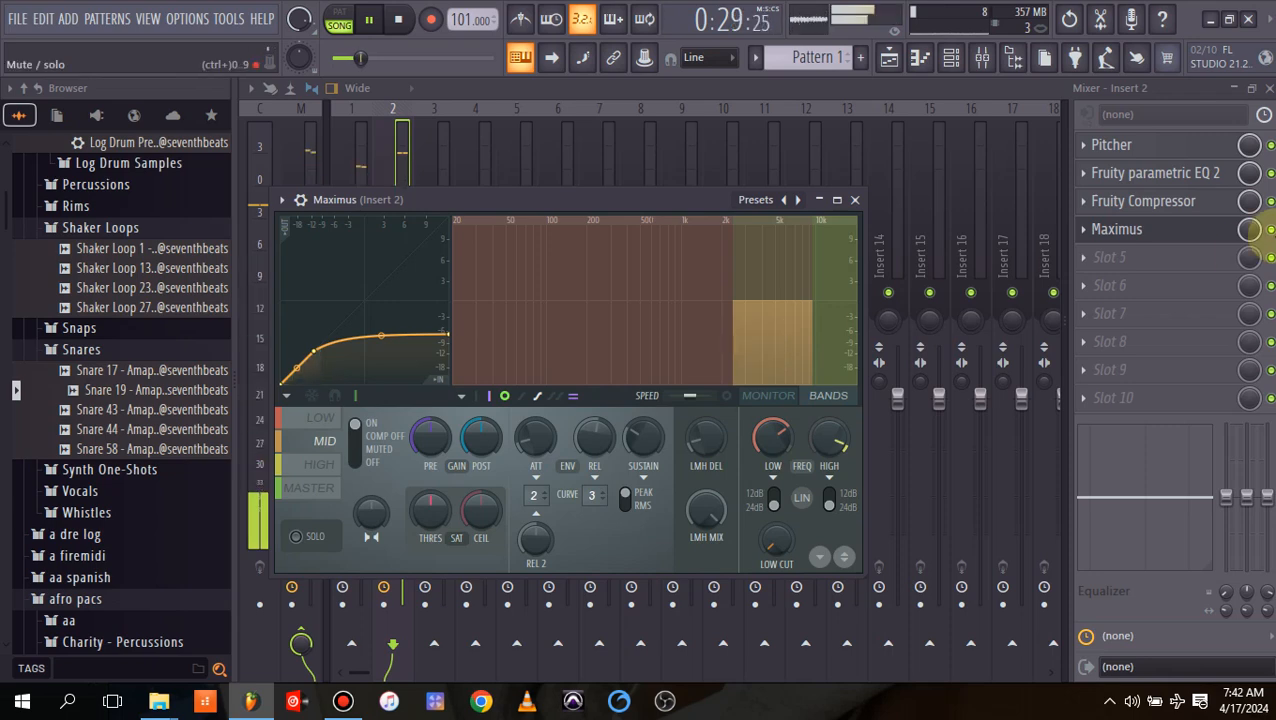
# Compare the playing verse with Maximus bypassed and enabled, then stop playback with the plugin open.
pyautogui.click(1271, 230)
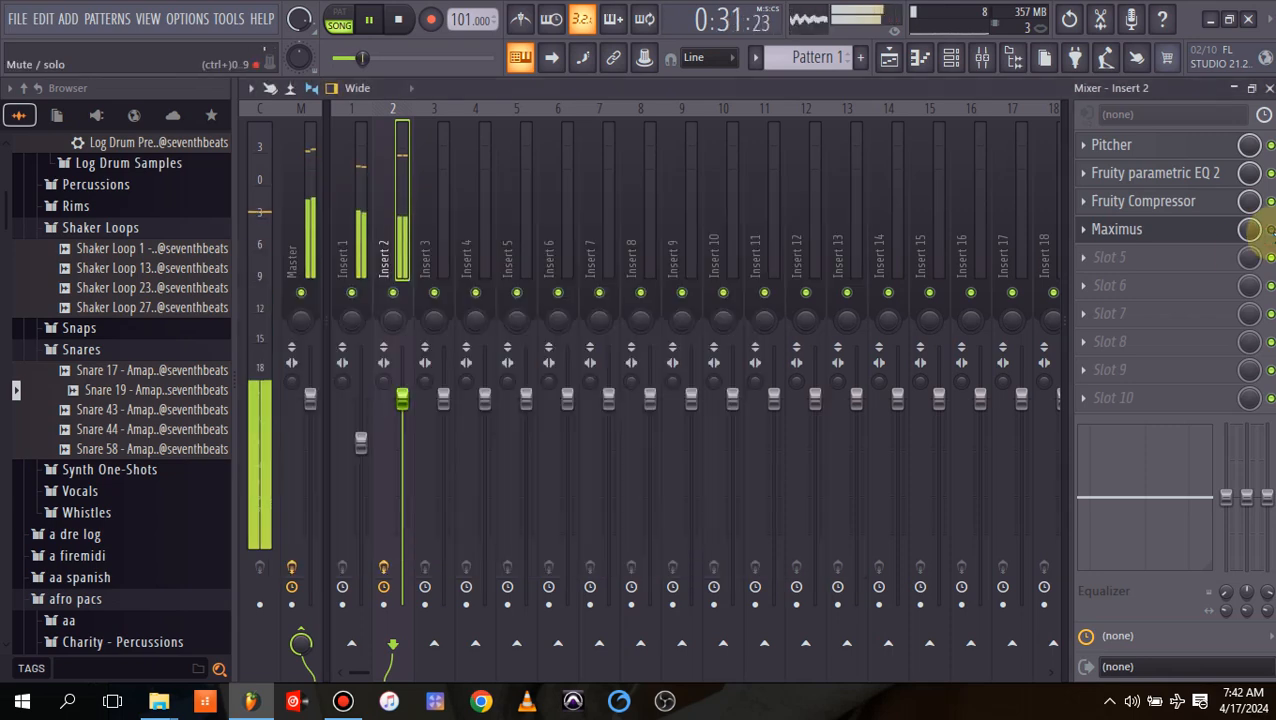
pyautogui.click(1186, 230)
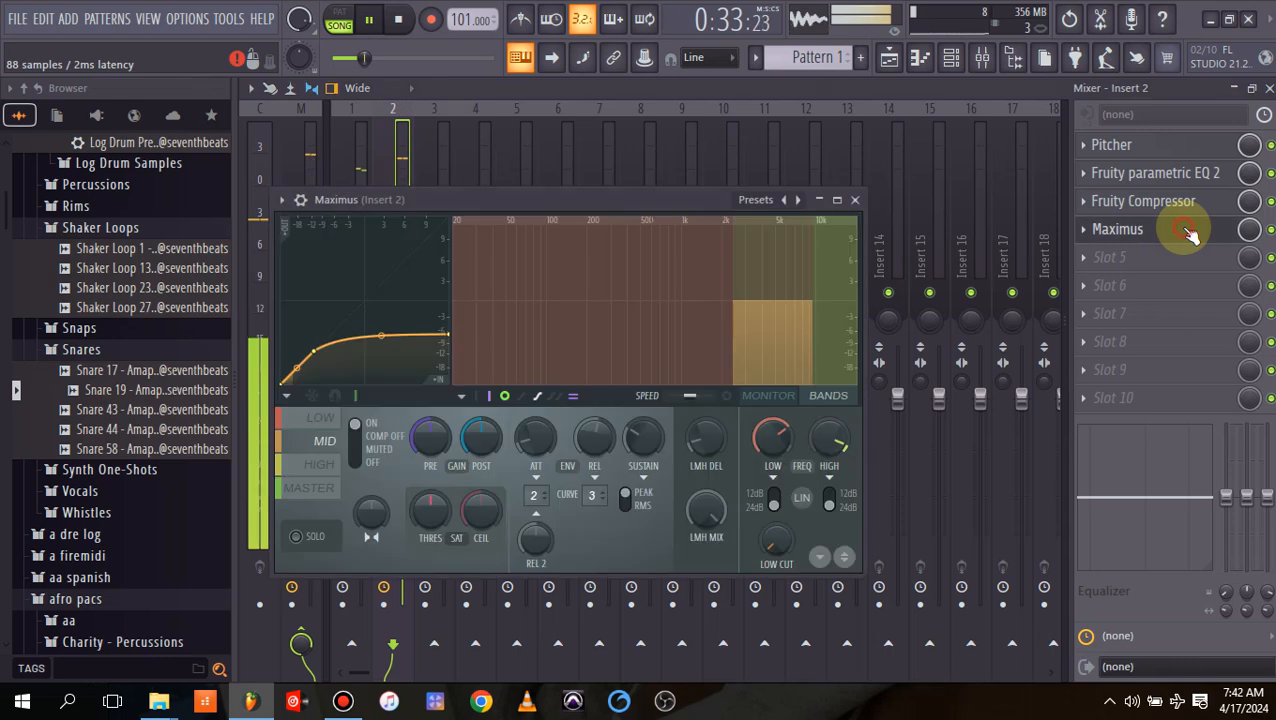
pyautogui.press('space')
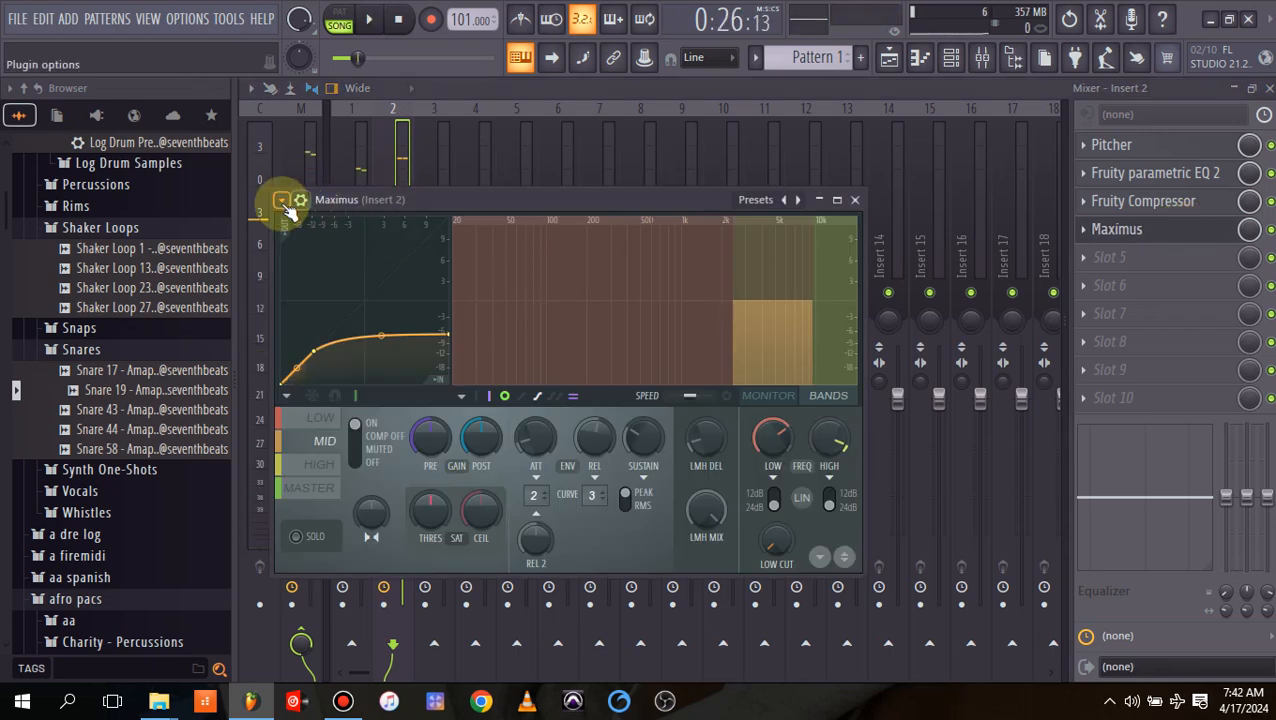
# Switch Maximus to the De-esser split-band preset and audition the verse through it.
pyautogui.click(284, 201)
pyautogui.moveTo(372, 267)
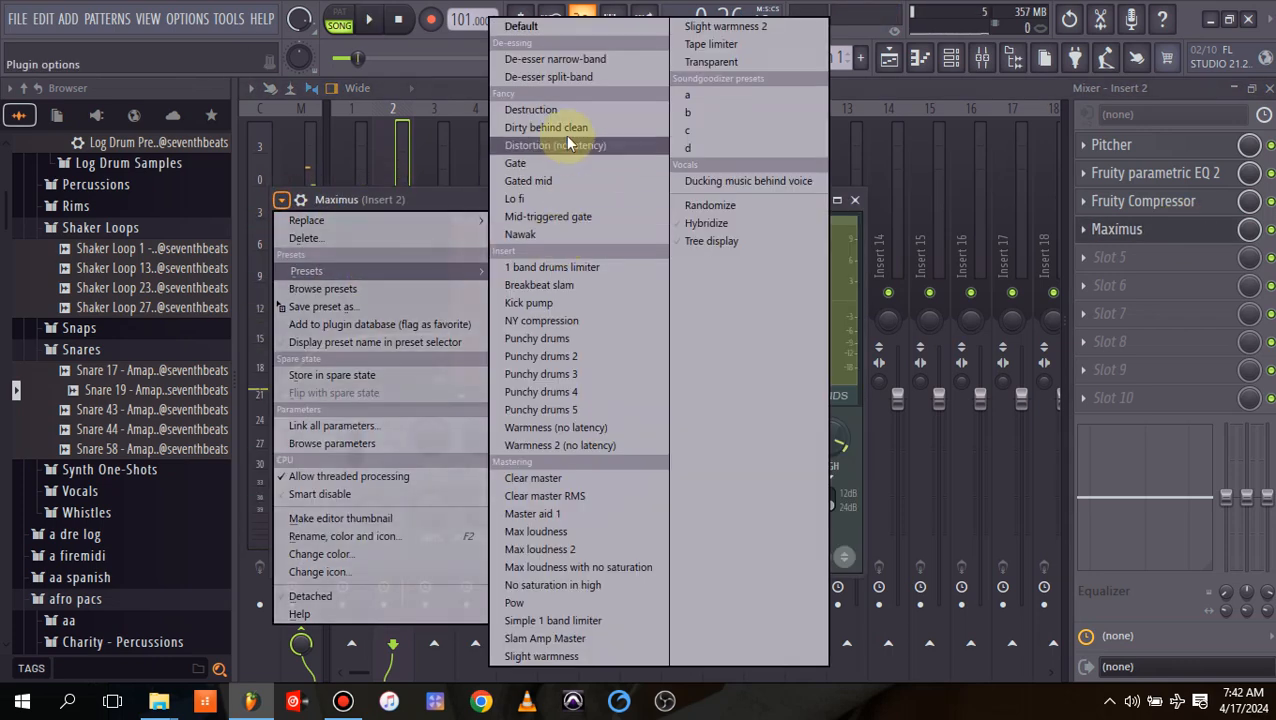
pyautogui.click(581, 78)
pyautogui.press('space')
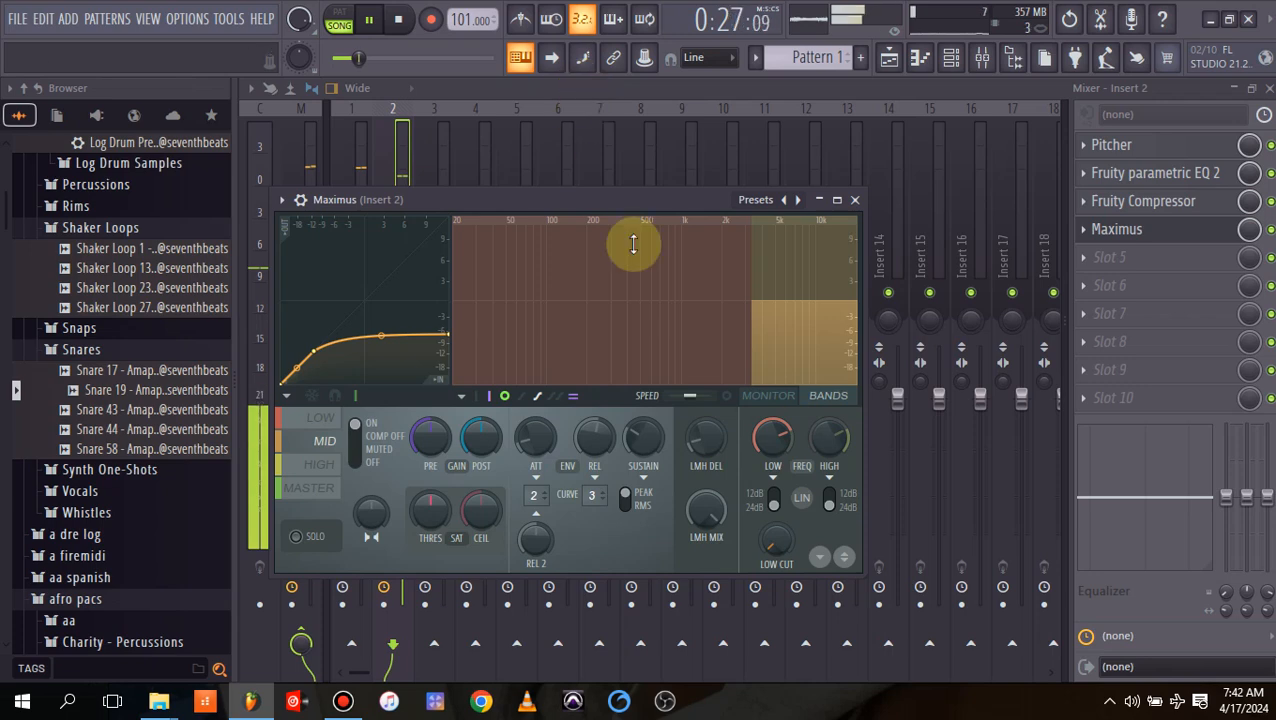
pyautogui.moveTo(803, 306)
pyautogui.mouseDown()
pyautogui.moveTo(803, 359)
pyautogui.moveTo(803, 222)
pyautogui.moveTo(803, 307)
pyautogui.mouseUp()
pyautogui.press('space')
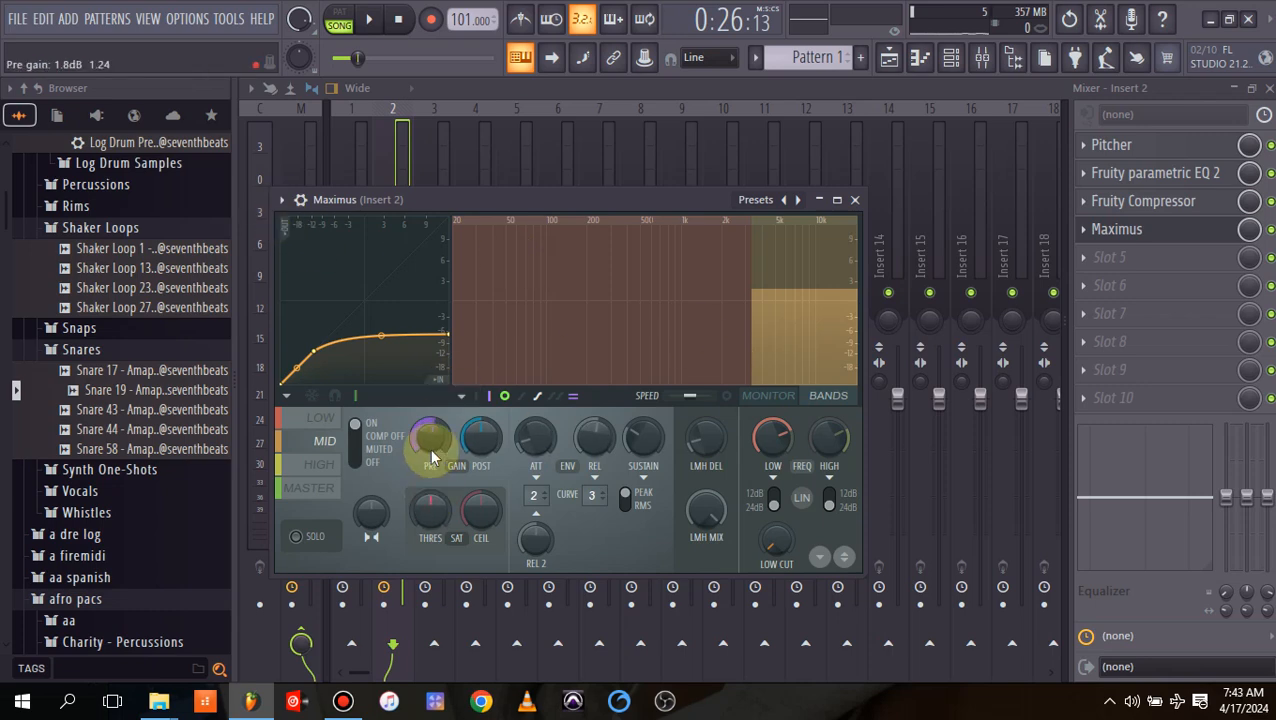
# Lower the pre gain of Maximus's mid band to below -1.6 dB while auditioning the verse, and close the plugin.
pyautogui.moveTo(430, 437); pyautogui.dragTo(430, 448)
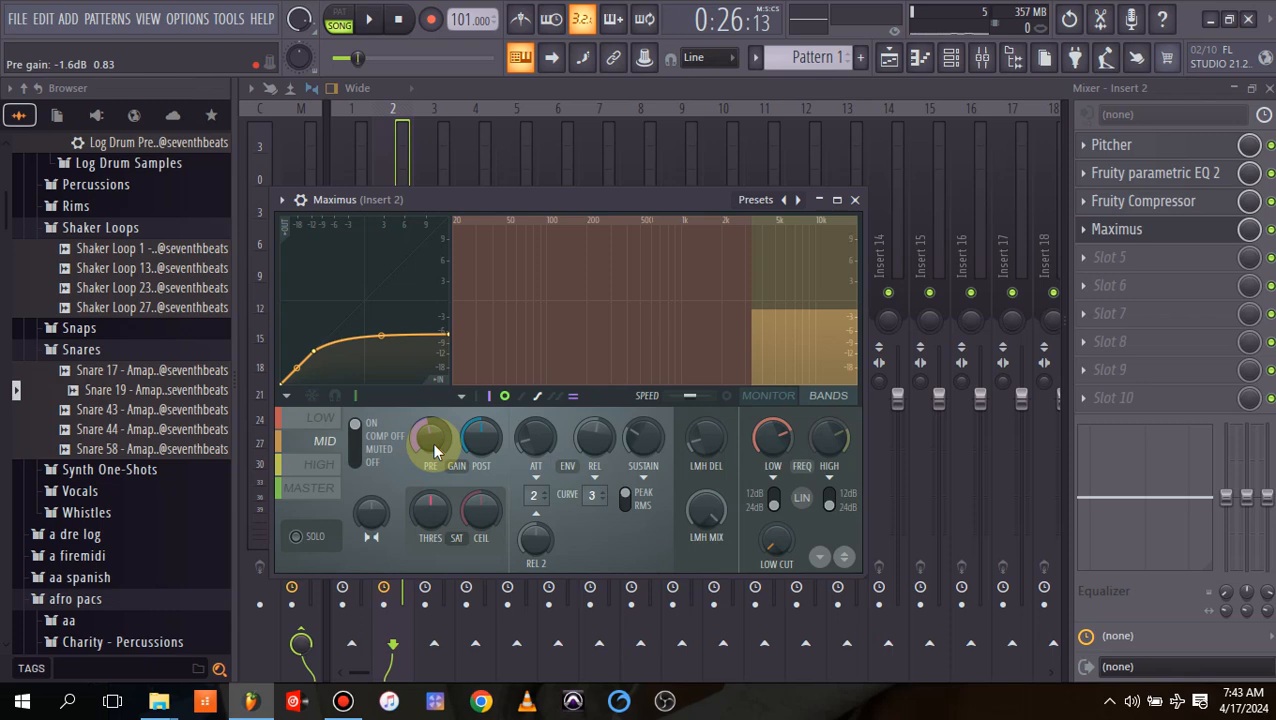
pyautogui.press('space')
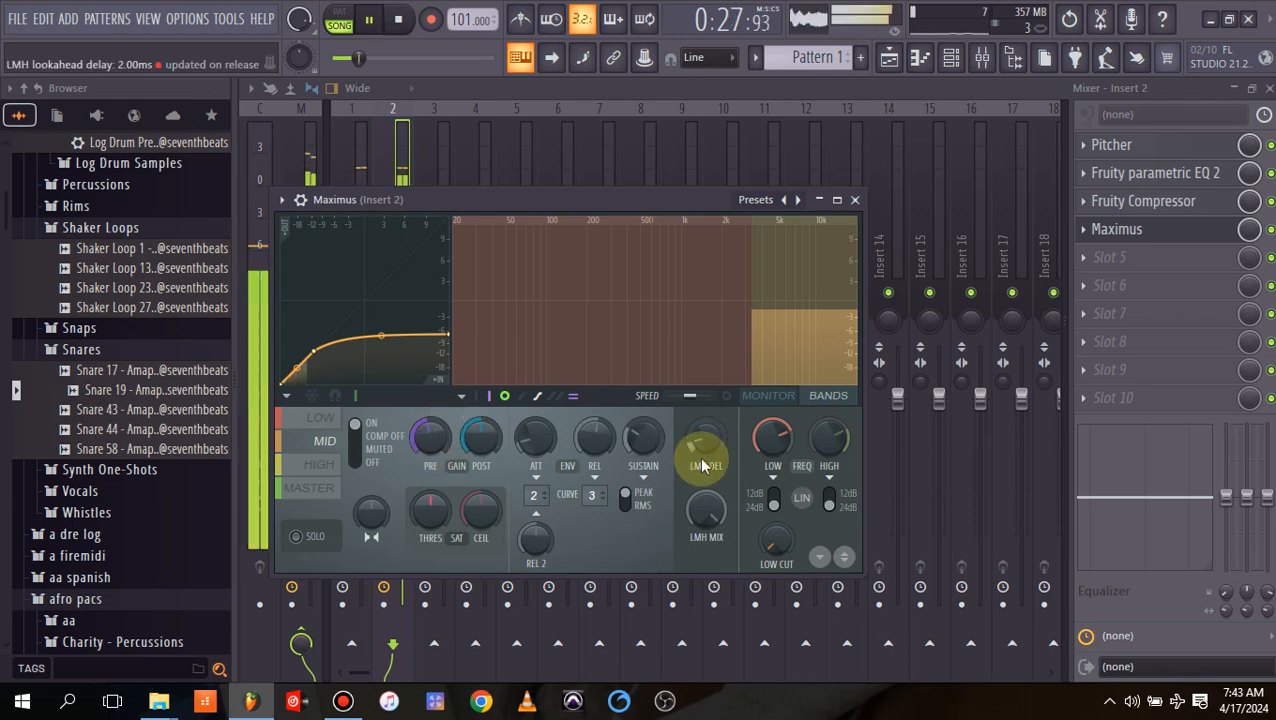
pyautogui.moveTo(428, 440); pyautogui.dragTo(428, 480)
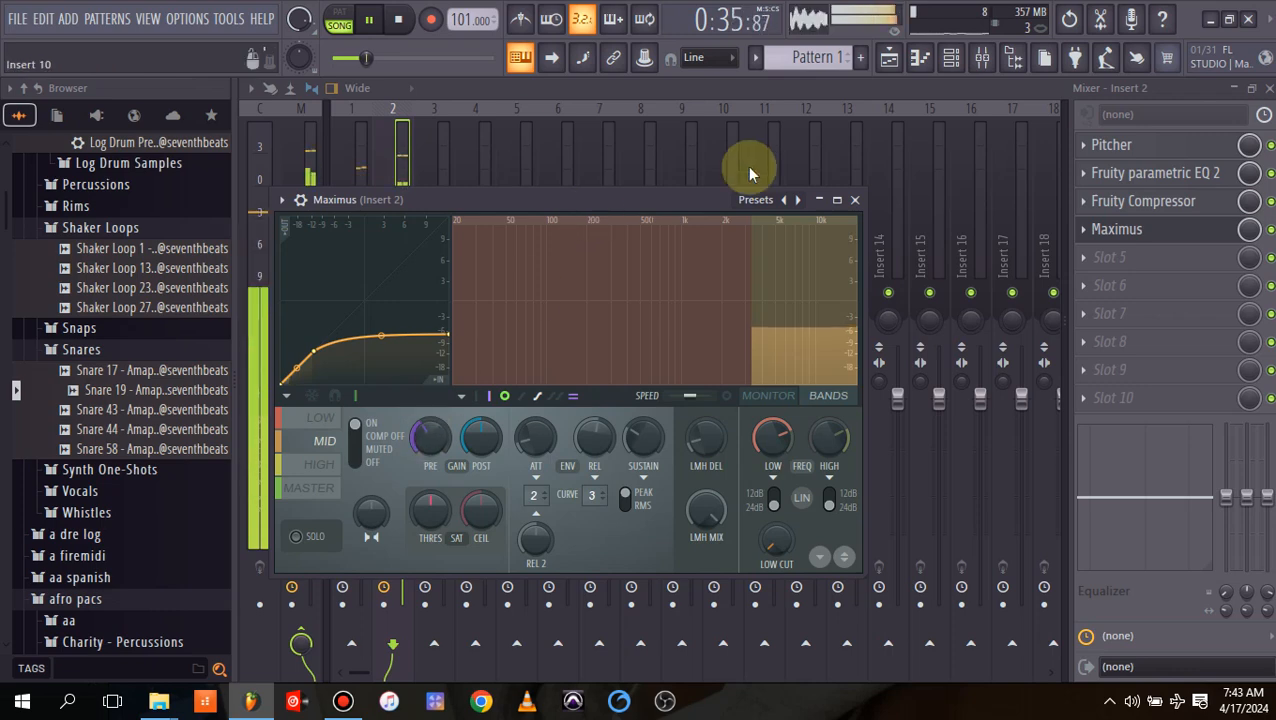
pyautogui.click(853, 199)
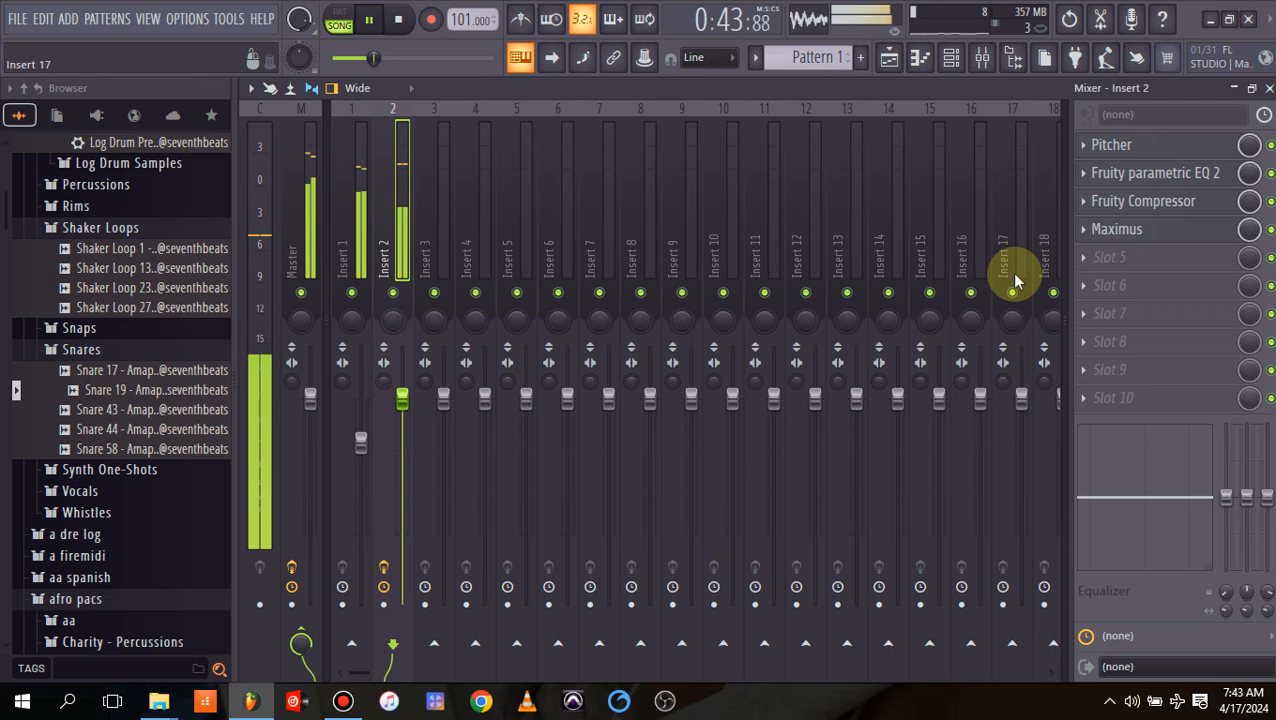
pyautogui.press('space')
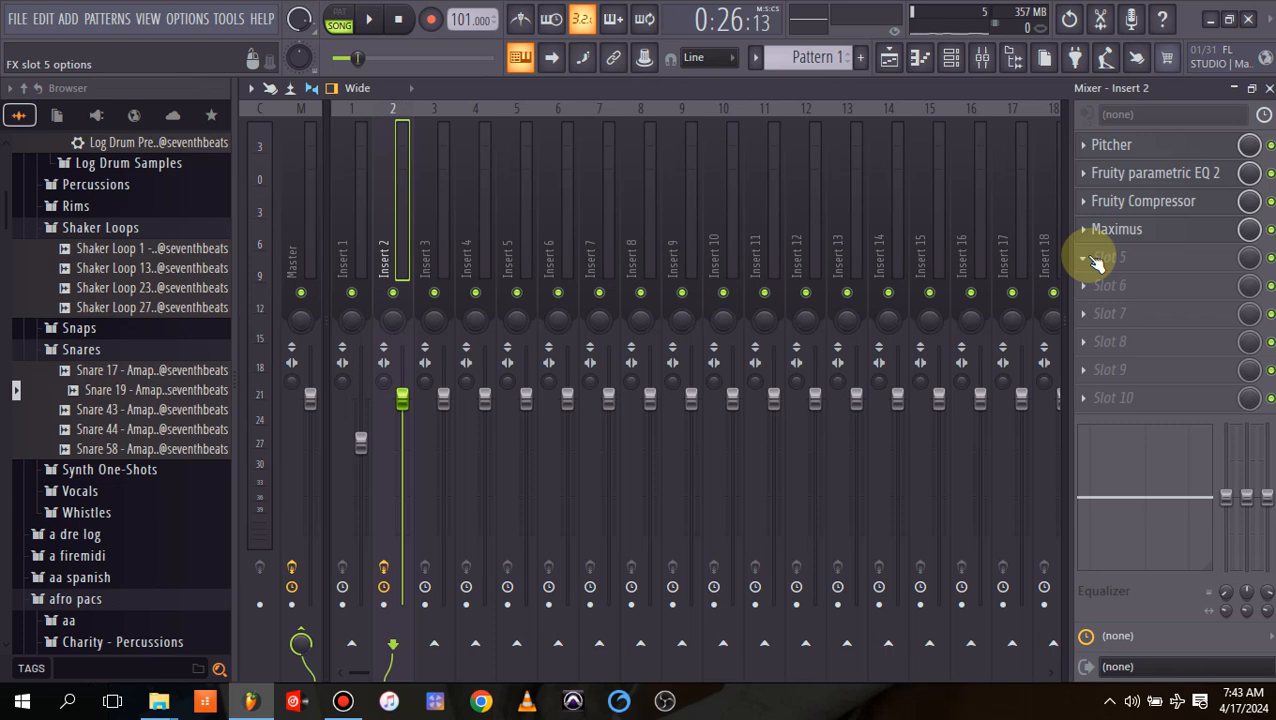
# Load Fruity Soft Clipper into the fifth effect slot of Insert 2 and lower its threshold to -24.0 dB.
pyautogui.click(1090, 262)
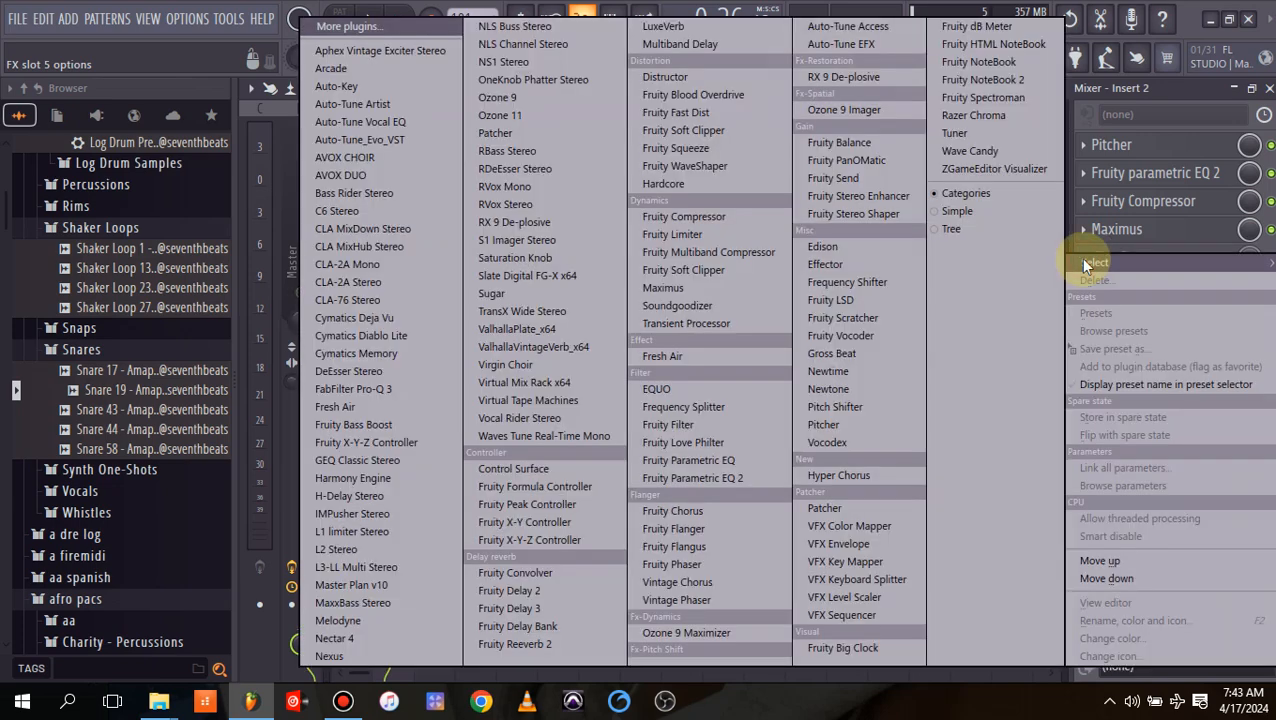
pyautogui.click(724, 271)
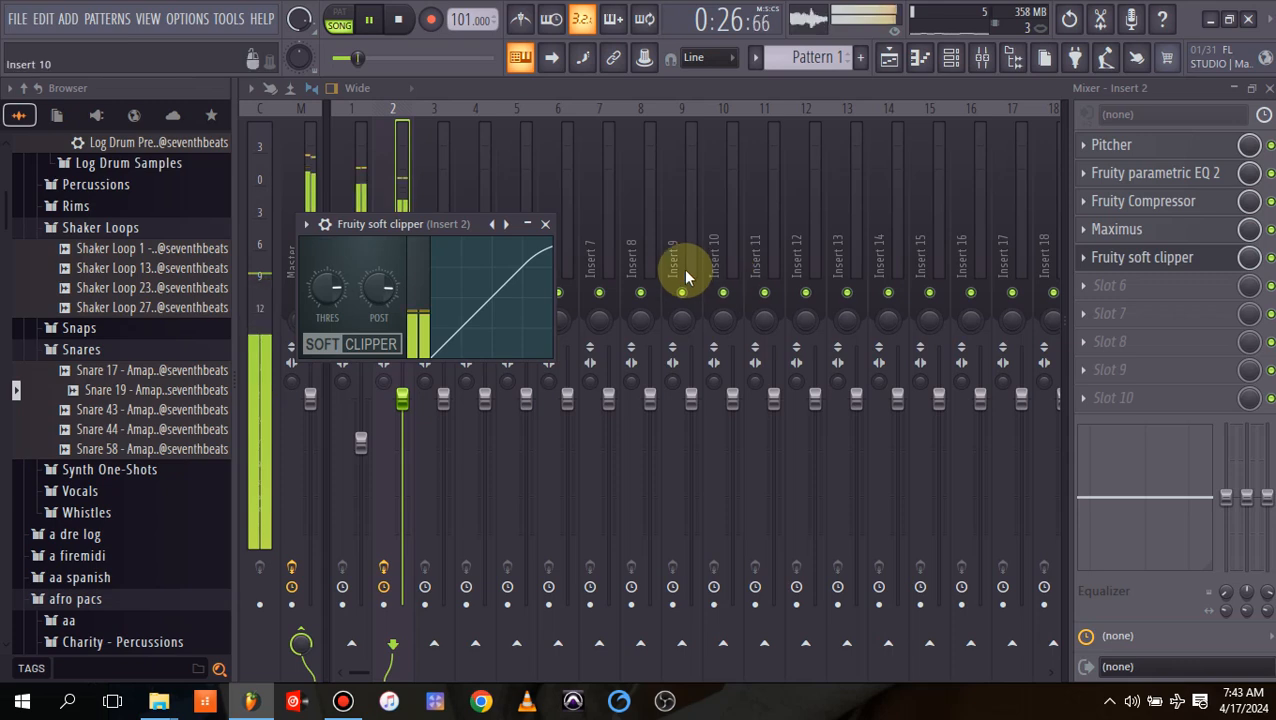
pyautogui.press('space')
pyautogui.moveTo(381, 294); pyautogui.dragTo(333, 352)
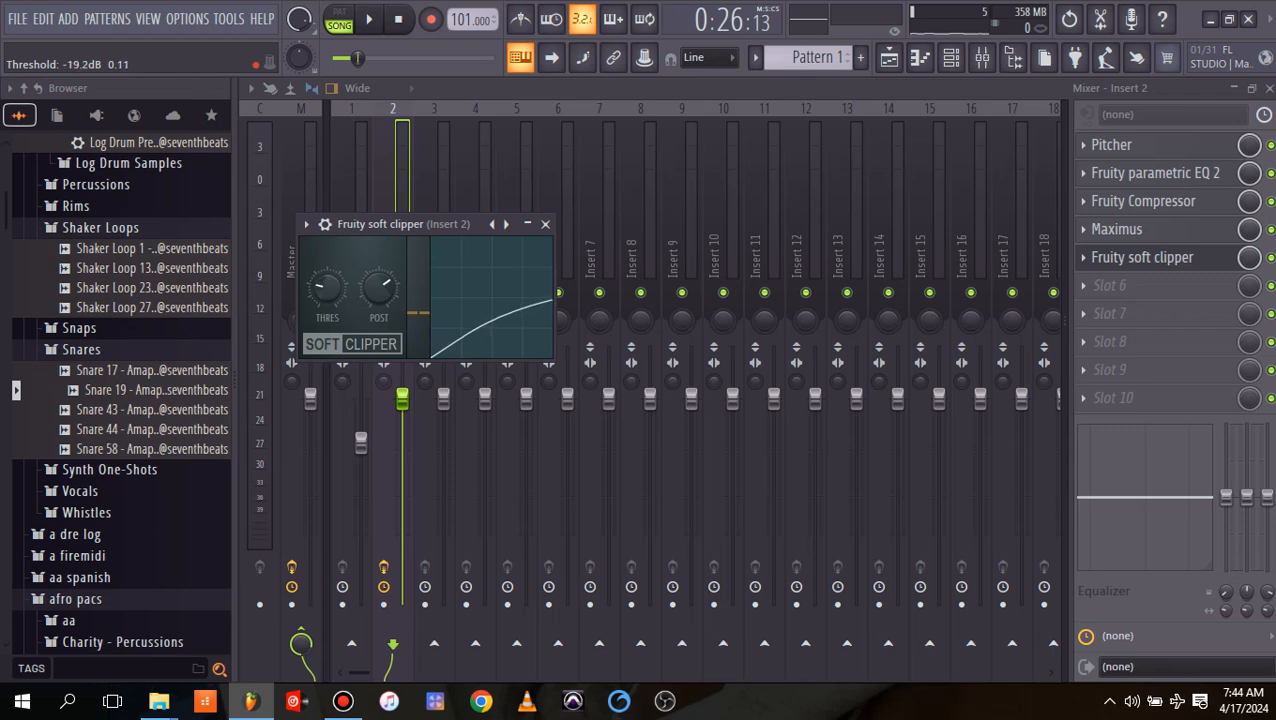
pyautogui.moveTo(333, 350); pyautogui.dragTo(333, 351)
pyautogui.moveTo(336, 301)
pyautogui.mouseDown()
pyautogui.moveTo(383, 293)
pyautogui.moveTo(383, 272)
pyautogui.moveTo(341, 287)
pyautogui.mouseUp()
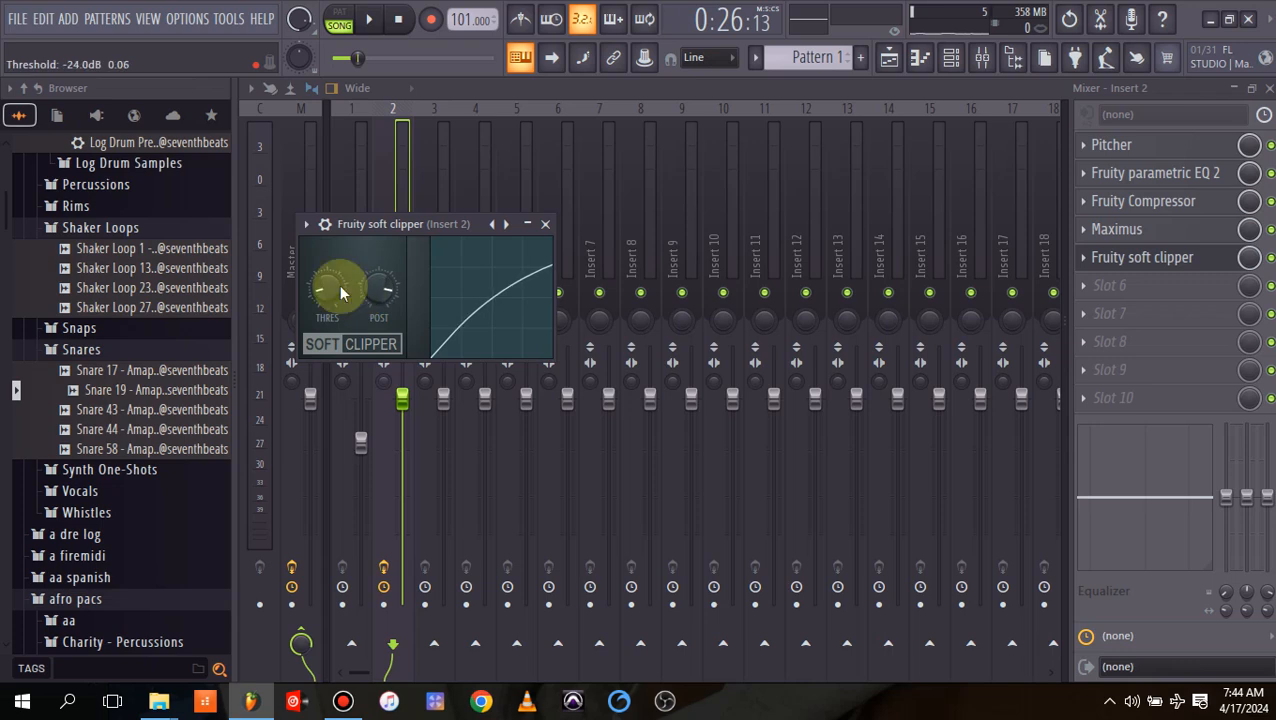
# Set the soft clipper's post gain to 85% while auditioning the verse, and close the plugin.
pyautogui.press('space')
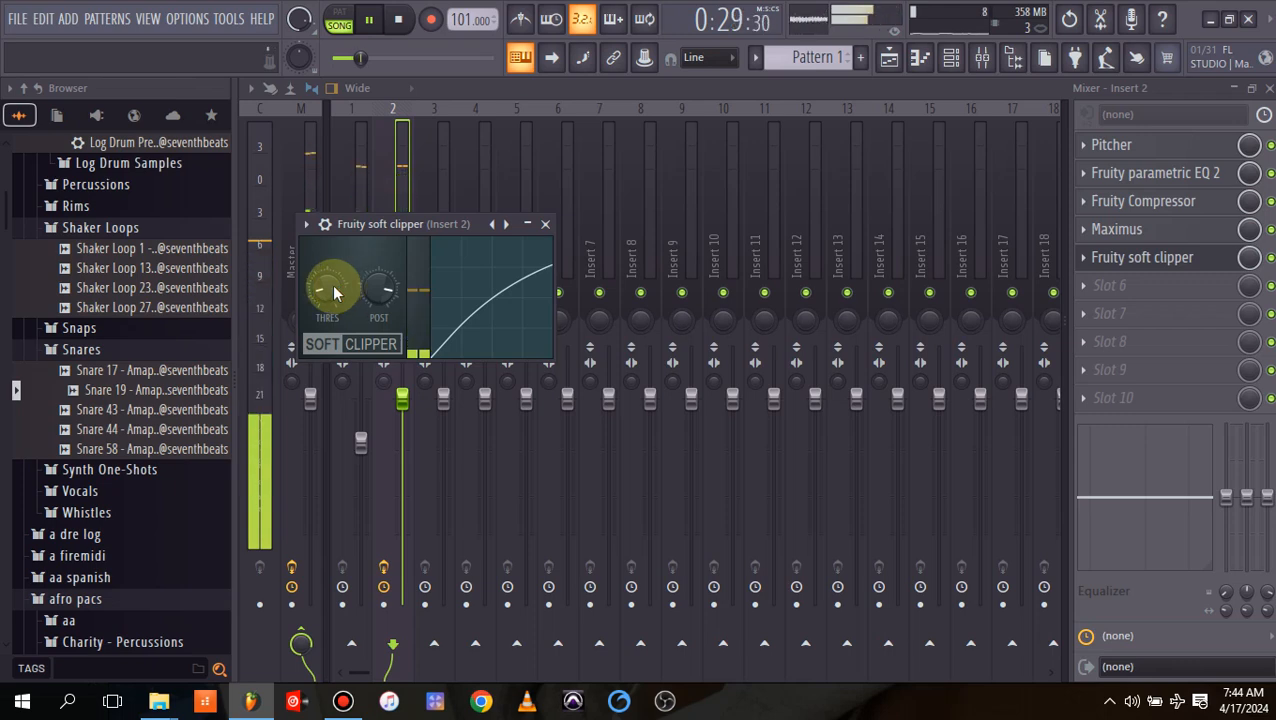
pyautogui.moveTo(332, 284); pyautogui.dragTo(379, 286)
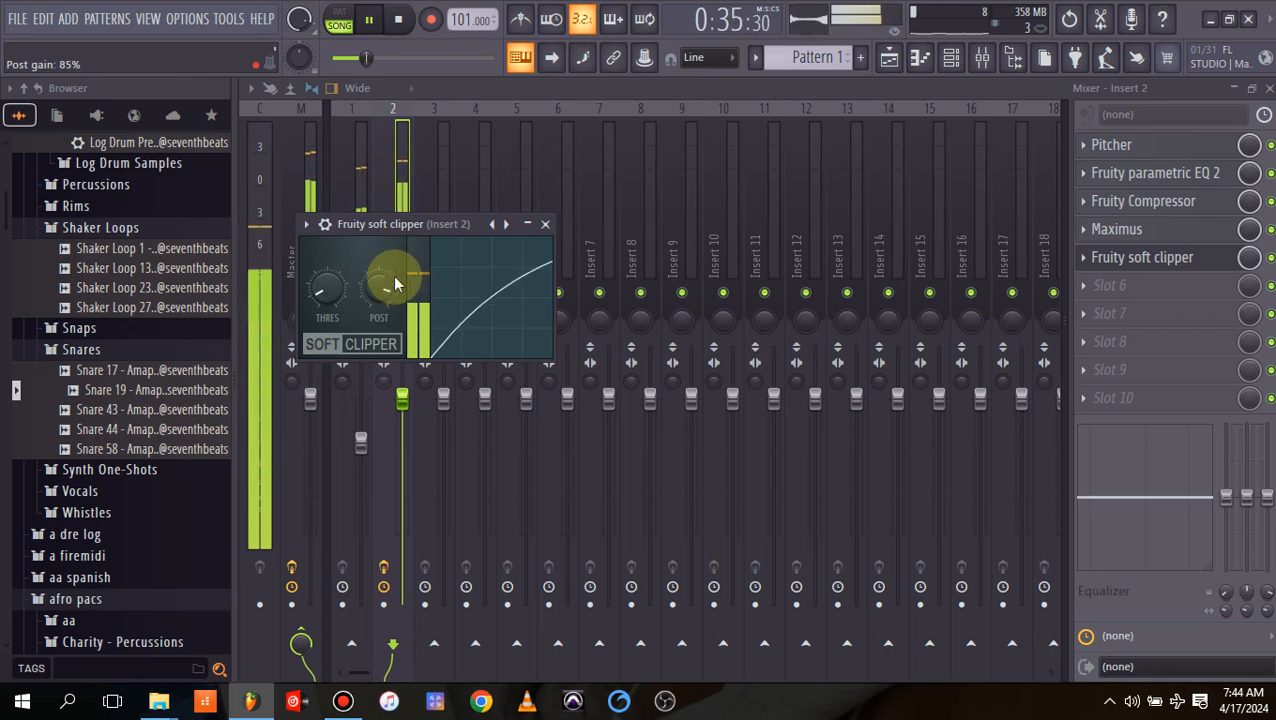
pyautogui.press('space')
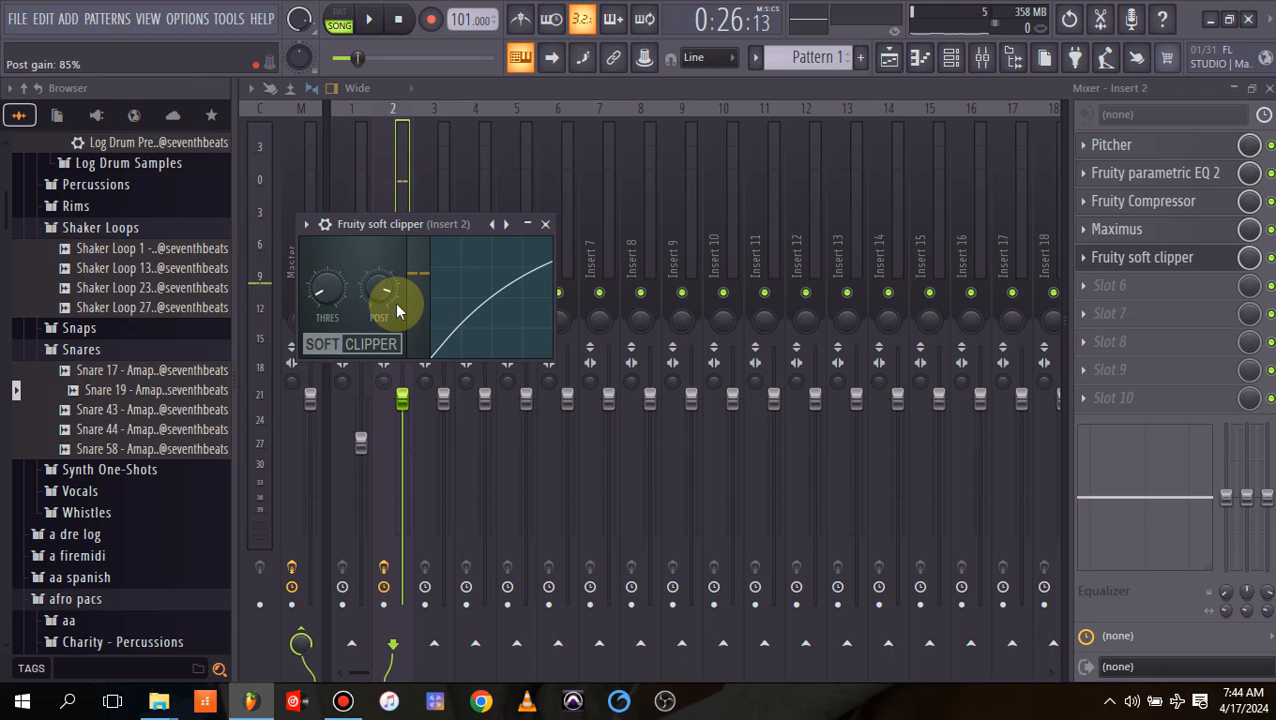
pyautogui.press('space')
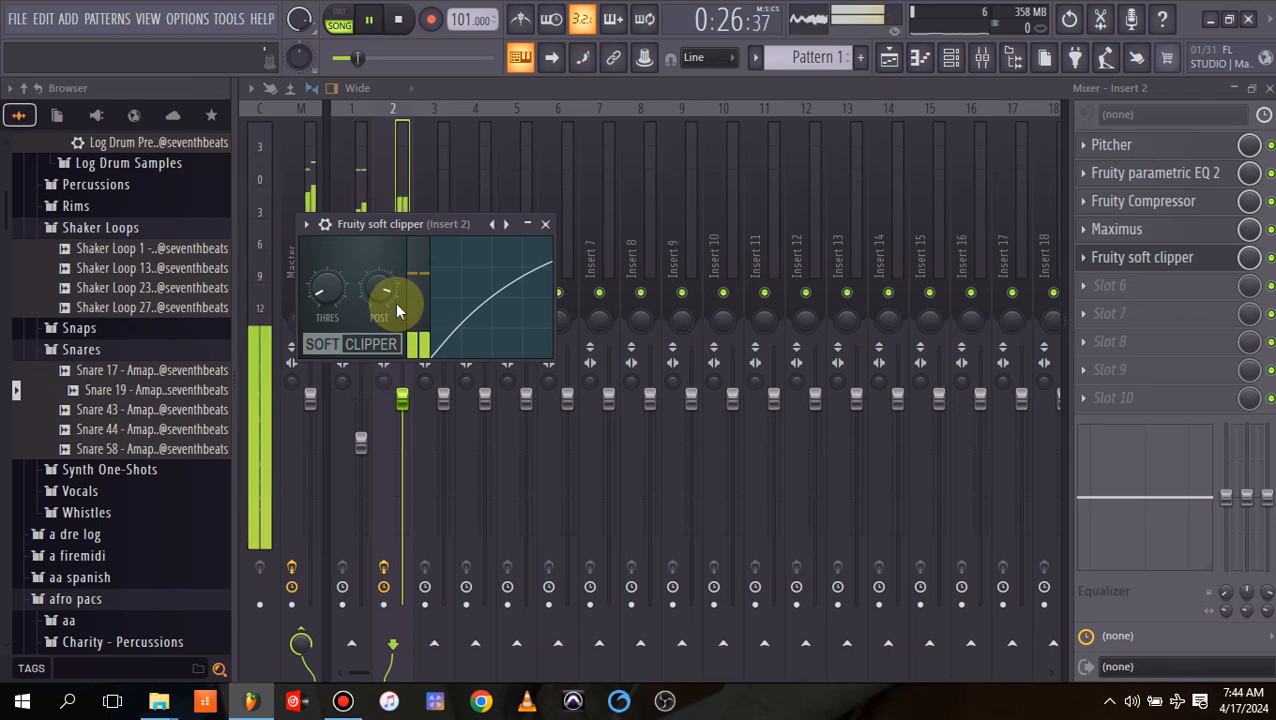
pyautogui.click(546, 225)
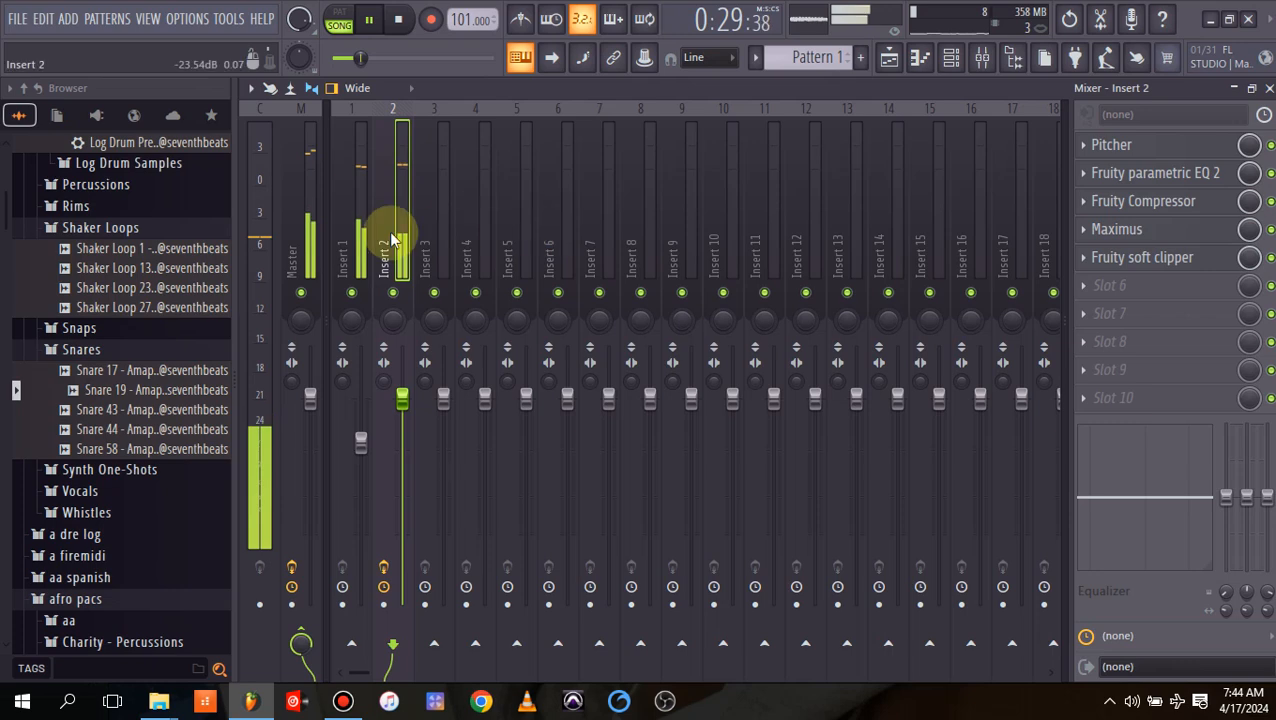
pyautogui.press('space')
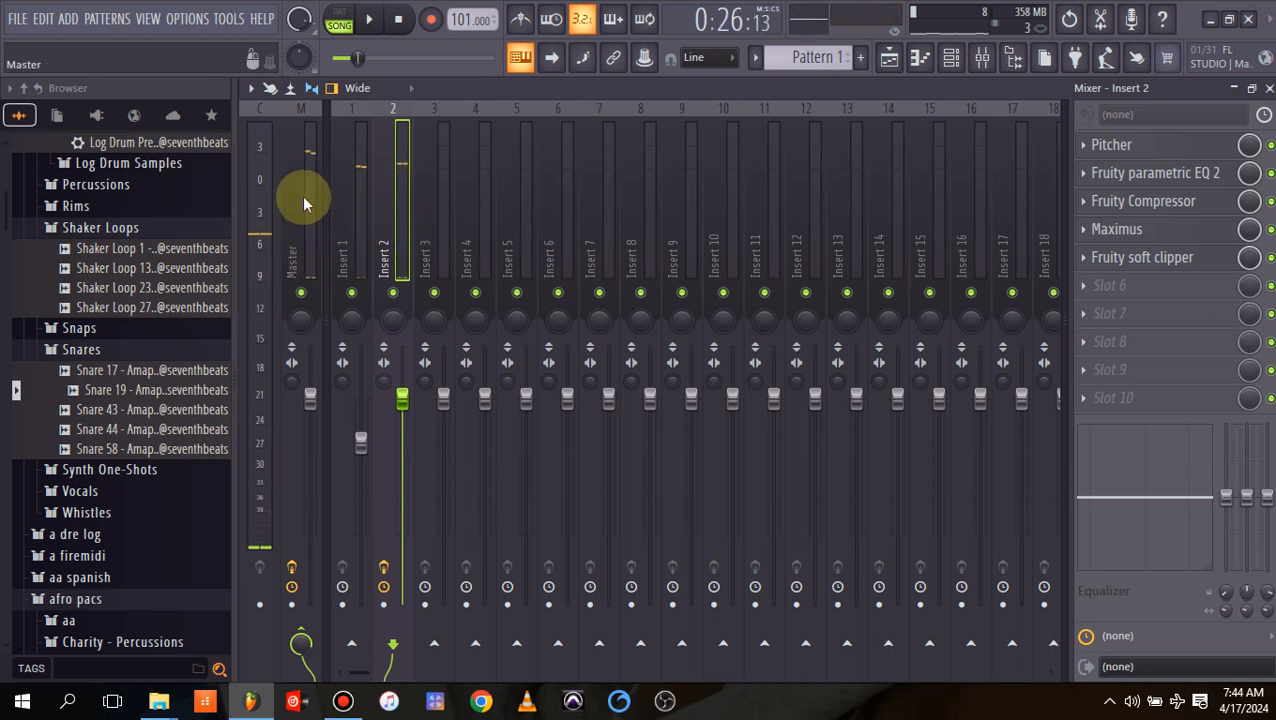
# Lower the Insert 2 volume fader to 97% (-0.7 dB) and audition the vocal level over the verse.
pyautogui.moveTo(402, 398); pyautogui.dragTo(402, 401)
pyautogui.press('space')
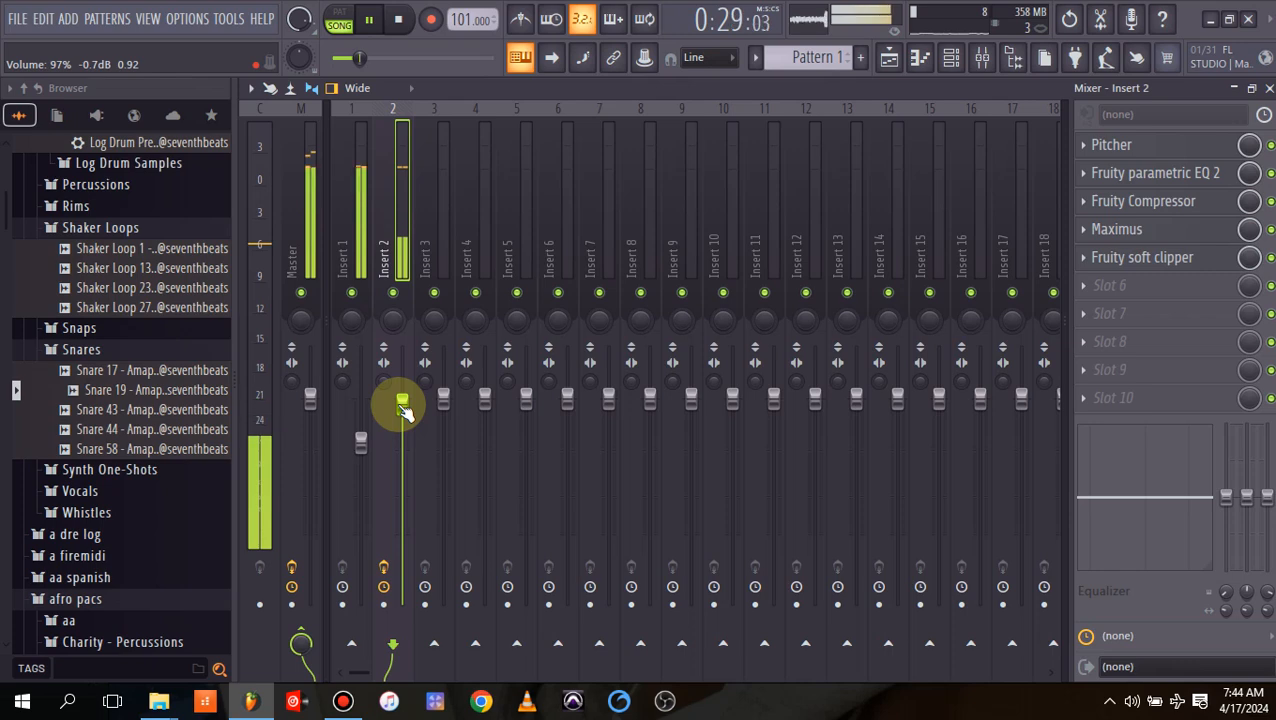
pyautogui.press('space')
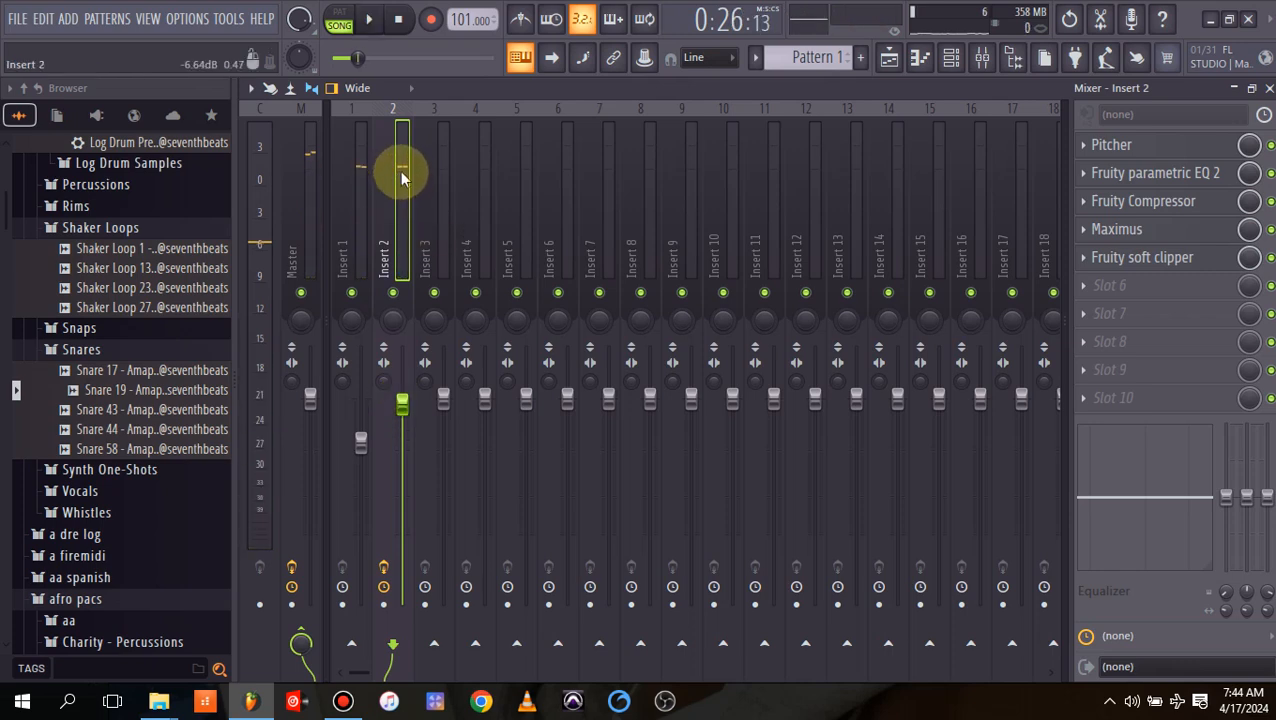
pyautogui.press('space')
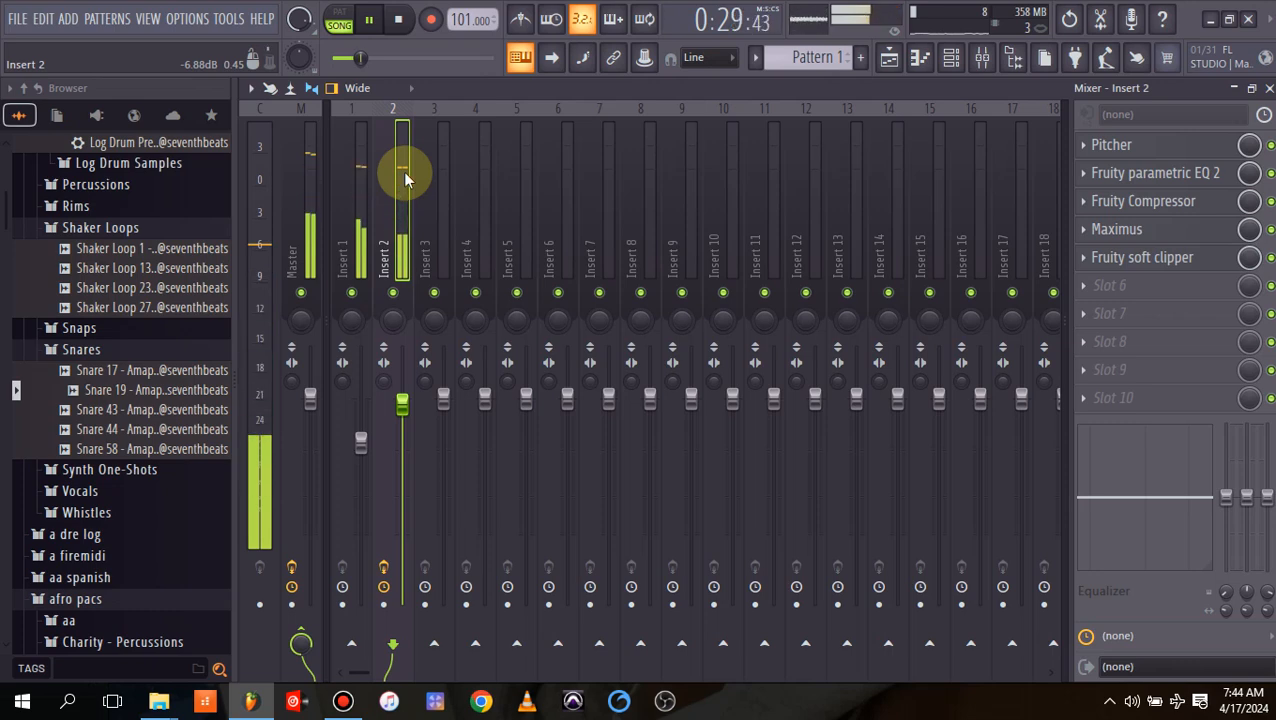
pyautogui.press('space')
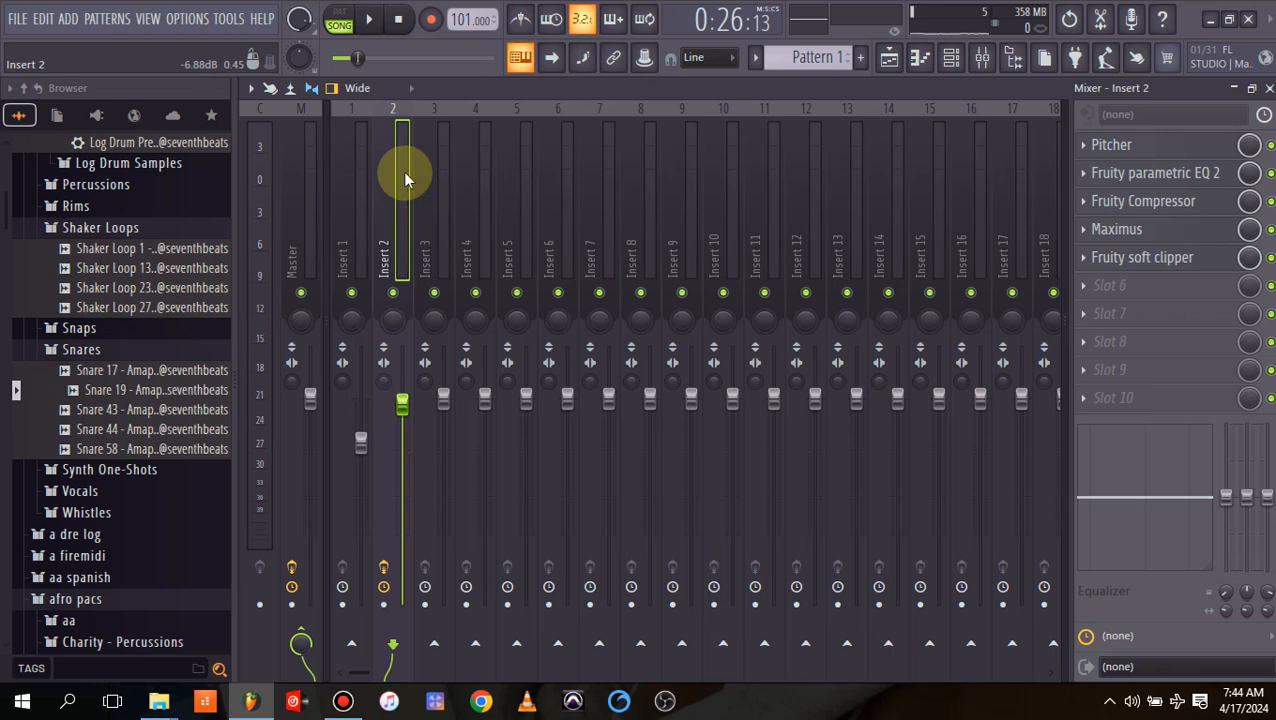
pyautogui.press('space')
pyautogui.press('space')
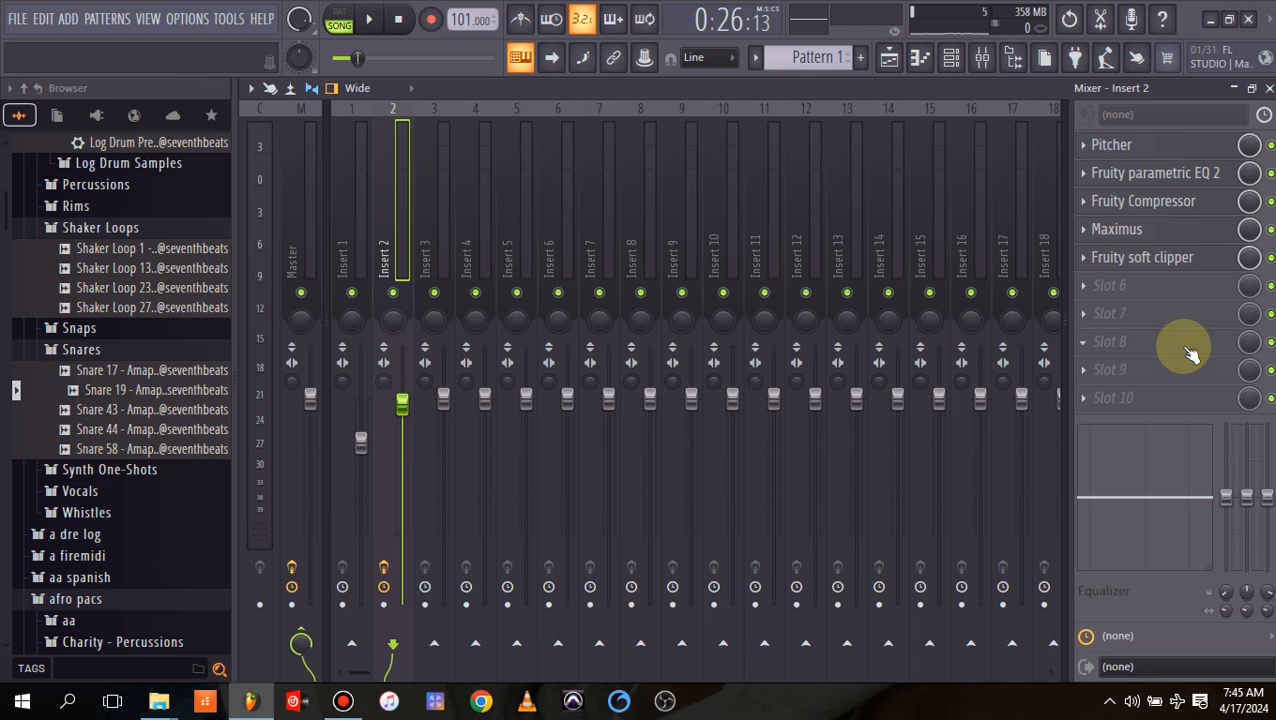
# Load Soundgoodizer into the sixth effect slot of Insert 2 and audition the verse in mode A.
pyautogui.click(1088, 287)
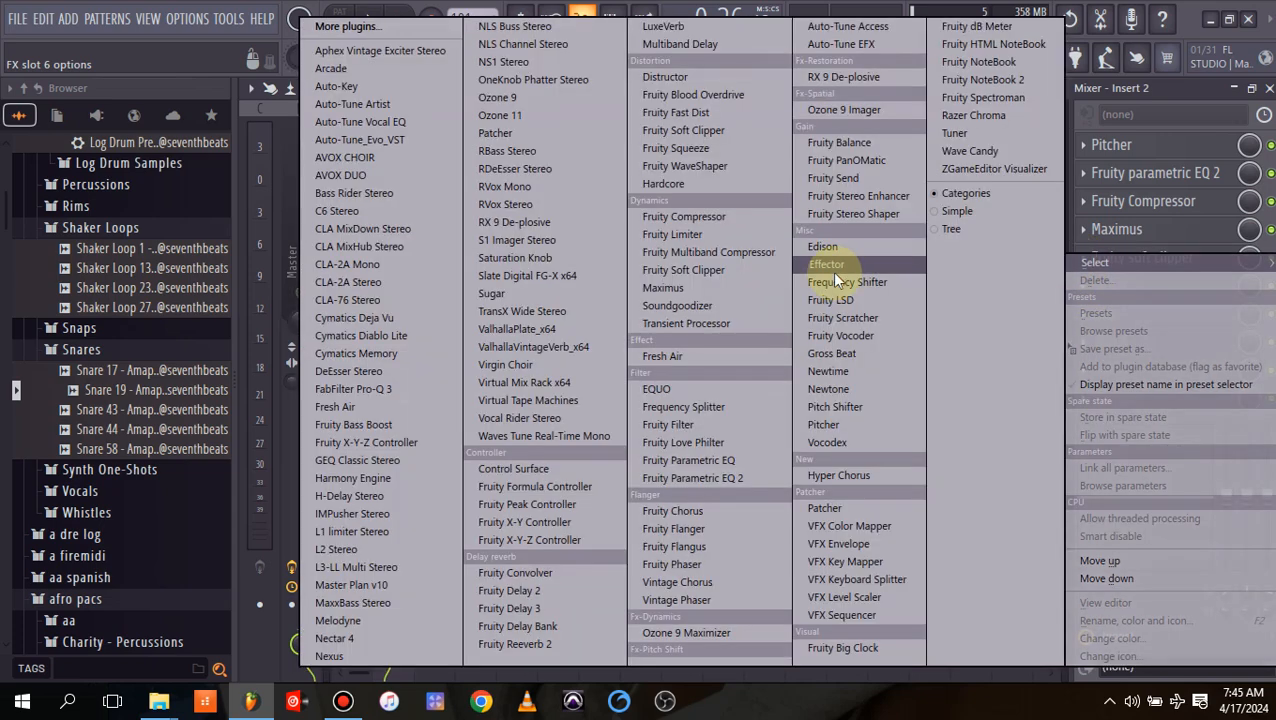
pyautogui.click(694, 305)
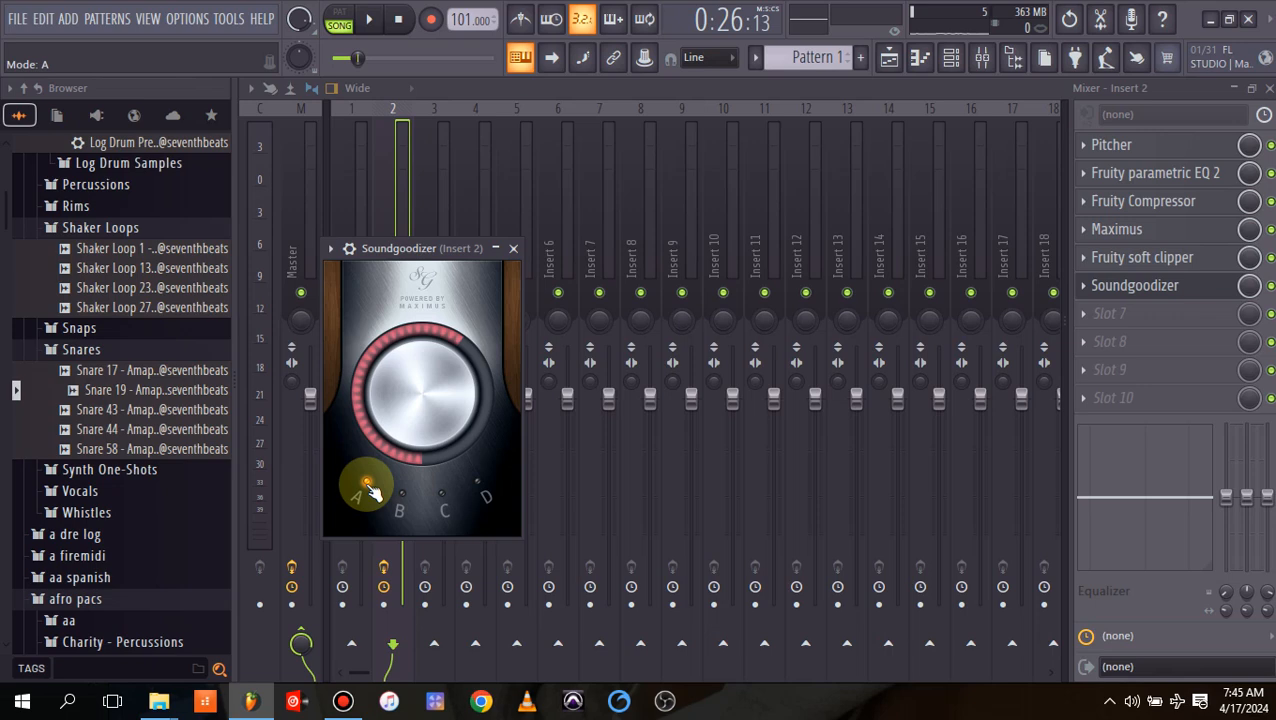
pyautogui.press('space')
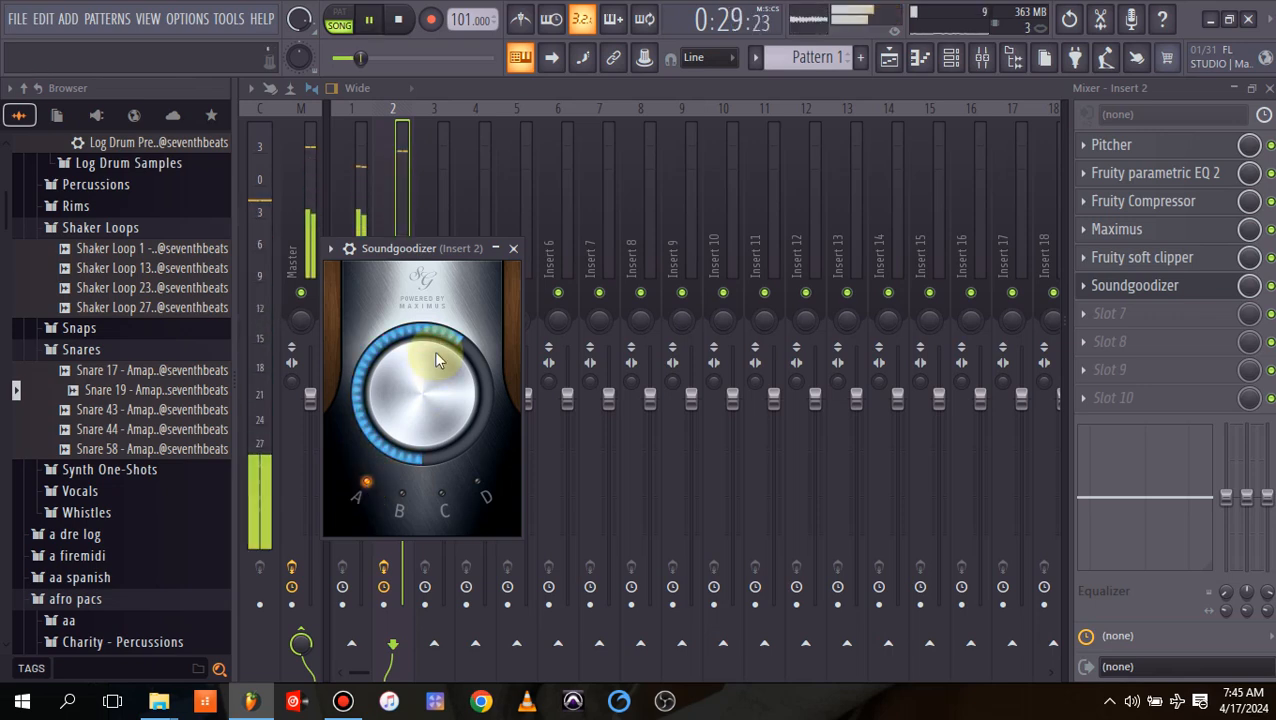
pyautogui.press('space')
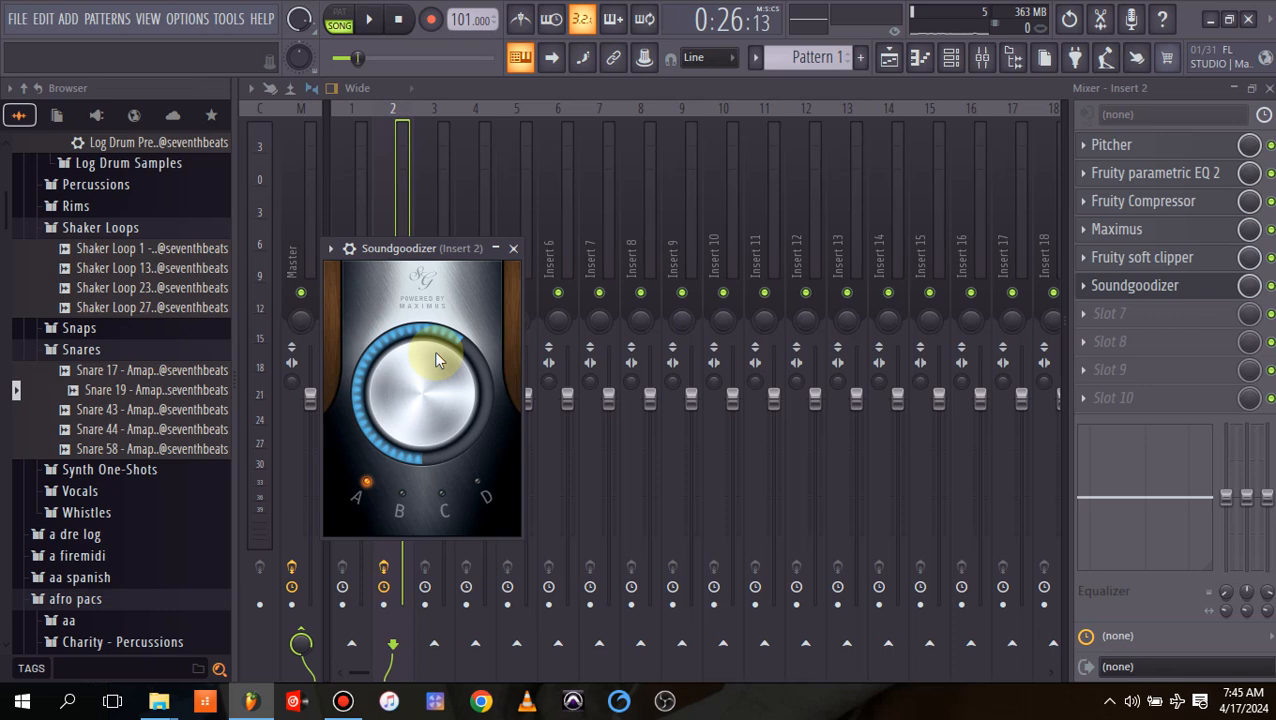
# Turn Soundgoodizer's amount down well below half while the verse plays, and close the plugin.
pyautogui.press('space')
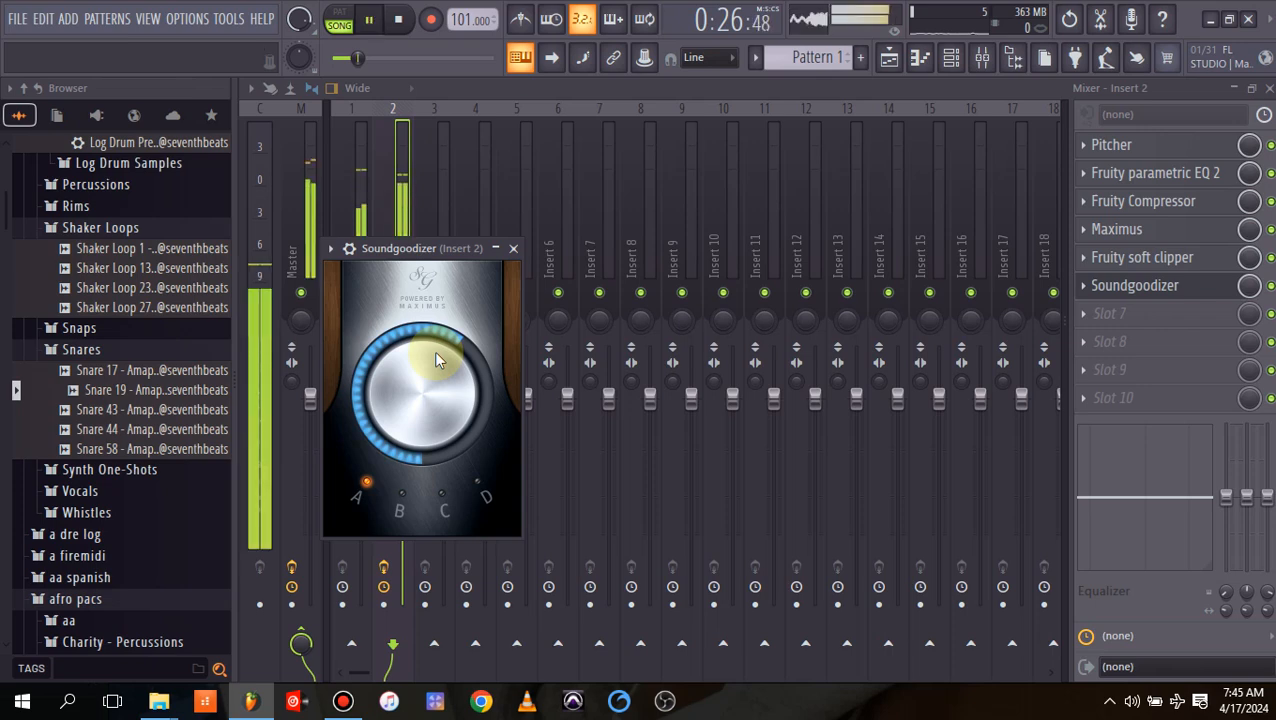
pyautogui.moveTo(423, 345)
pyautogui.mouseDown()
pyautogui.moveTo(423, 446)
pyautogui.moveTo(424, 346)
pyautogui.mouseUp()
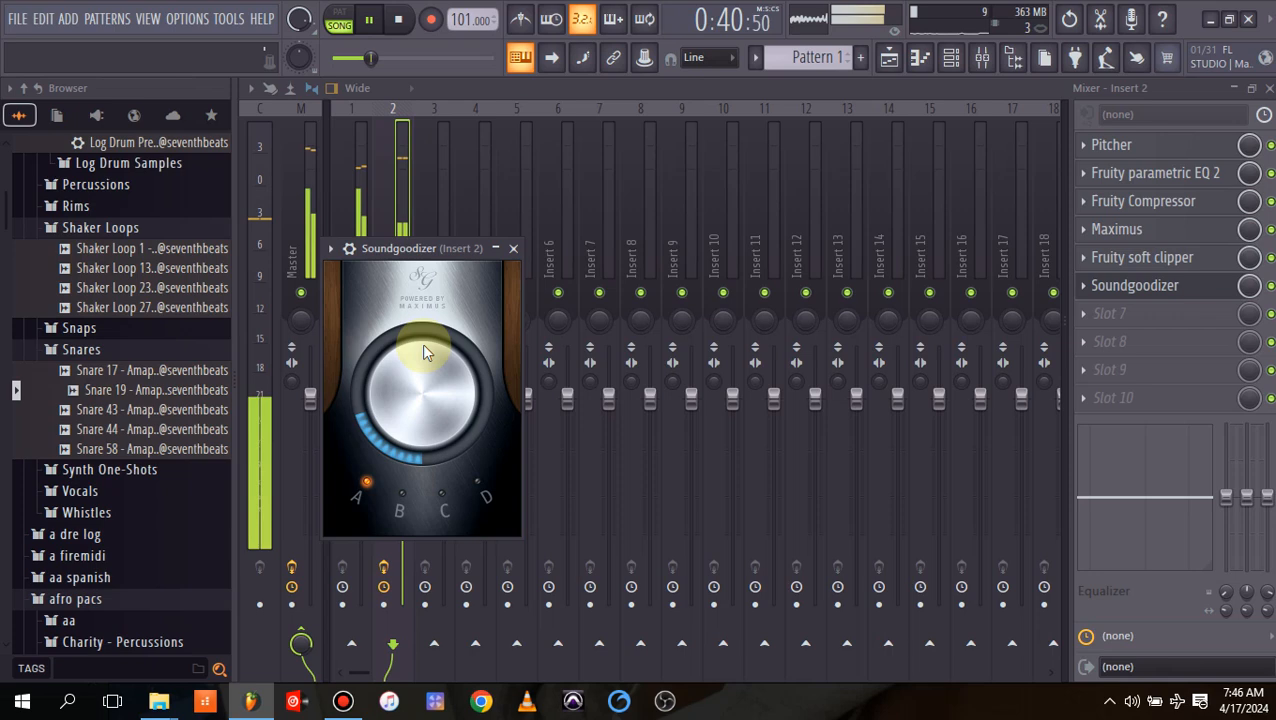
pyautogui.press('space')
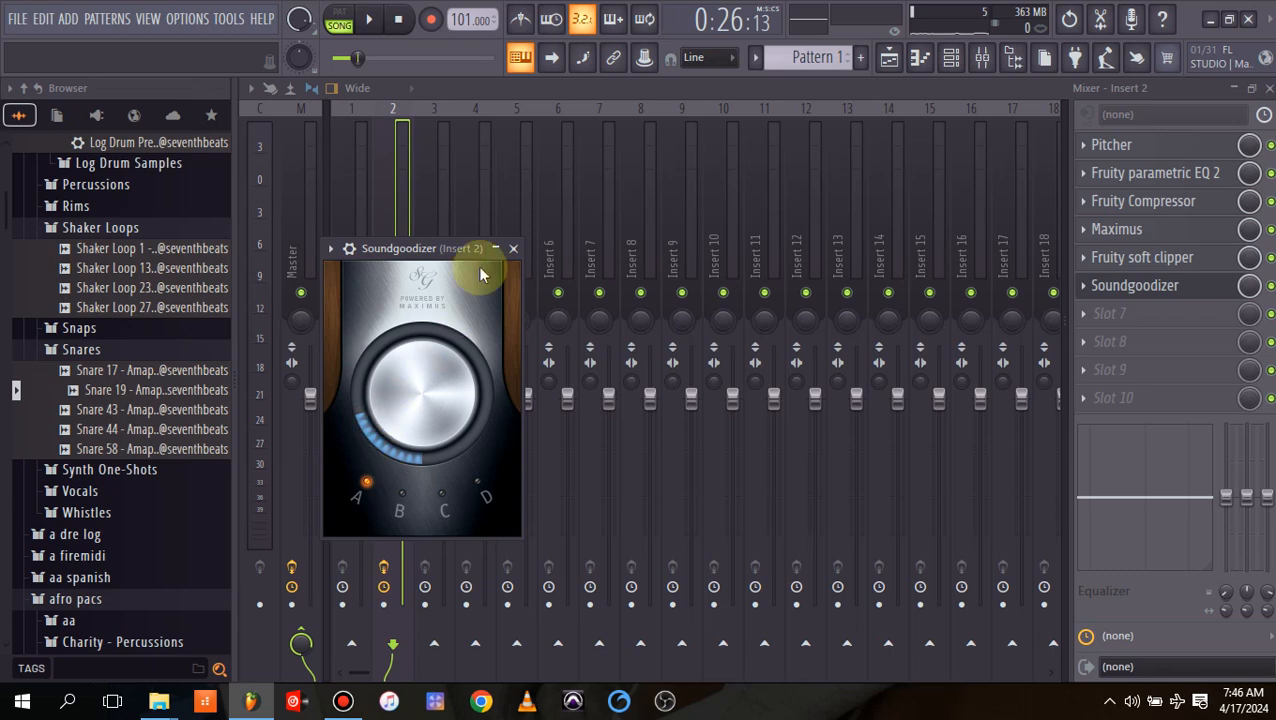
pyautogui.click(512, 249)
# Play the verse briefly and check the vocal level on the Insert 2 meter.
pyautogui.click(408, 404)
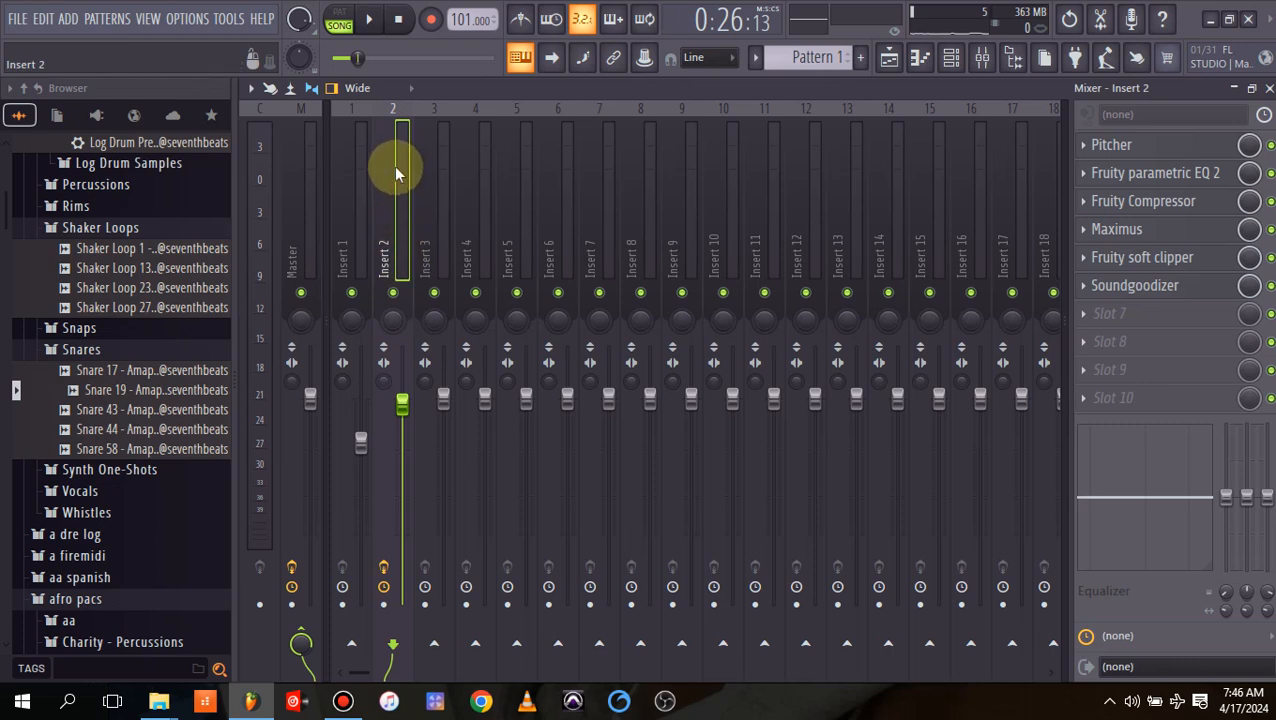
pyautogui.press('space')
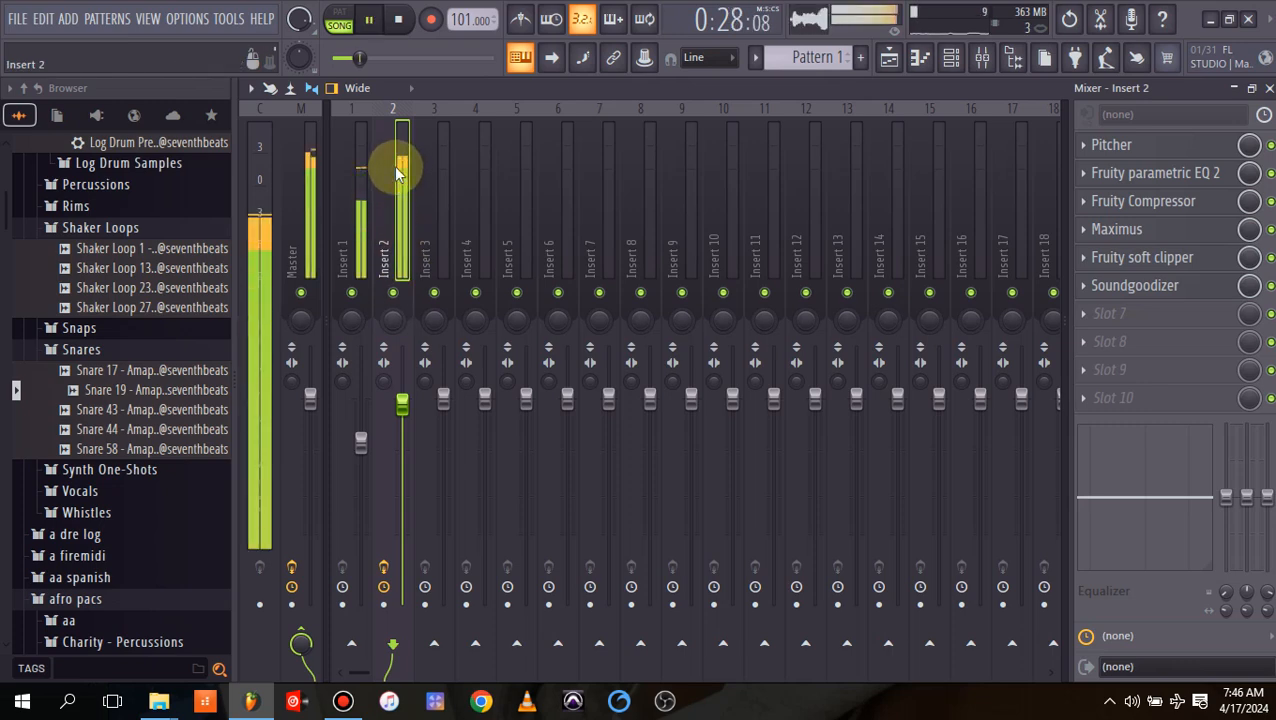
pyautogui.press('space')
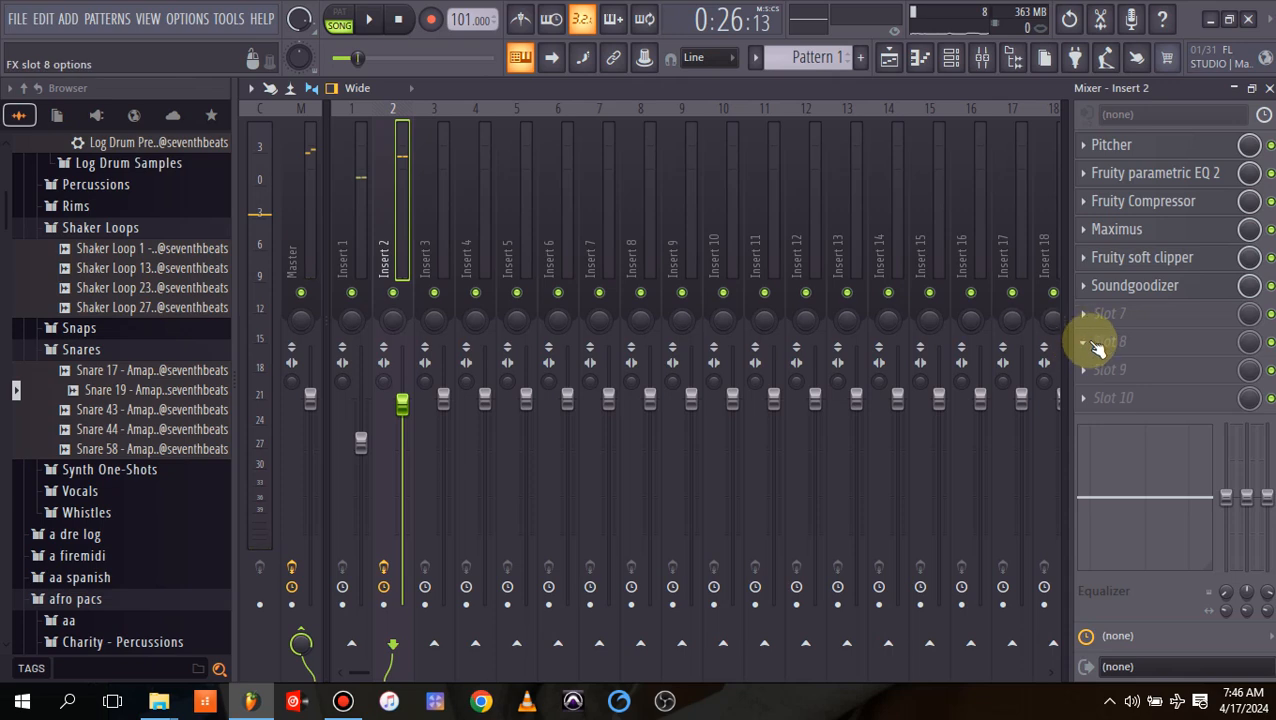
# Load Fruity Limiter into the eighth effect slot of Insert 2 and raise its limiter ceiling.
pyautogui.click(1095, 345)
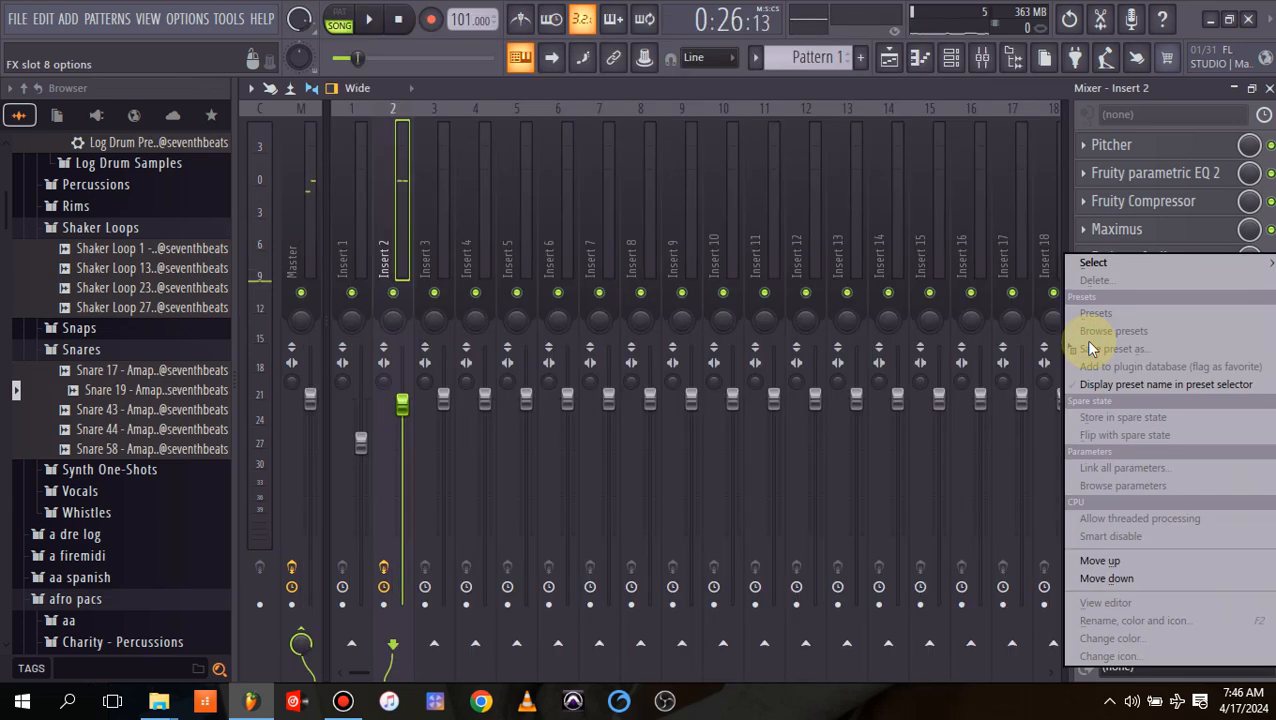
pyautogui.moveTo(1089, 261)
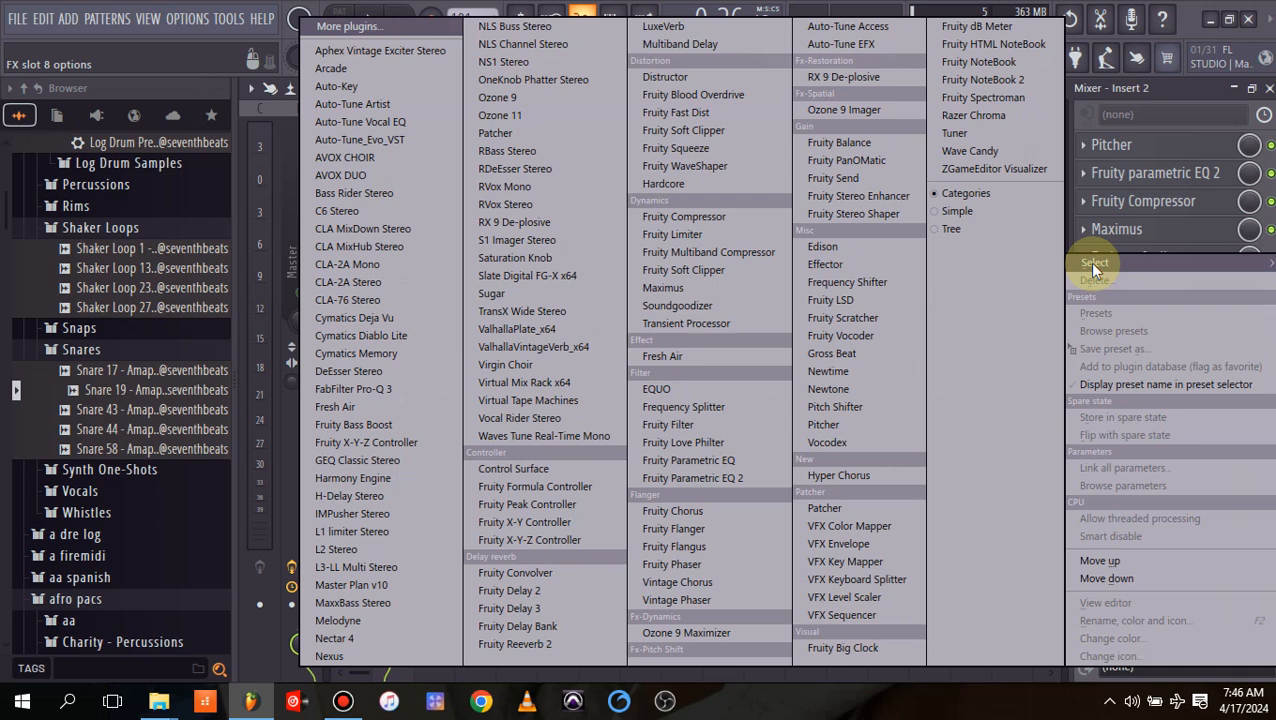
pyautogui.click(667, 232)
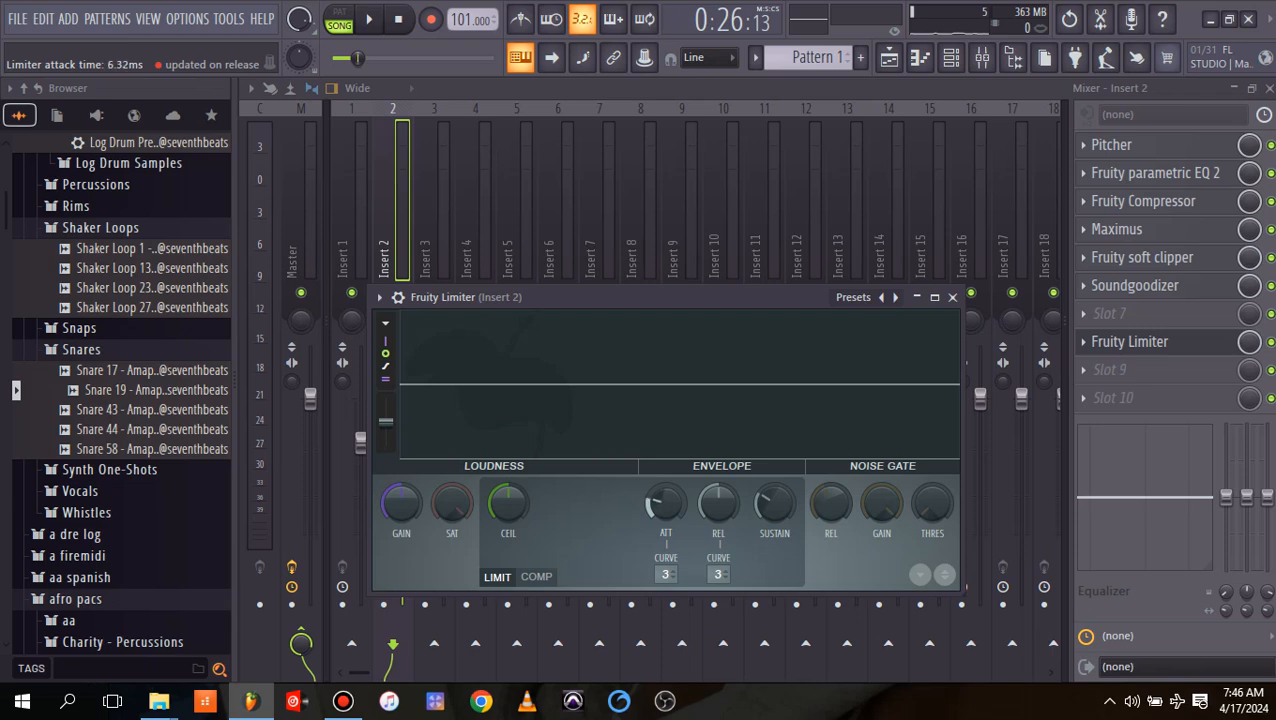
pyautogui.click(713, 510)
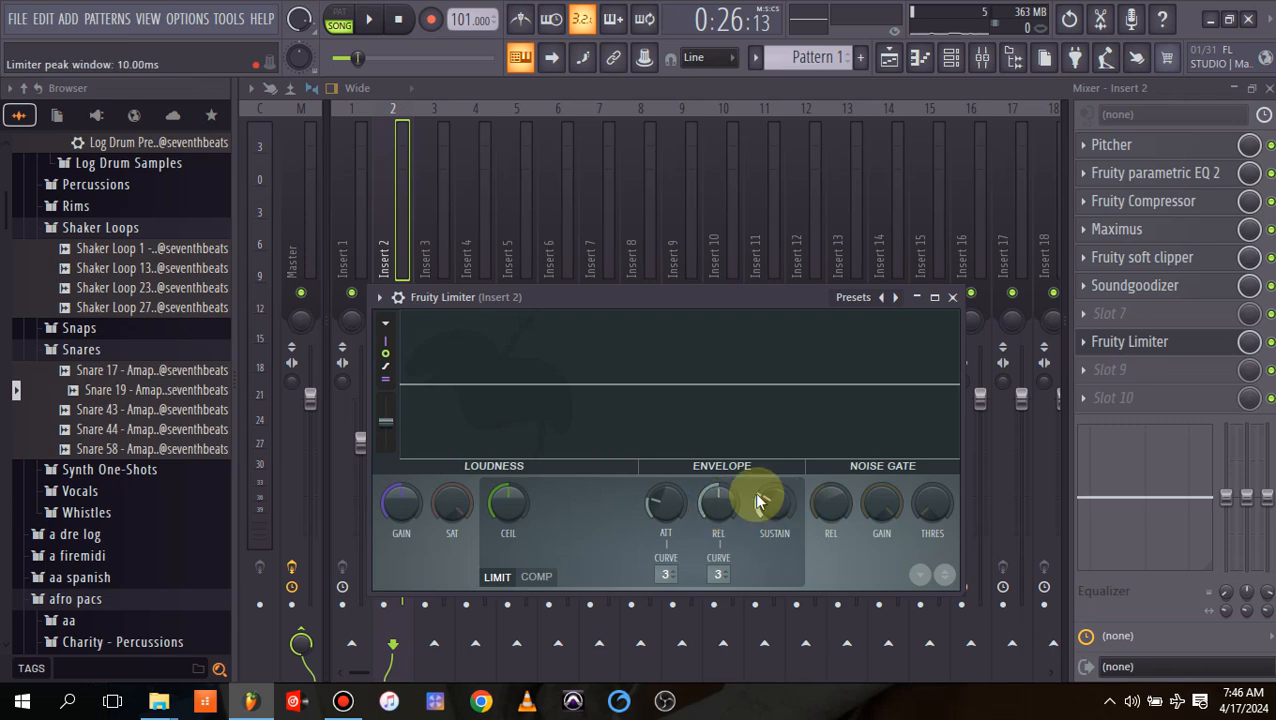
pyautogui.click(516, 508)
pyautogui.moveTo(516, 508); pyautogui.dragTo(516, 450)
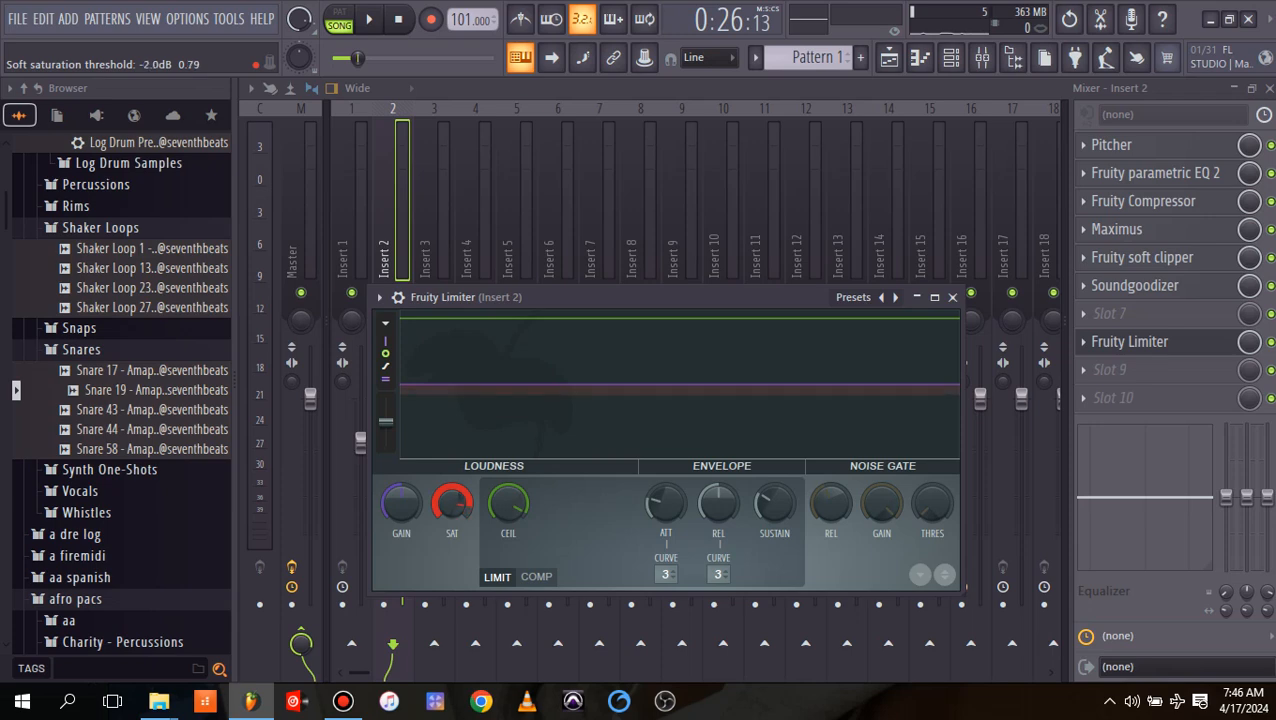
# Lower the limiter's soft saturation threshold to -6.4 dB while auditioning the verse.
pyautogui.press('space')
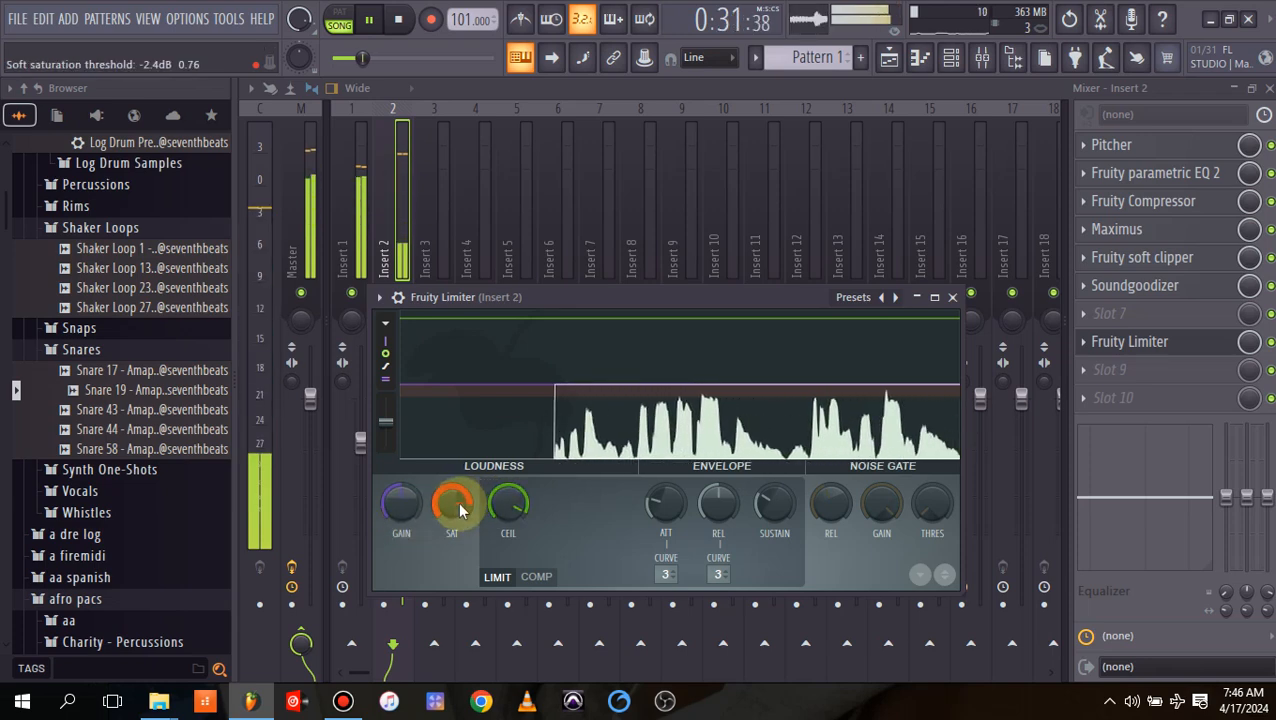
pyautogui.moveTo(451, 503)
pyautogui.mouseDown()
pyautogui.moveTo(451, 545)
pyautogui.moveTo(460, 507)
pyautogui.mouseUp()
pyautogui.press('space')
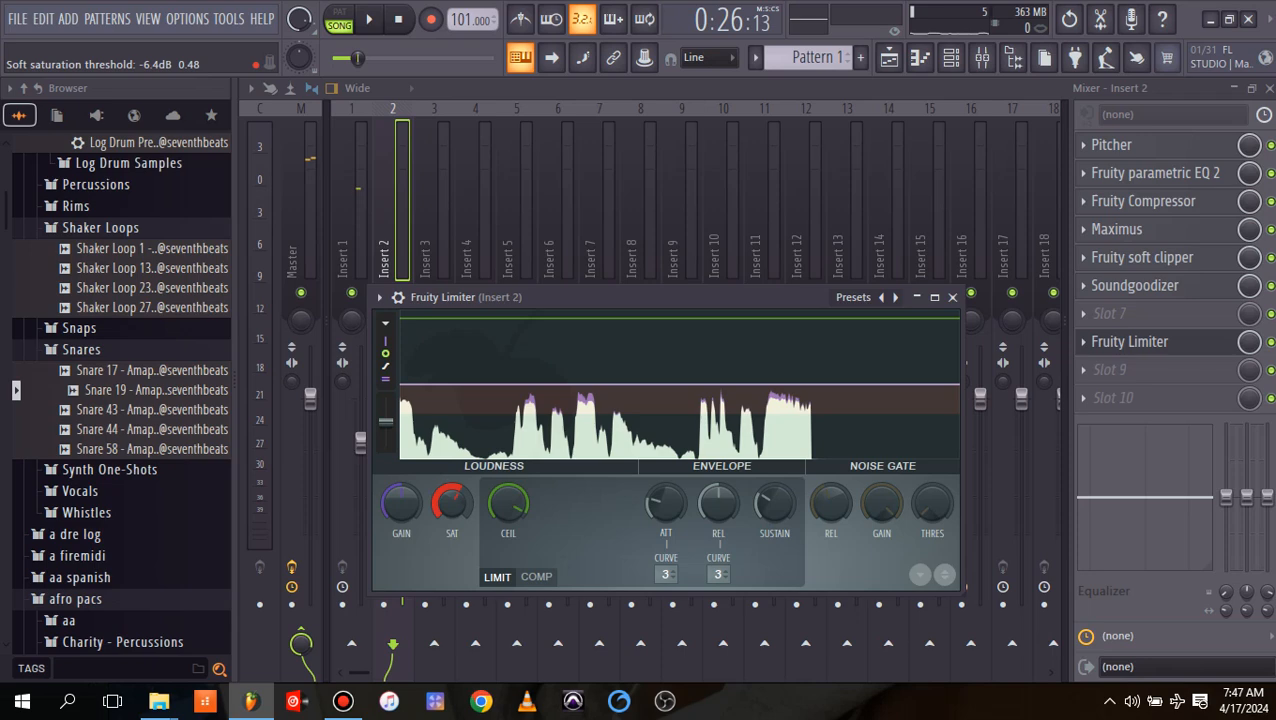
# Bring the limiter's ceiling down to 1.4 dB while auditioning the verse.
pyautogui.moveTo(508, 503); pyautogui.dragTo(508, 533)
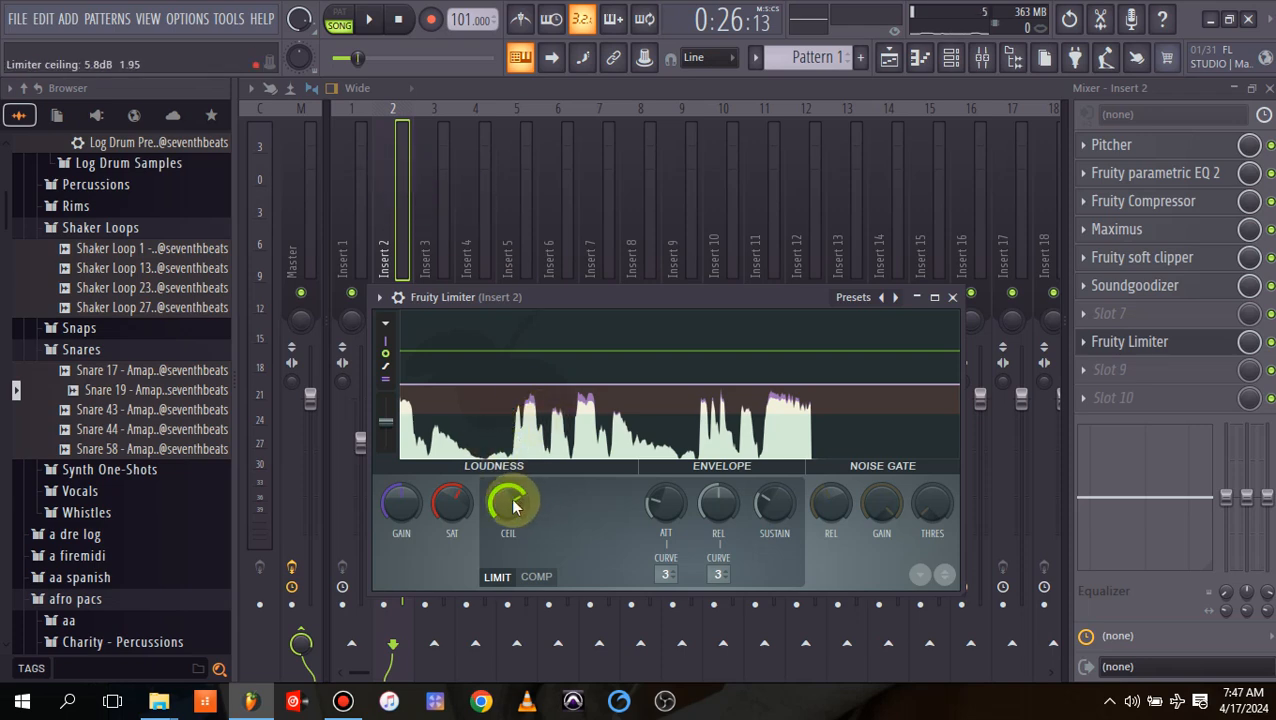
pyautogui.press('space')
pyautogui.moveTo(503, 503); pyautogui.dragTo(503, 543)
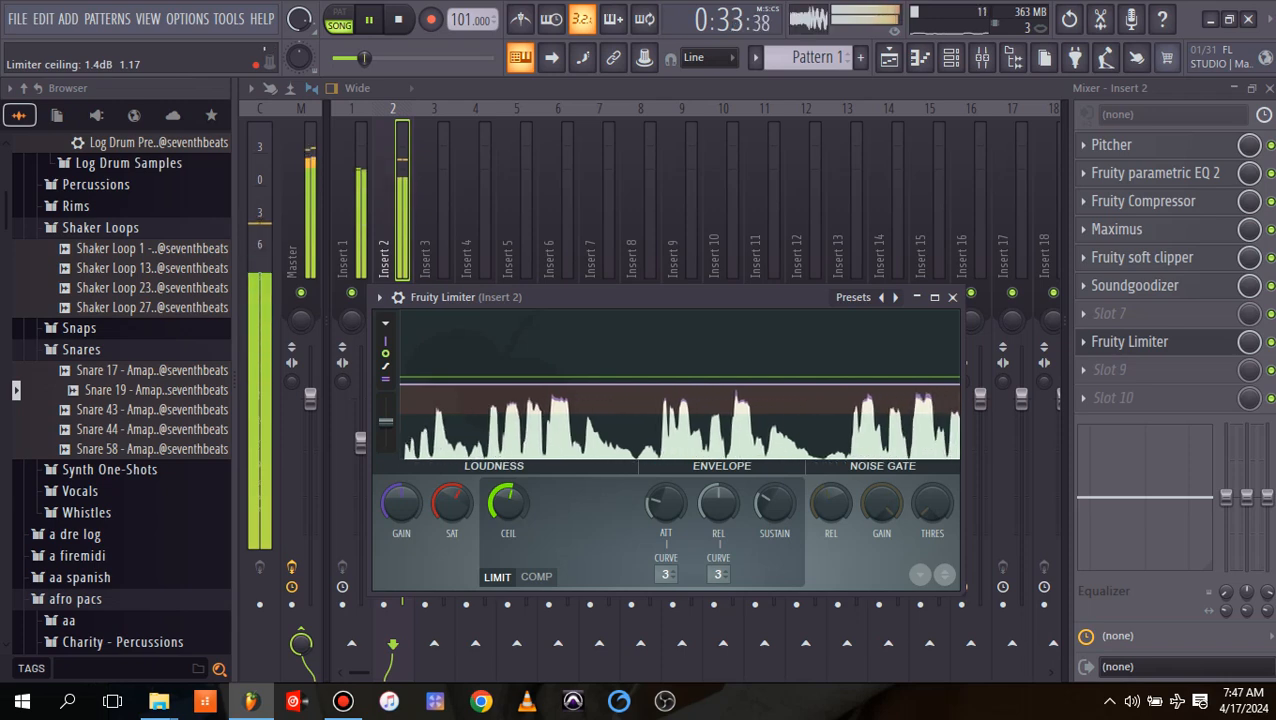
pyautogui.press('space')
# Lower the gain of the Insert 2 limiter slightly while auditioning the verse, and close the plugin window.
pyautogui.moveTo(397, 504); pyautogui.dragTo(398, 510)
pyautogui.press('space')
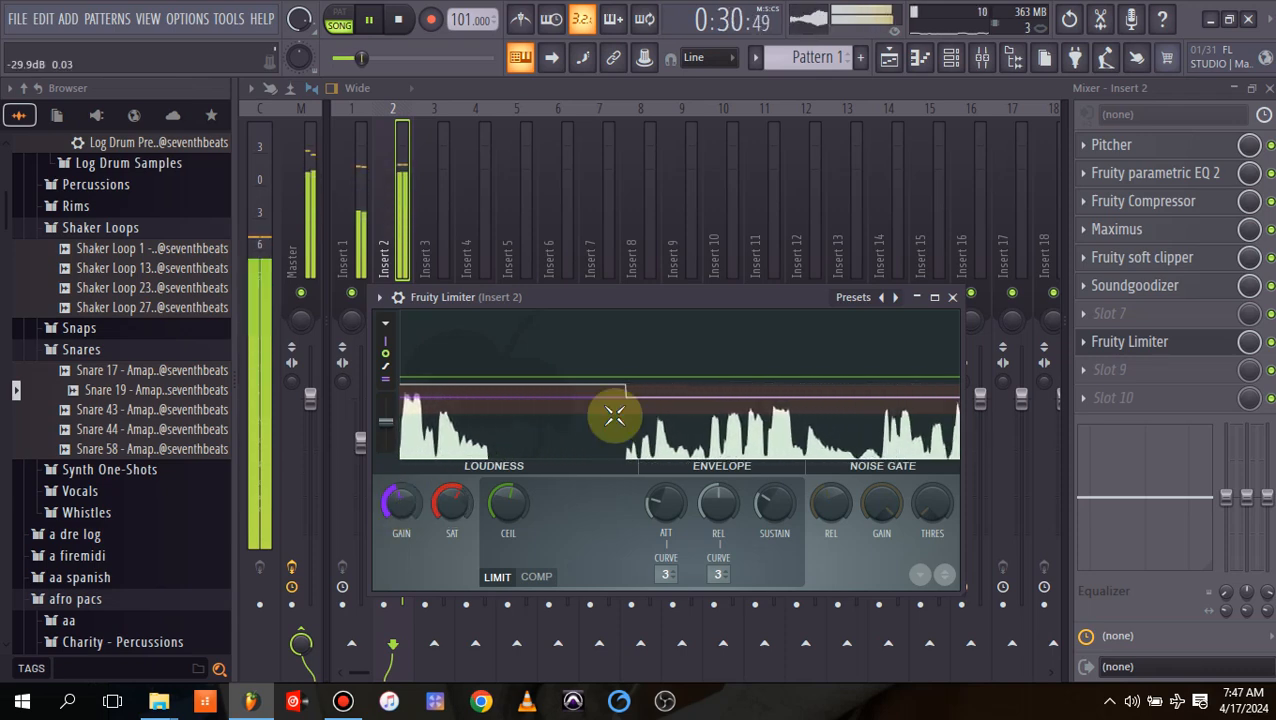
pyautogui.click(952, 298)
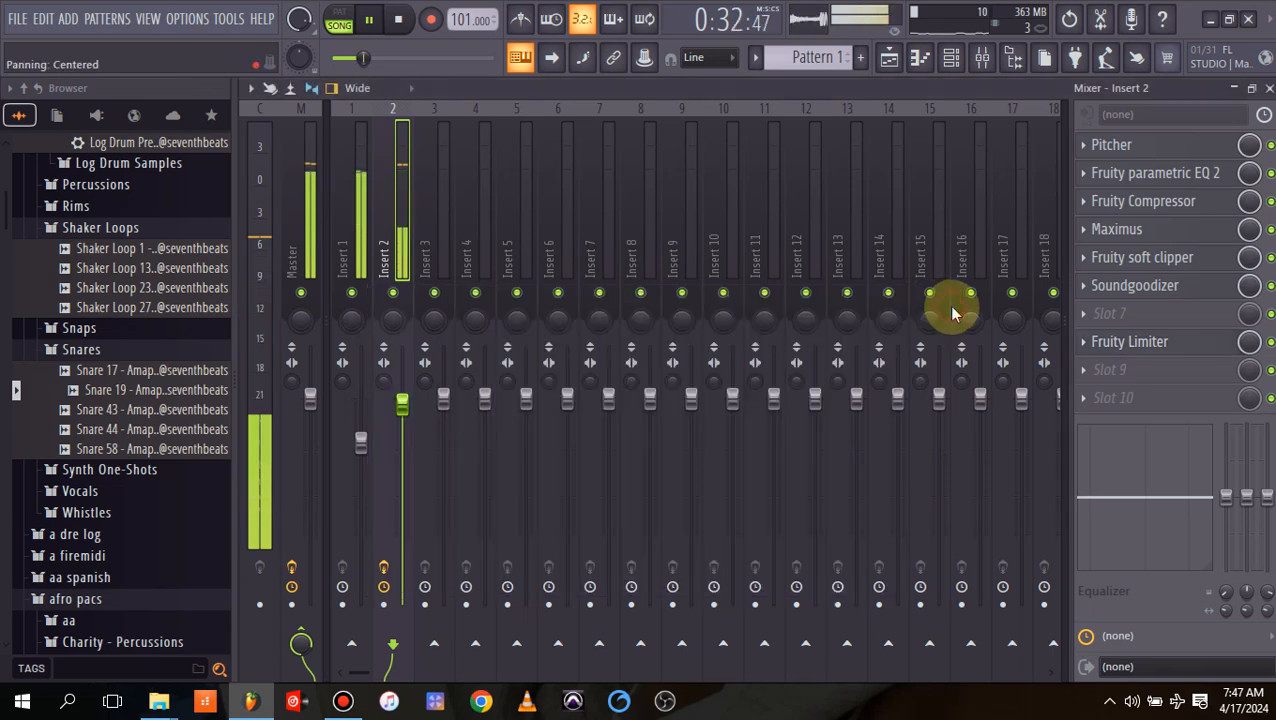
# Replay the verse to check the limited vocal level on the Insert 2 meter.
pyautogui.press('space')
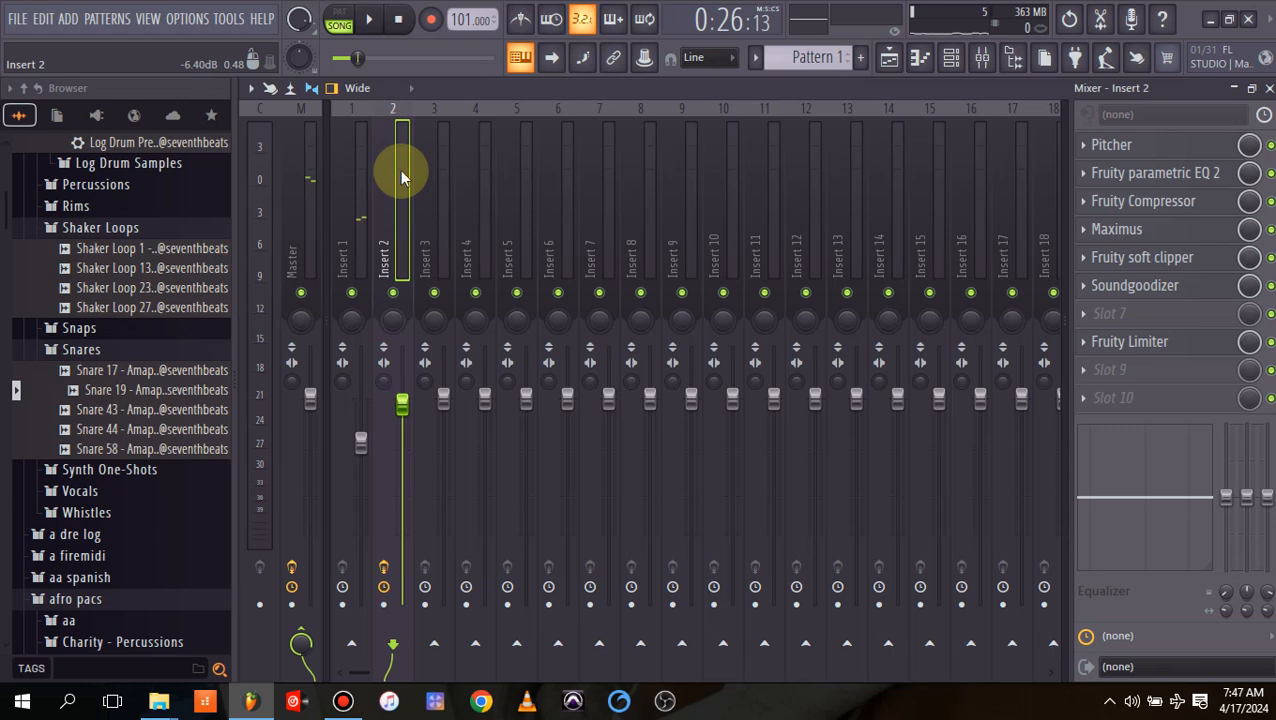
pyautogui.press('space')
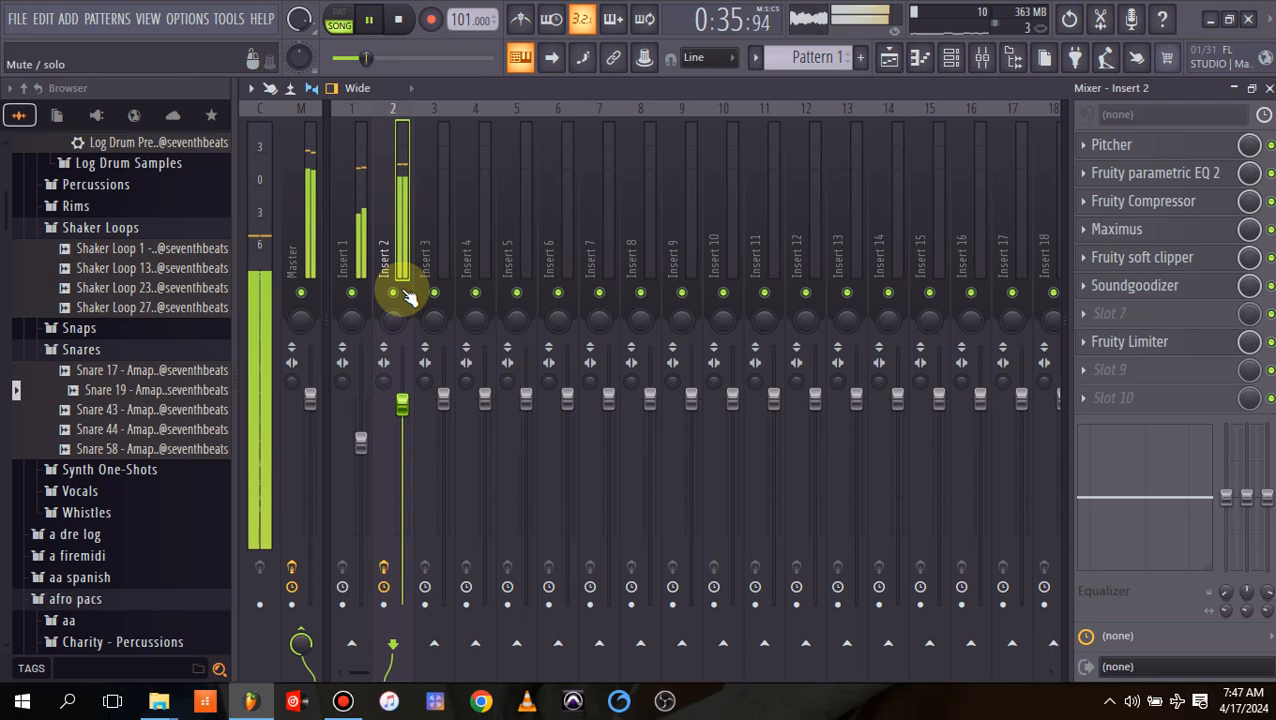
pyautogui.press('space')
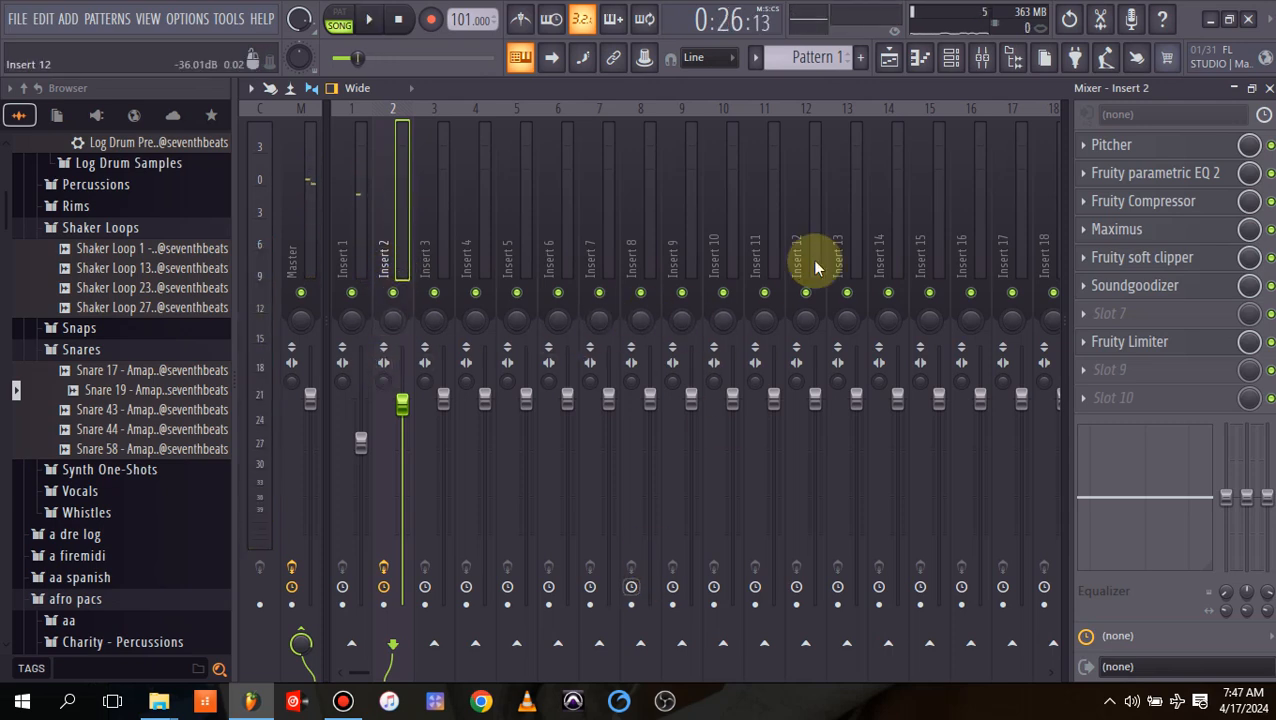
# Rename mixer Insert 10 as rev.
pyautogui.click(733, 219)
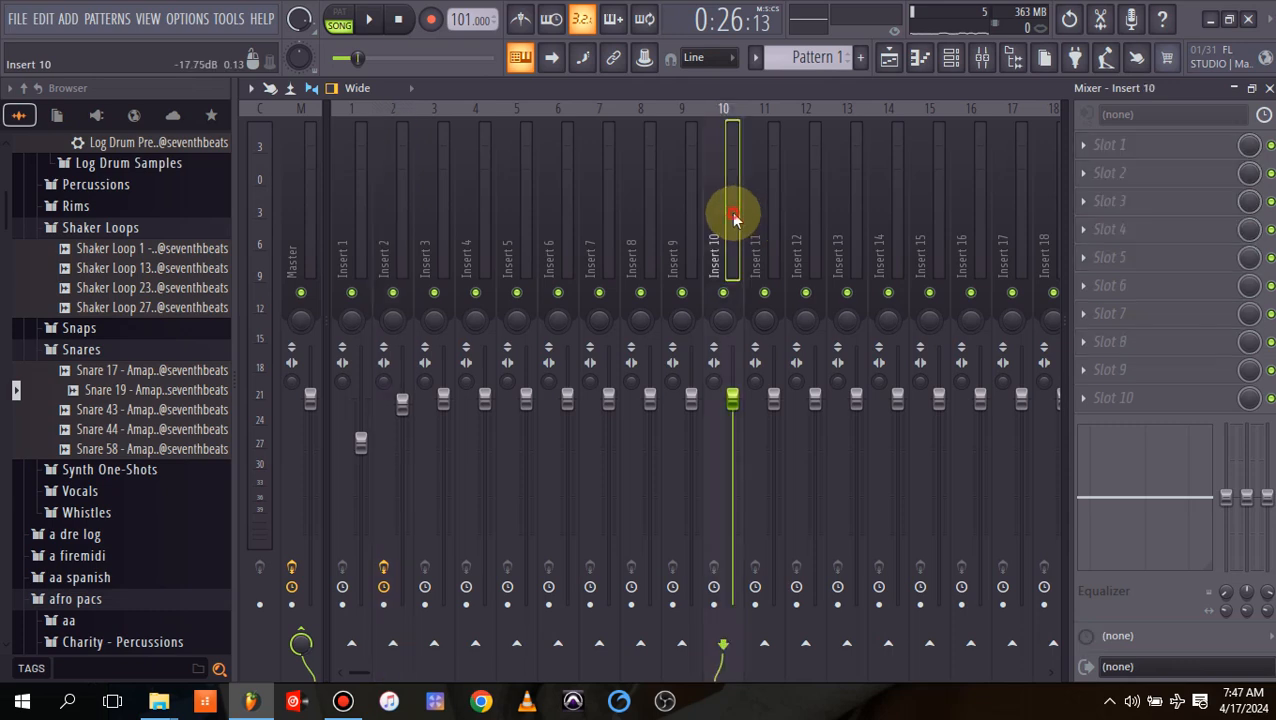
pyautogui.rightClick(733, 219)
pyautogui.click(780, 127)
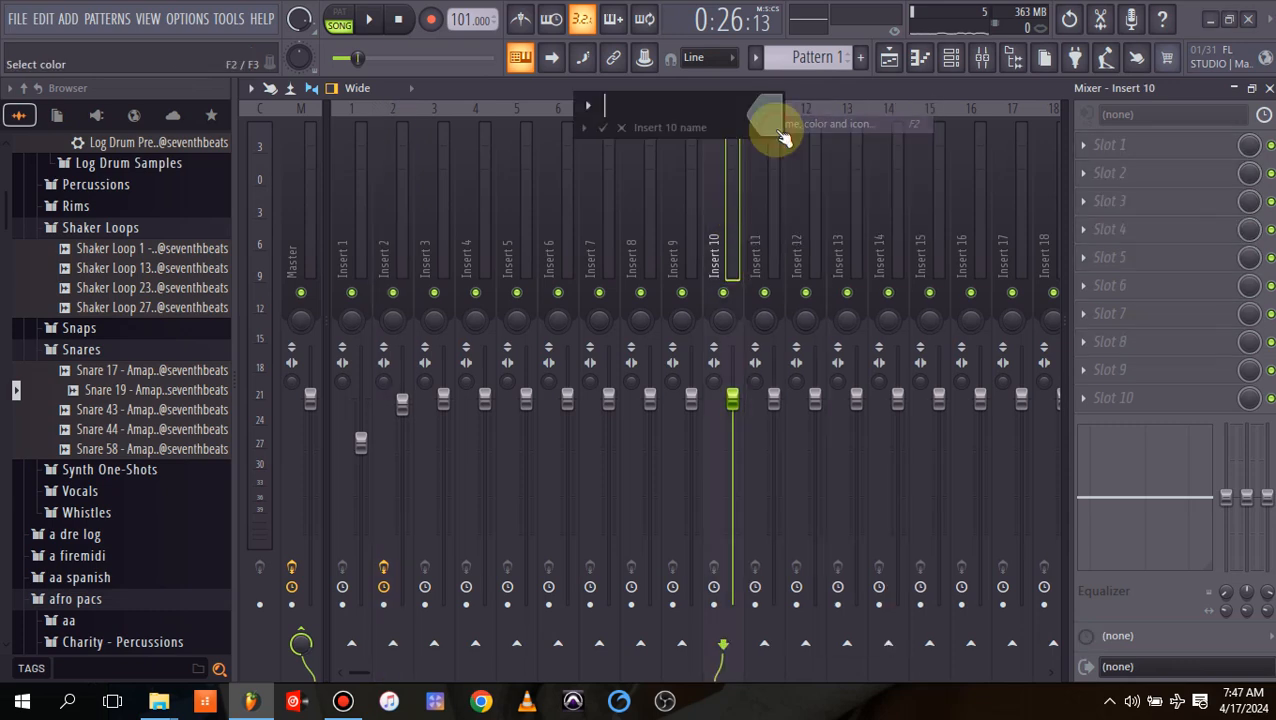
pyautogui.press('Return')
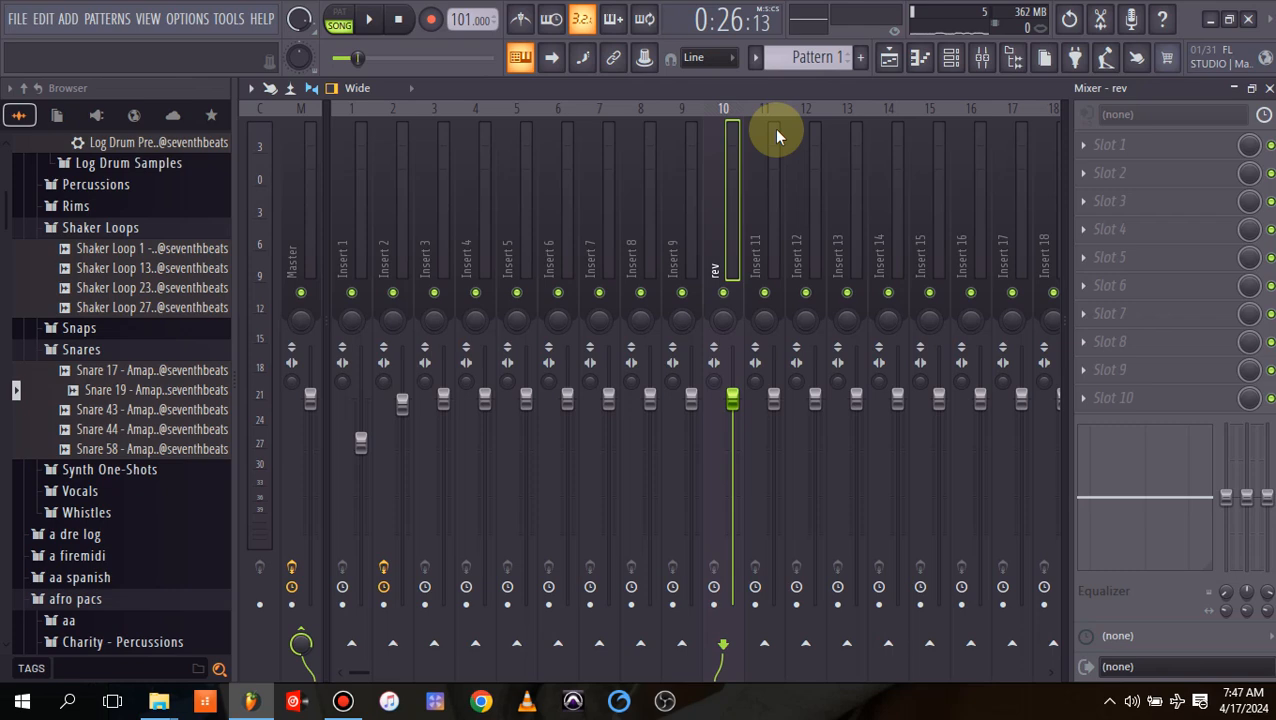
# Load Fruity Reeverb 2 into the fourth effect slot of the rev track and apply its Large Hall preset.
pyautogui.click(1110, 227)
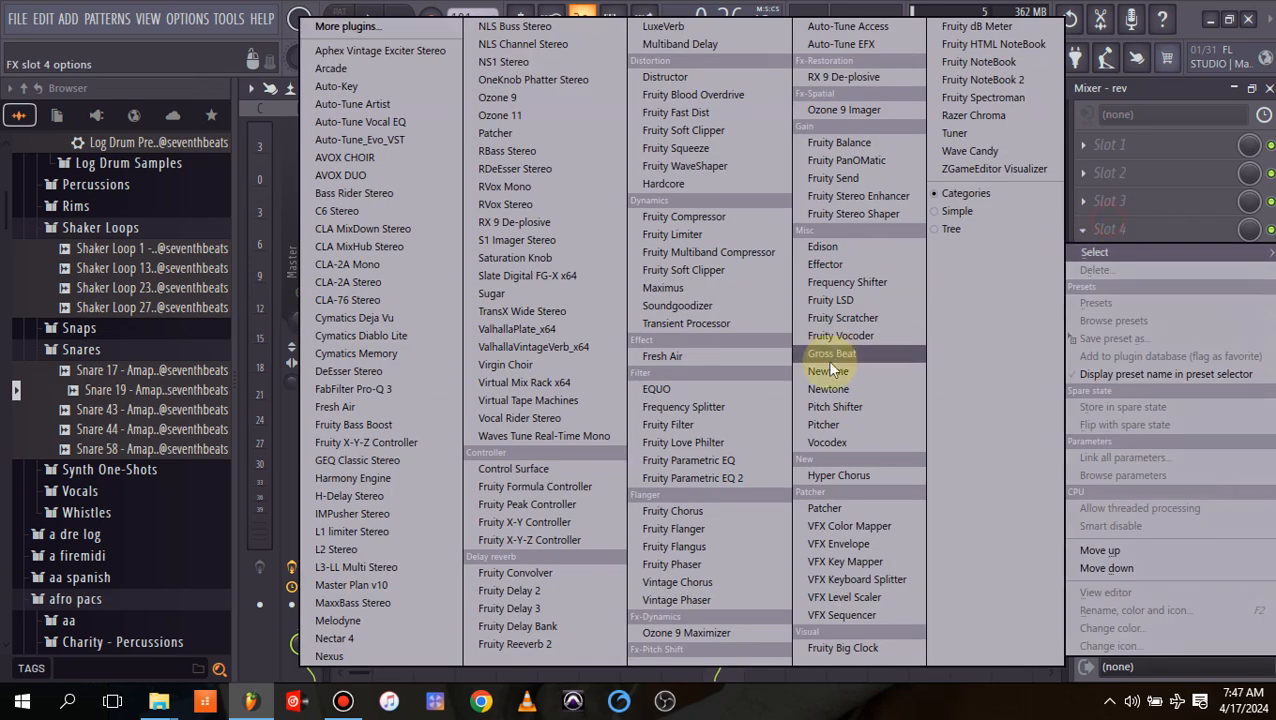
pyautogui.click(540, 644)
pyautogui.click(283, 200)
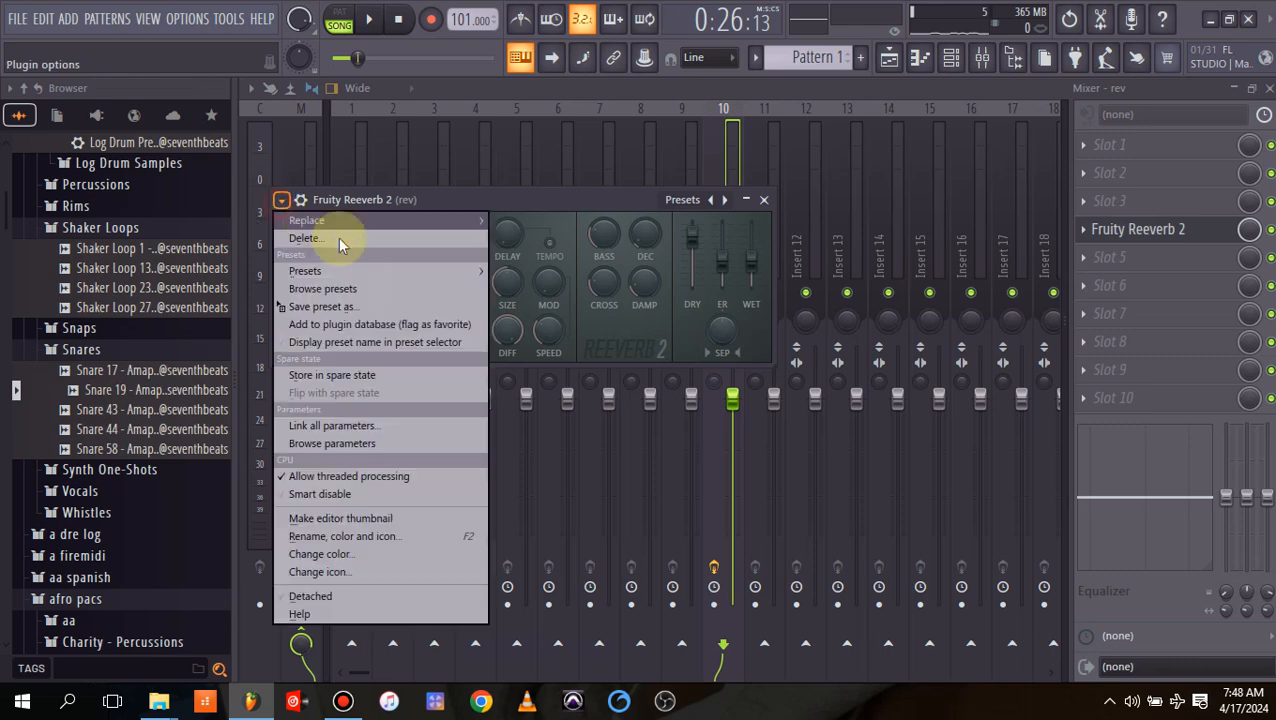
pyautogui.moveTo(420, 273)
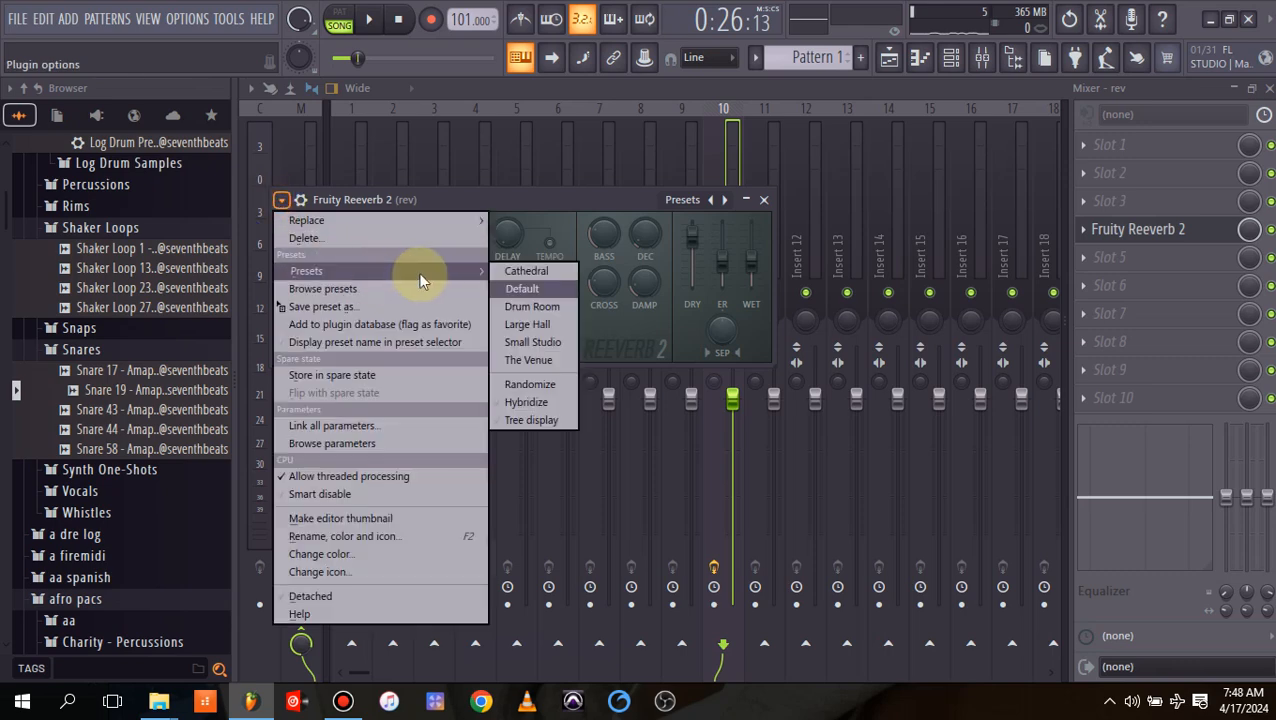
pyautogui.click(547, 324)
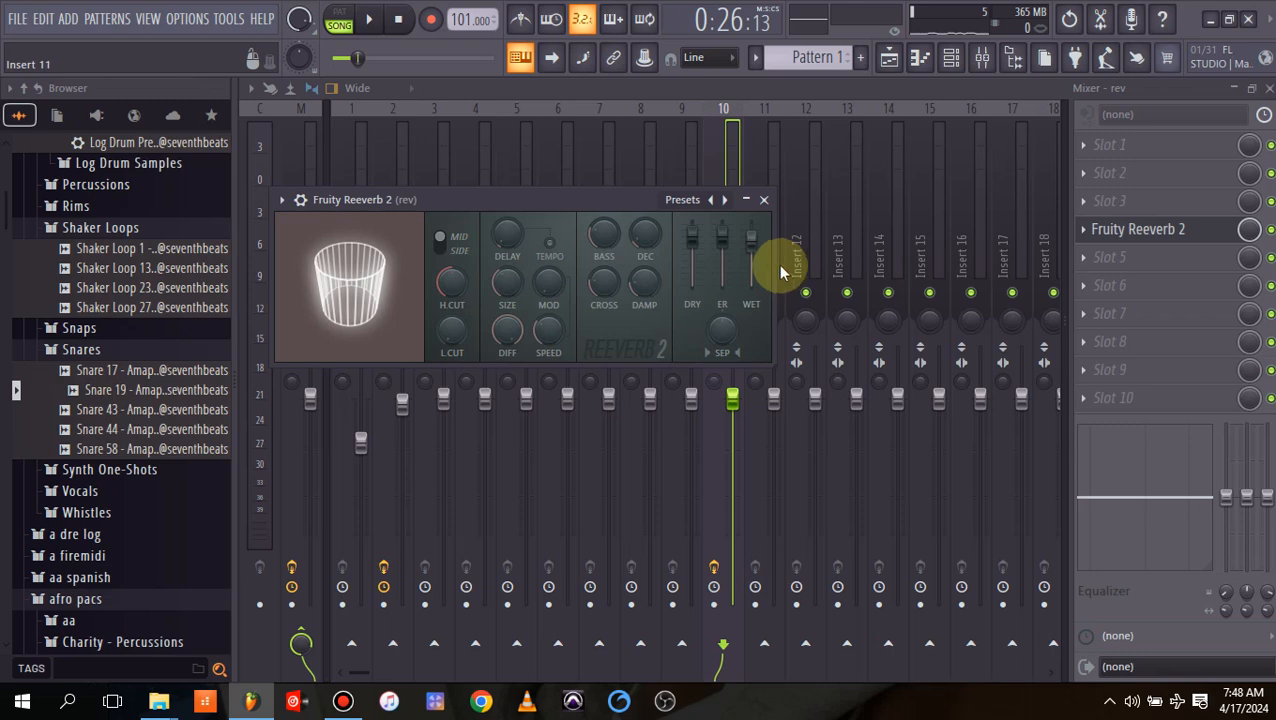
# Reduce the wet level of the reverb, start a brief playback and close the plugin window.
pyautogui.moveTo(750, 246); pyautogui.dragTo(751, 259)
pyautogui.press('space')
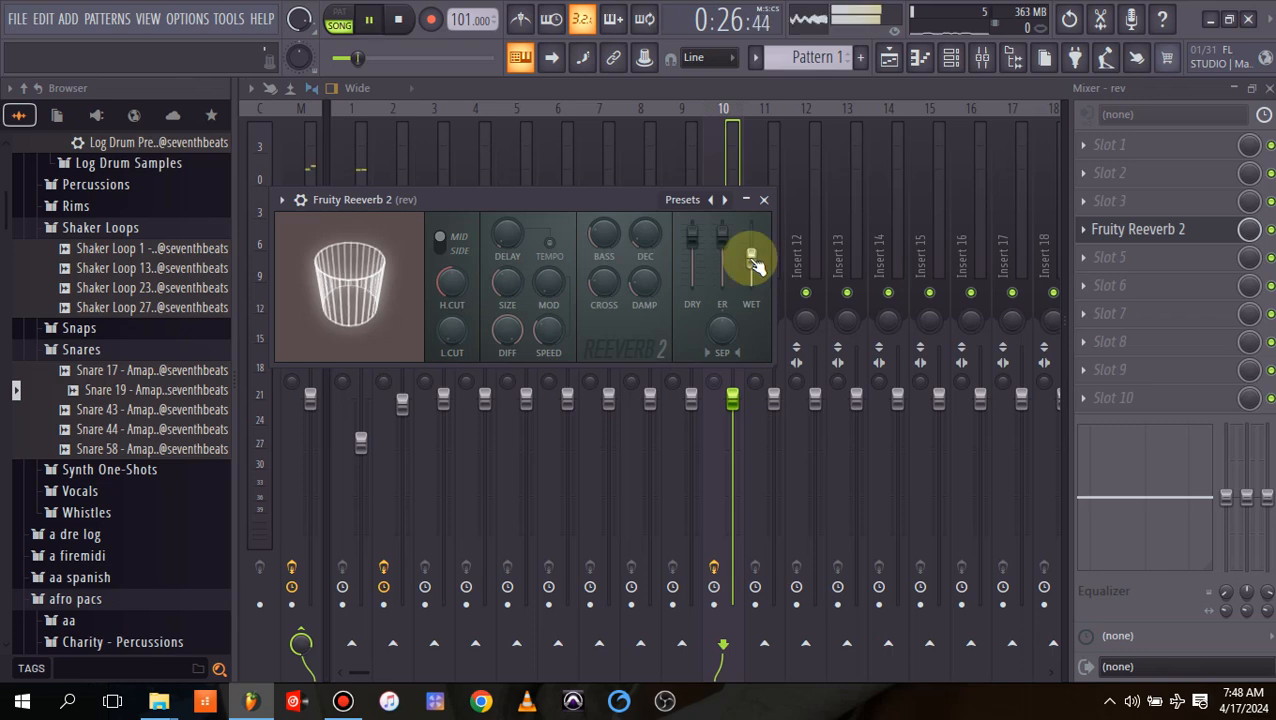
pyautogui.click(685, 90)
pyautogui.press('space')
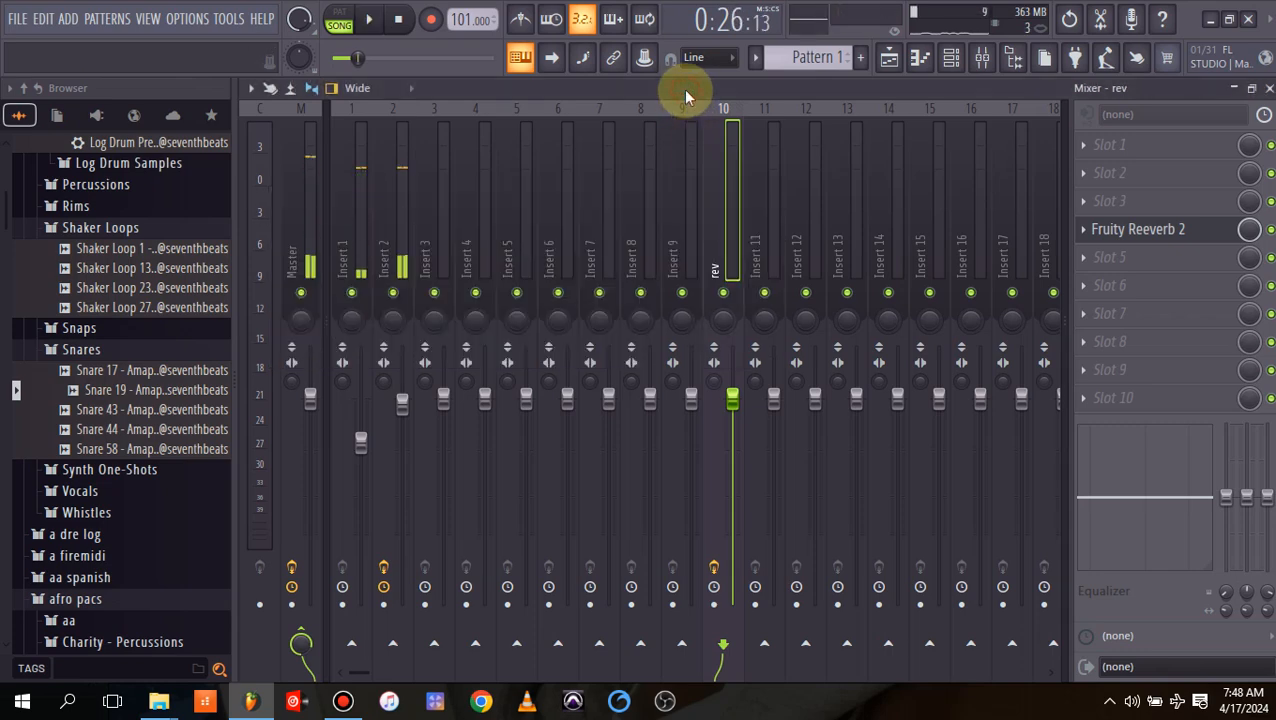
# Send Insert 2 to the rev track while keeping its Master routing, and audition the vocals with reverb.
pyautogui.click(394, 230)
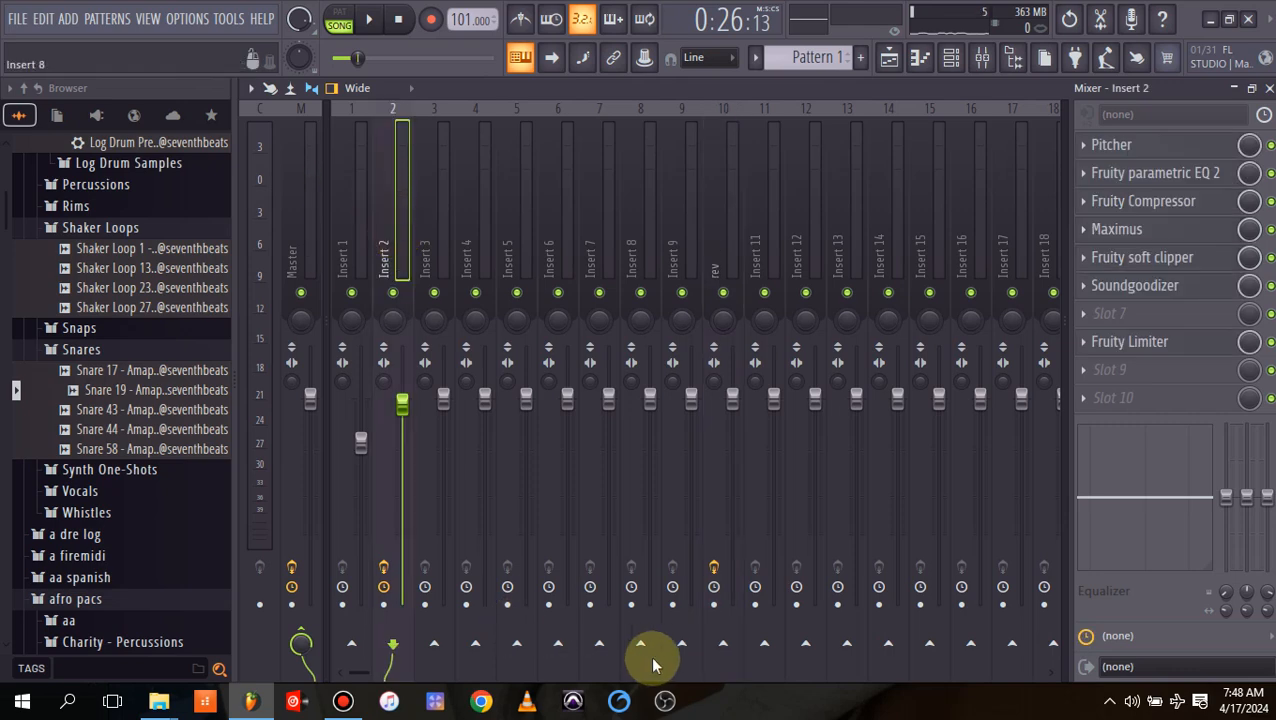
pyautogui.click(724, 645)
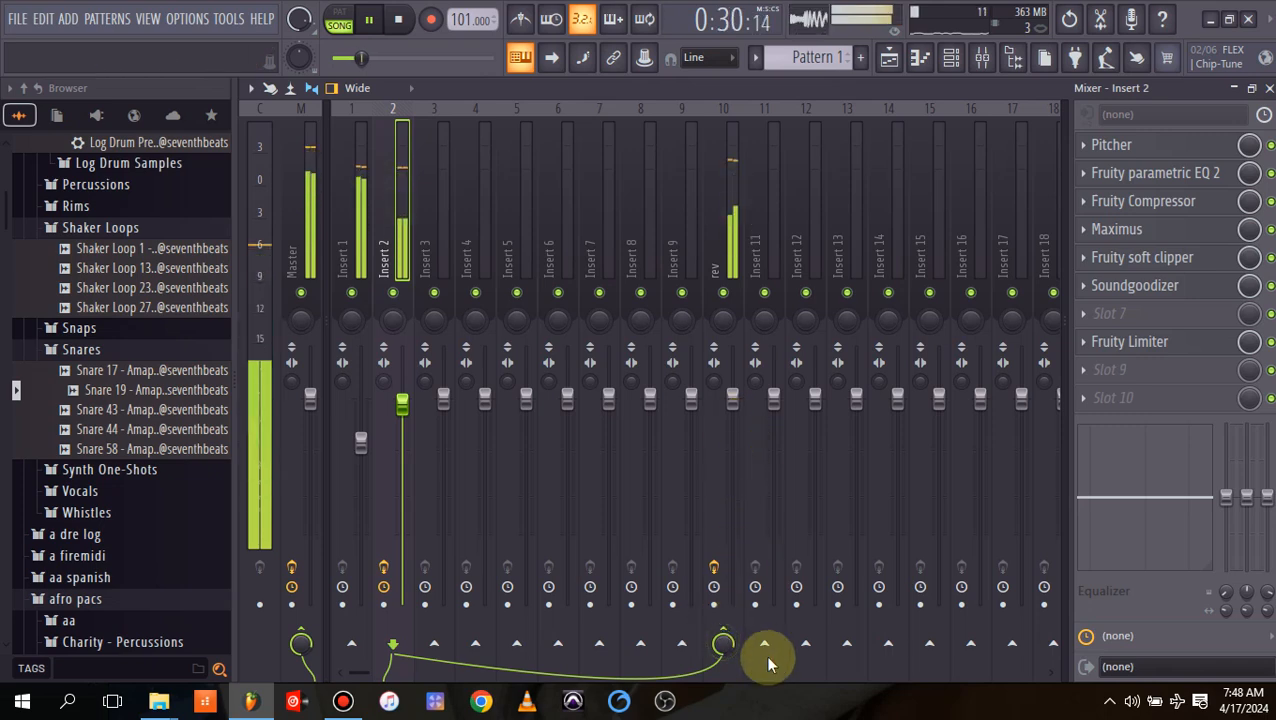
pyautogui.press('space')
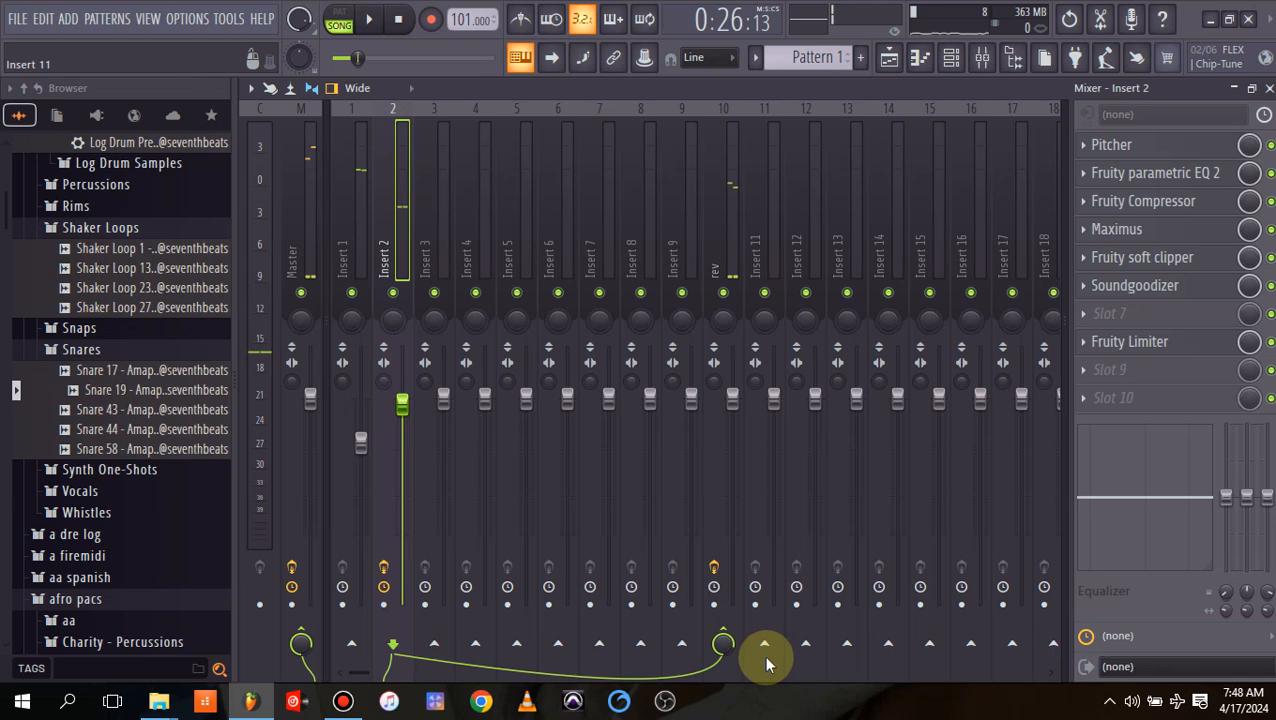
# Reopen Fruity Reeverb 2 on the rev track, lower its wet level further and set its decay time to 1.3 sec.
pyautogui.click(731, 240)
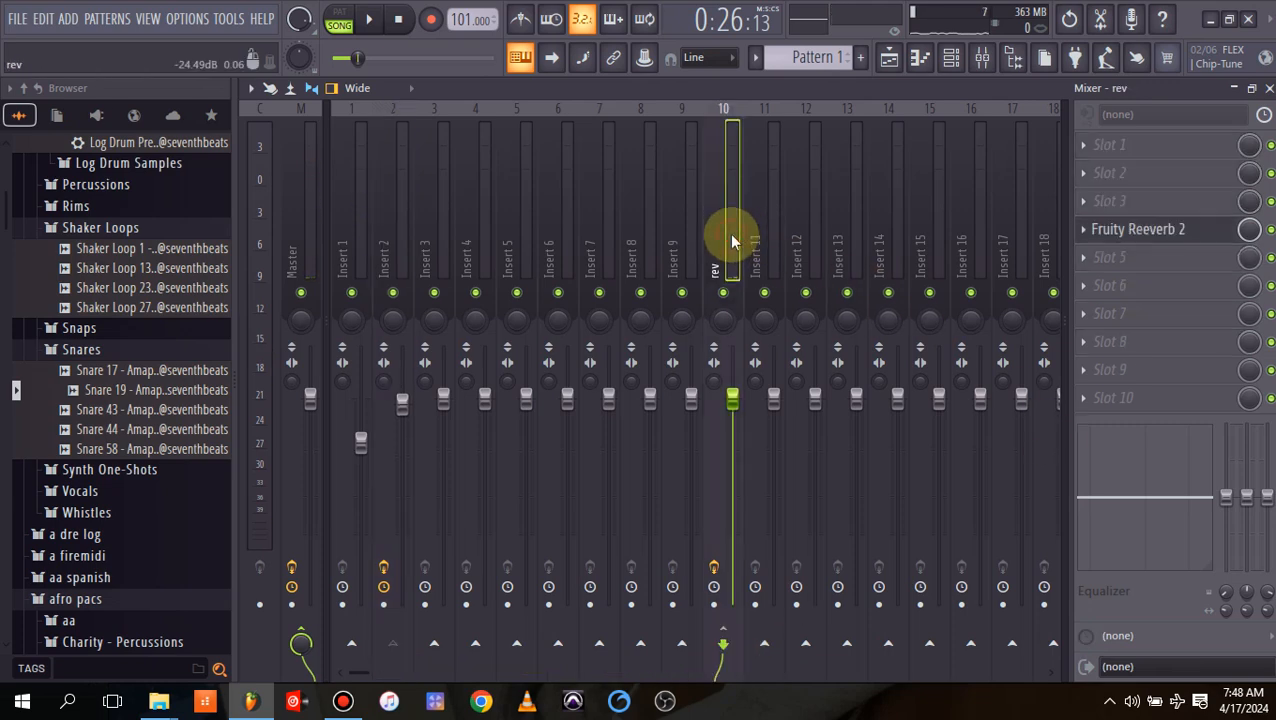
pyautogui.click(1160, 234)
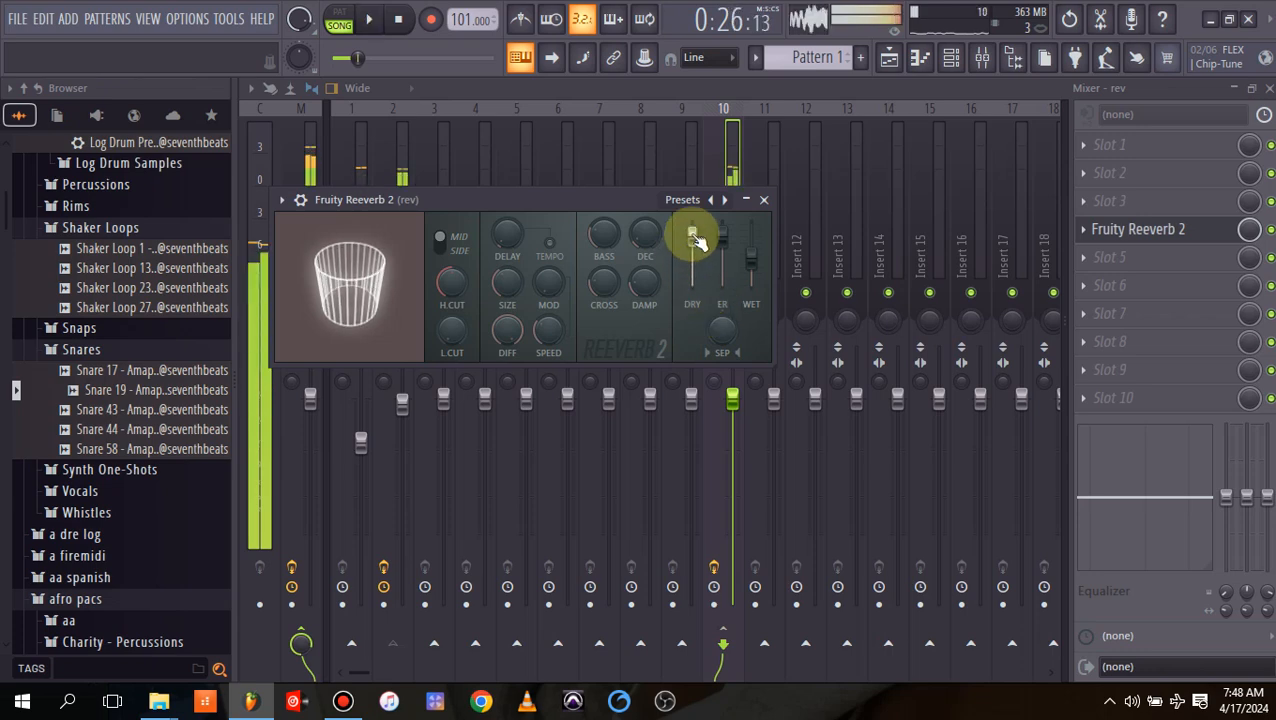
pyautogui.moveTo(751, 260); pyautogui.dragTo(751, 271)
pyautogui.press('space')
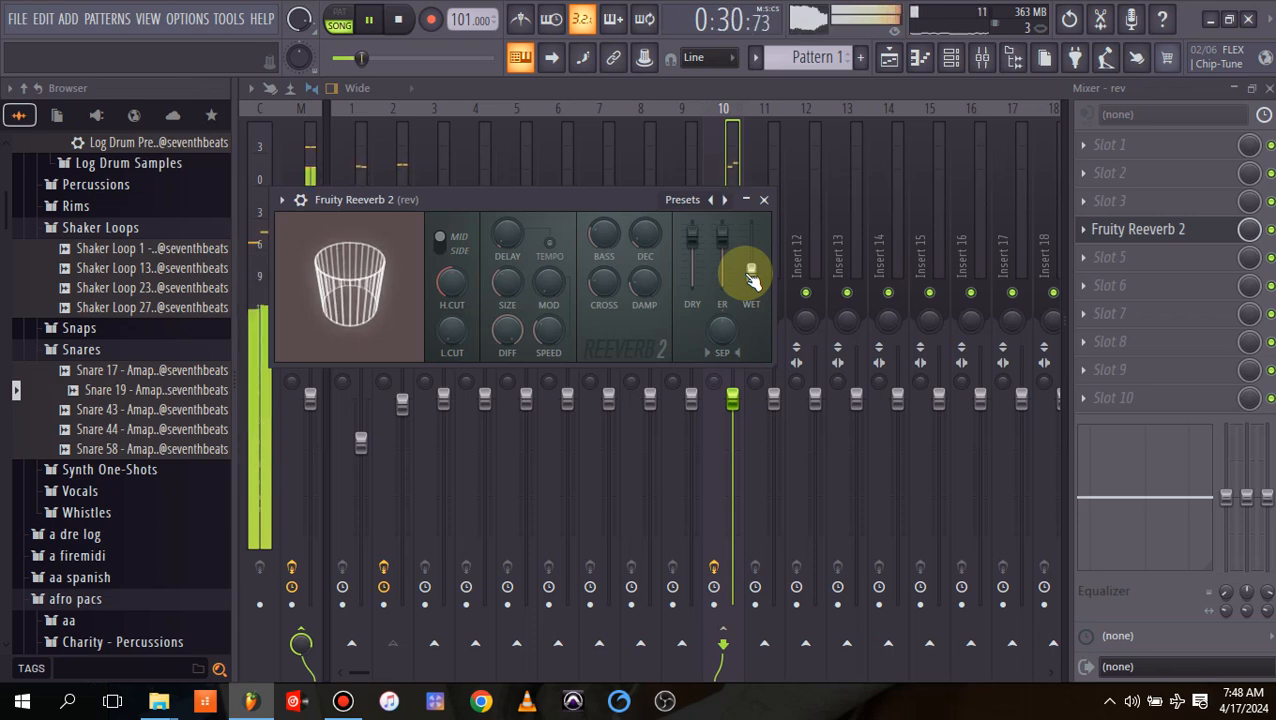
pyautogui.press('space')
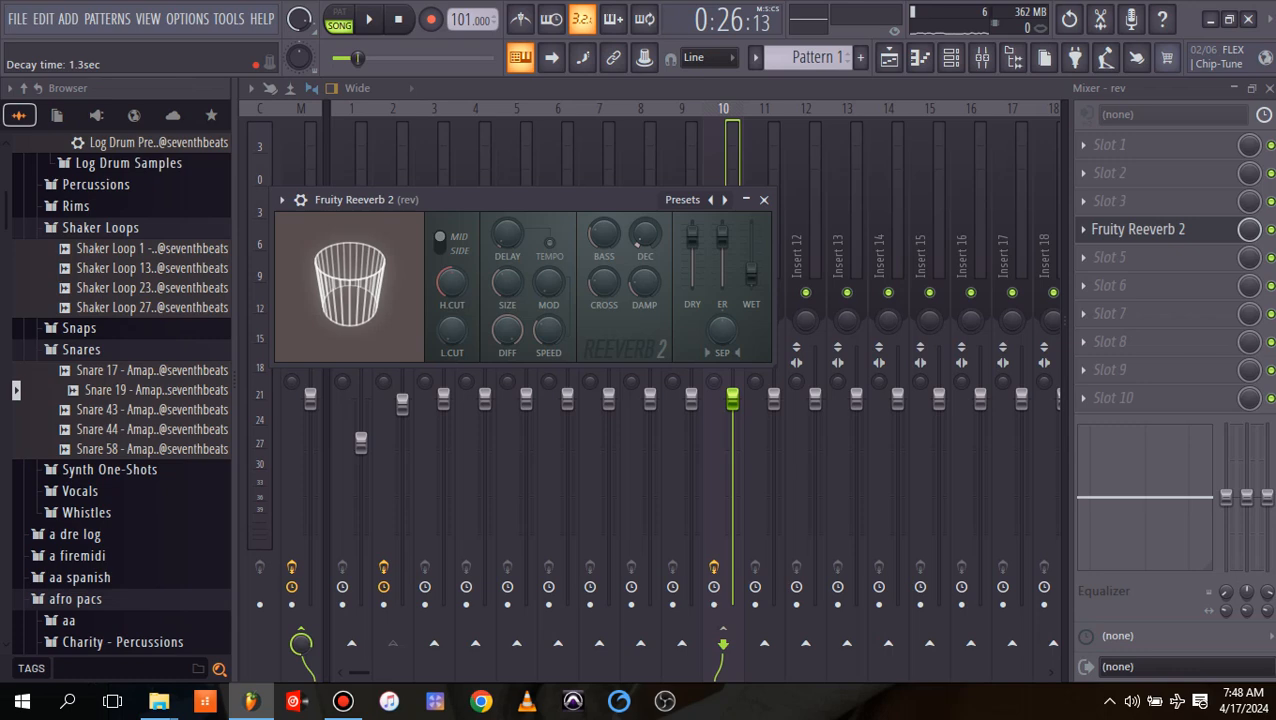
# Play the verse, close the reverb window and mute Insert 1 to hear the vocals alone.
pyautogui.press('space')
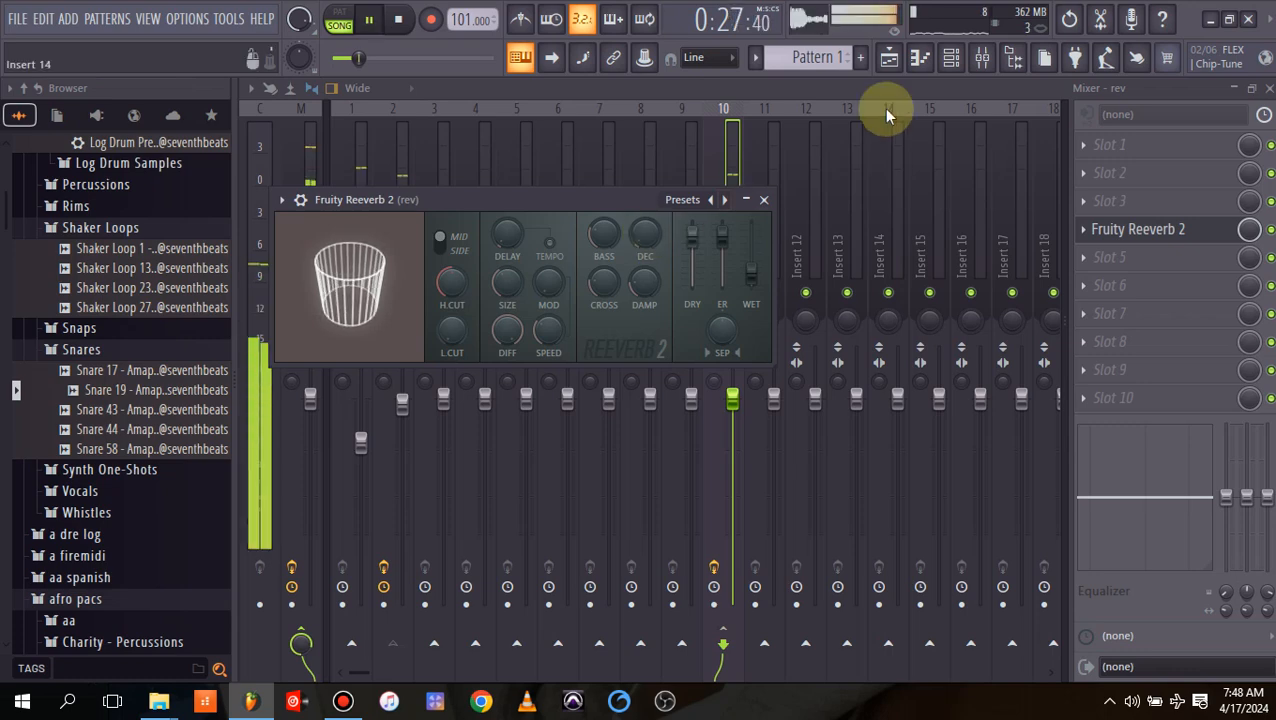
pyautogui.click(812, 95)
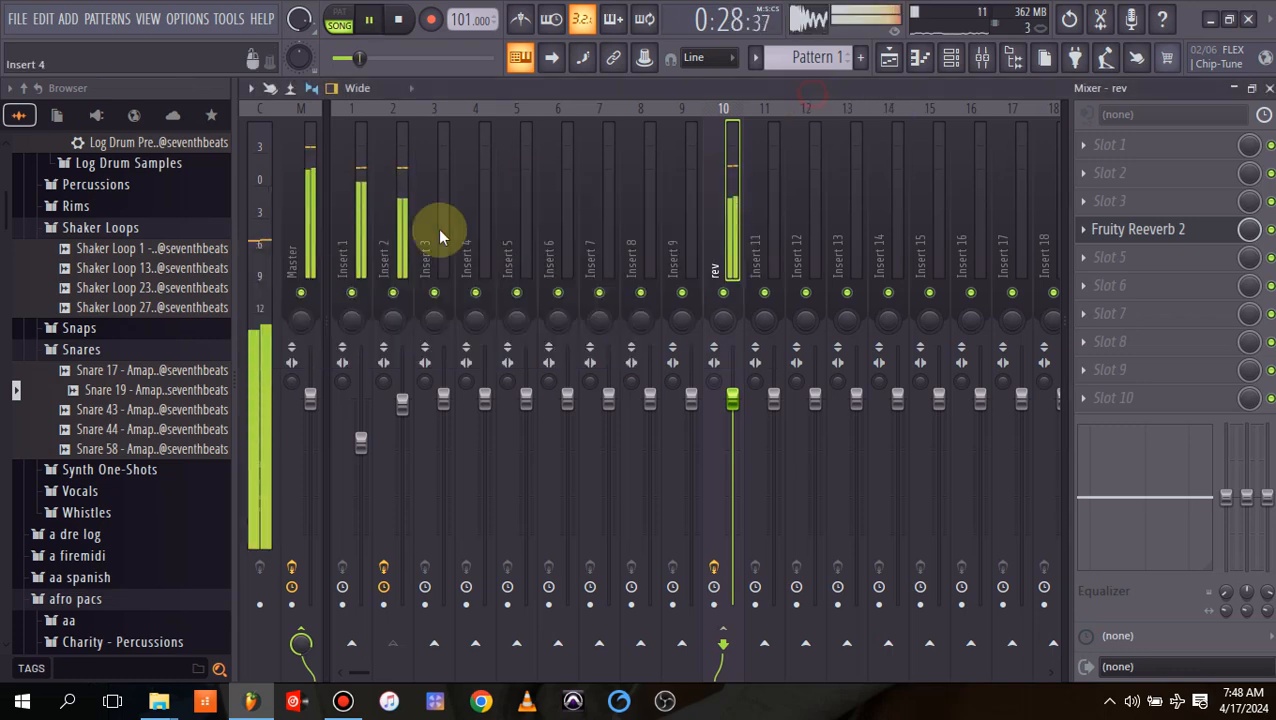
pyautogui.click(355, 294)
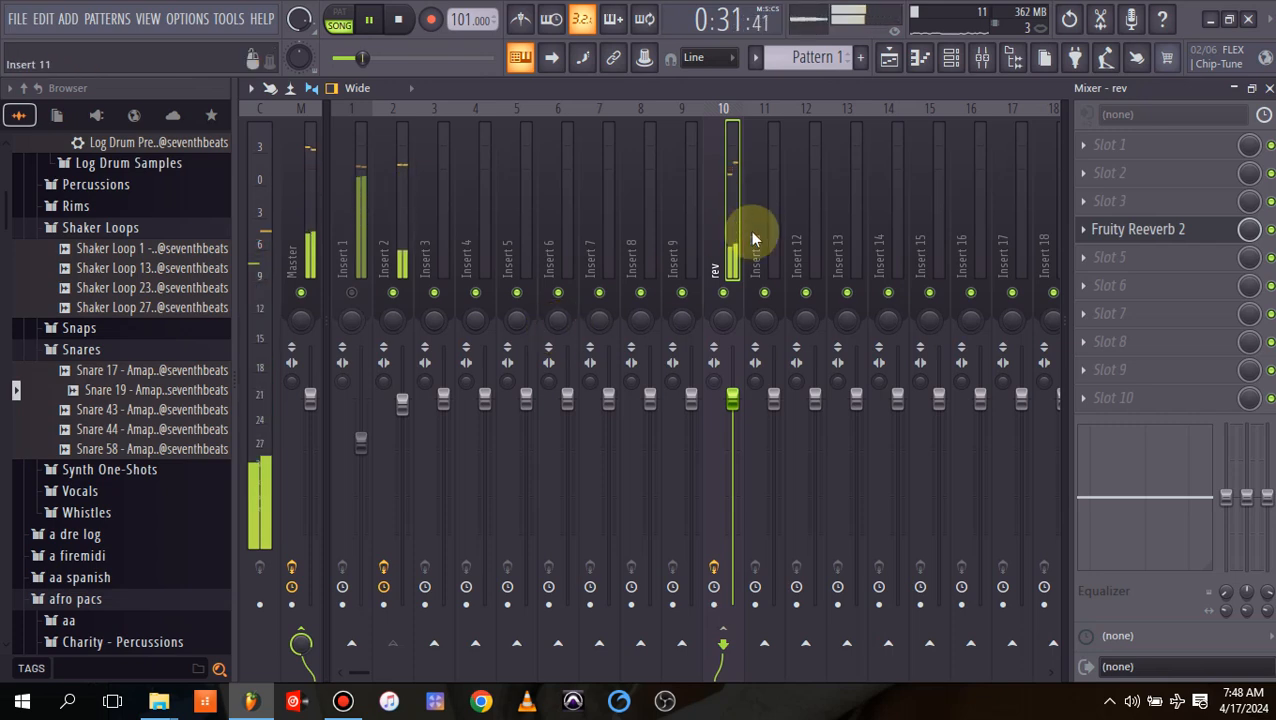
# Raise the wet level of Fruity Reeverb 2 slightly and audition the vocals with Insert 1 muted.
pyautogui.click(1184, 234)
pyautogui.press('space')
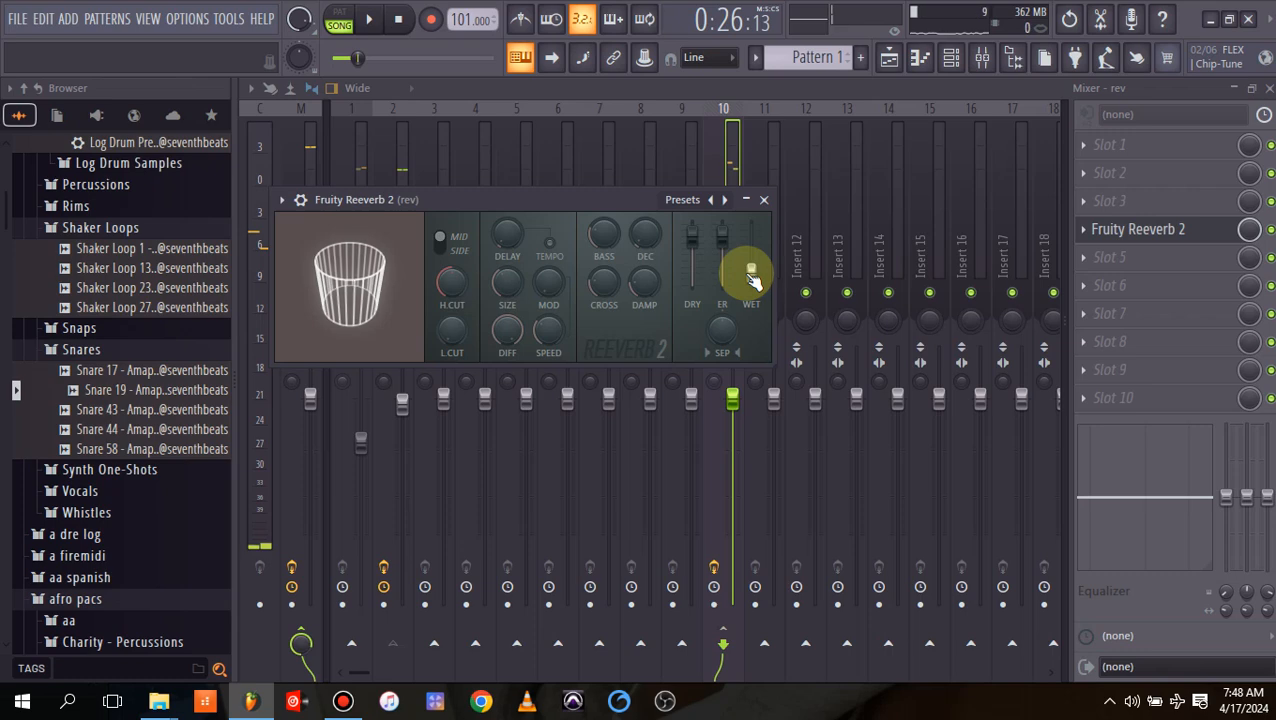
pyautogui.press('space')
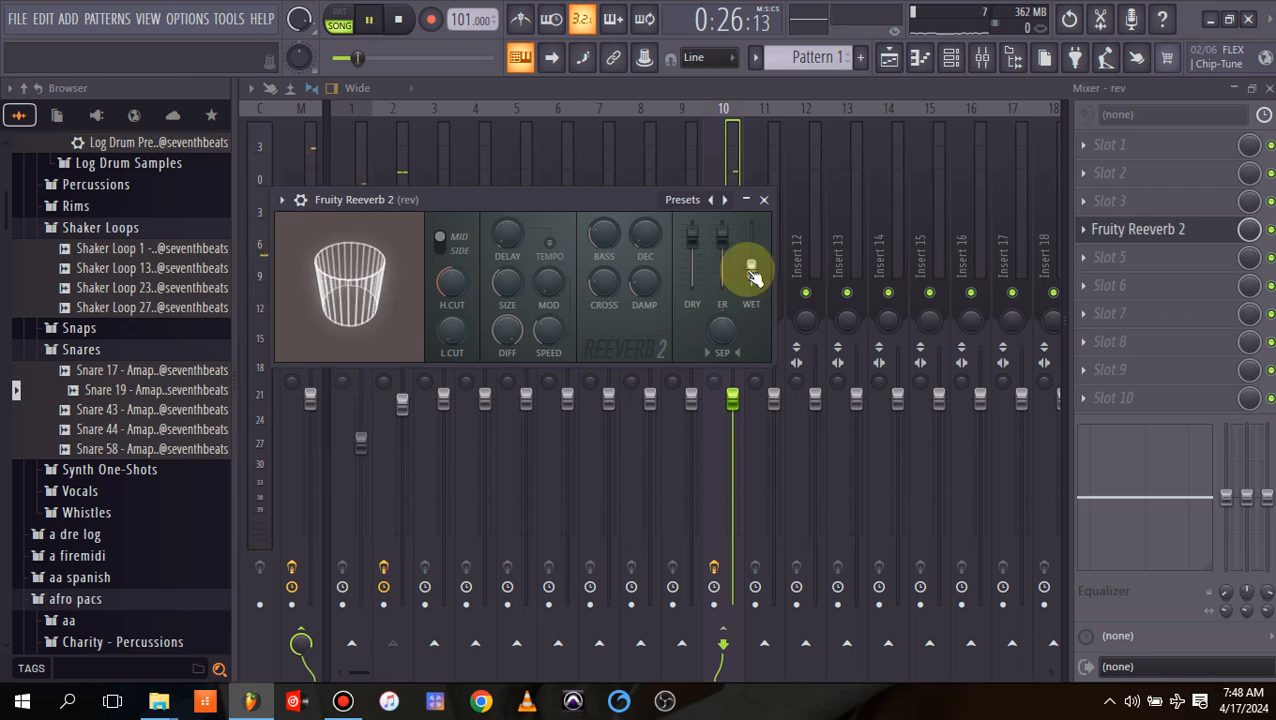
pyautogui.moveTo(752, 272); pyautogui.dragTo(746, 265)
pyautogui.click(662, 87)
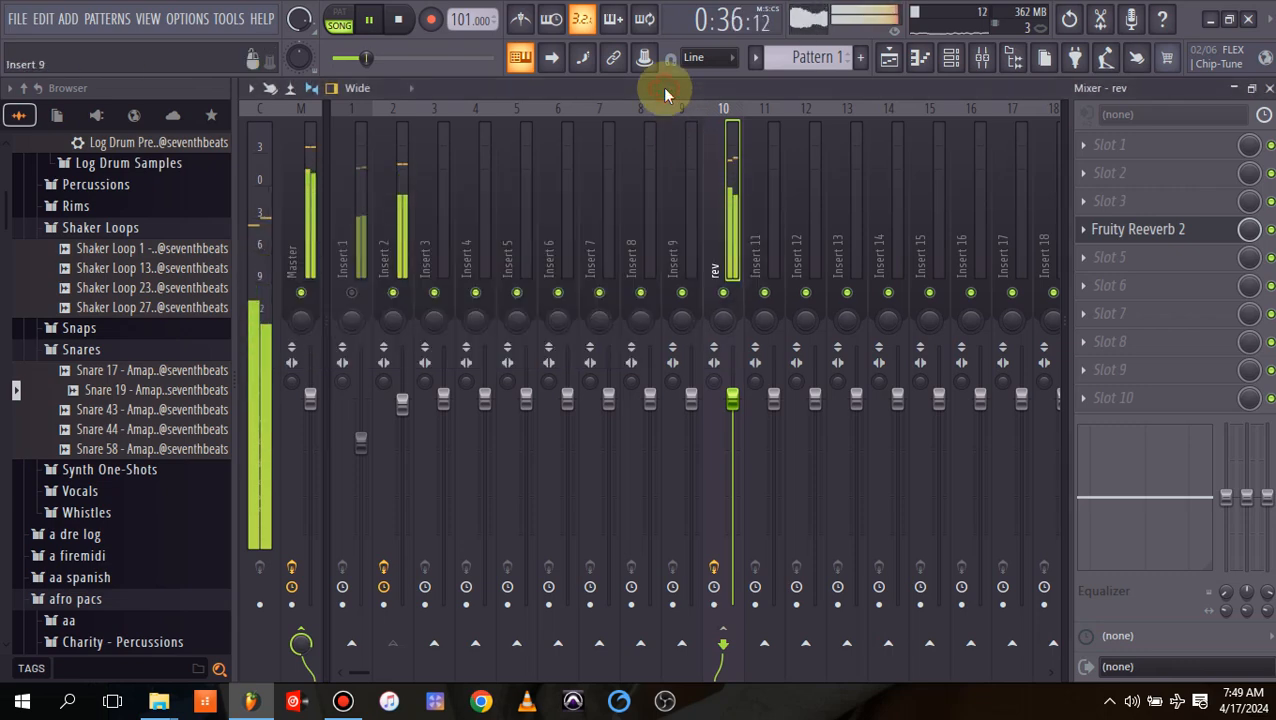
pyautogui.press('space')
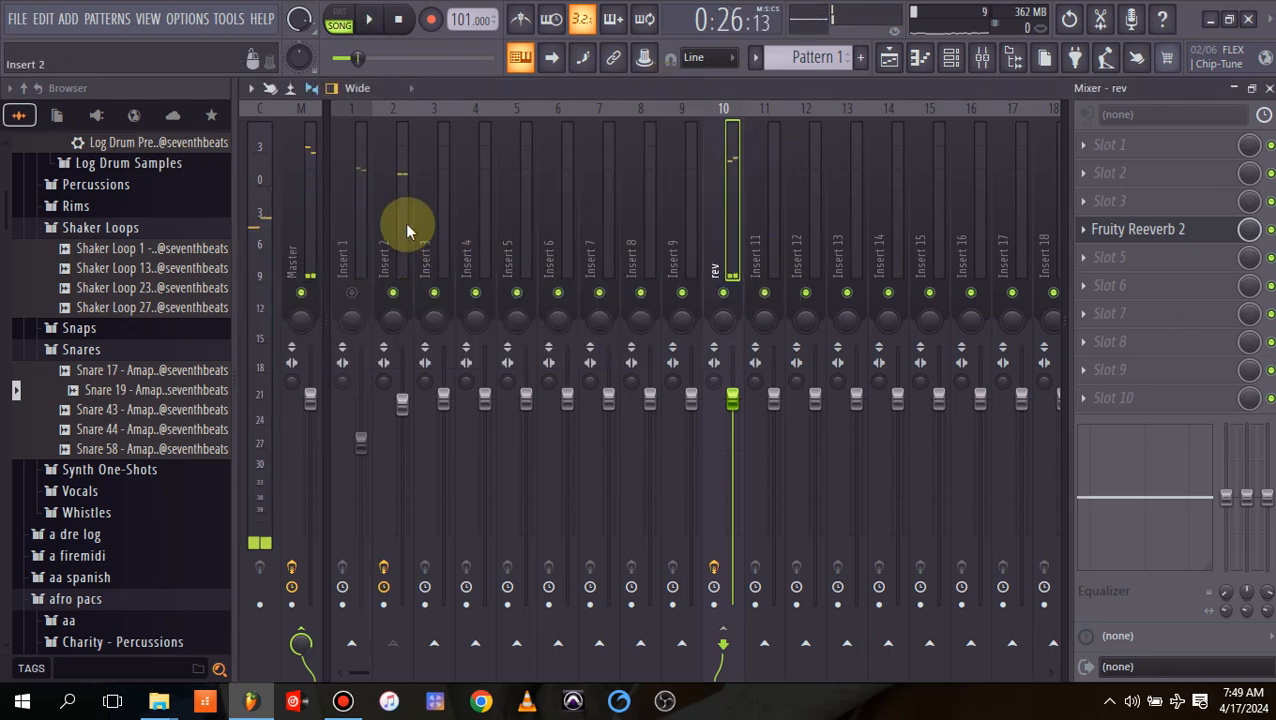
# Set the send level from Insert 2 to the rev track to 70% while auditioning the vocals.
pyautogui.click(400, 228)
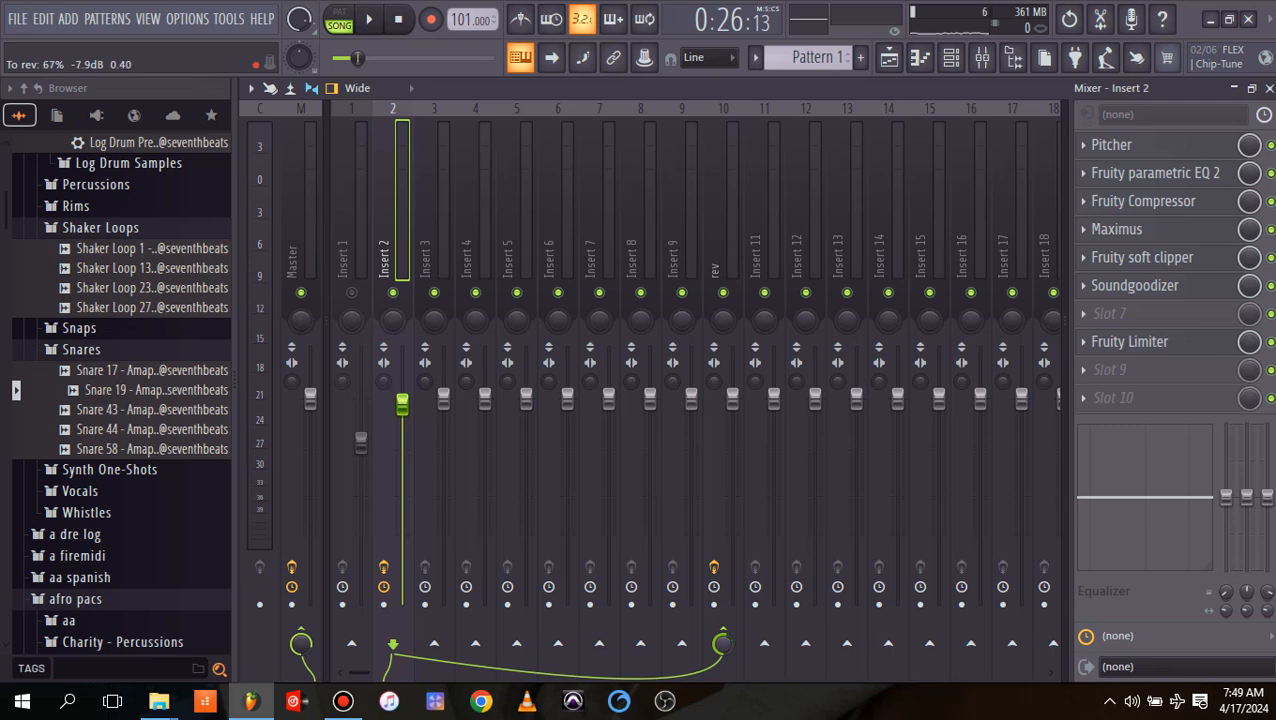
pyautogui.press('space')
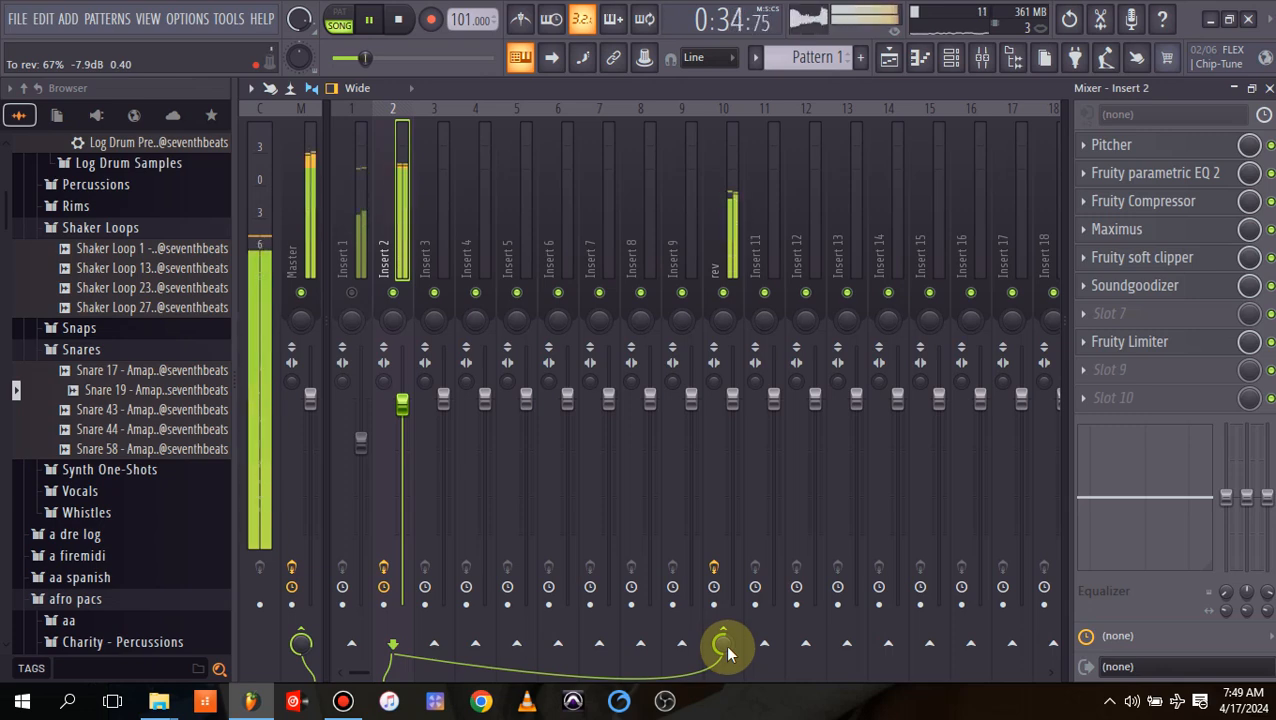
pyautogui.press('space')
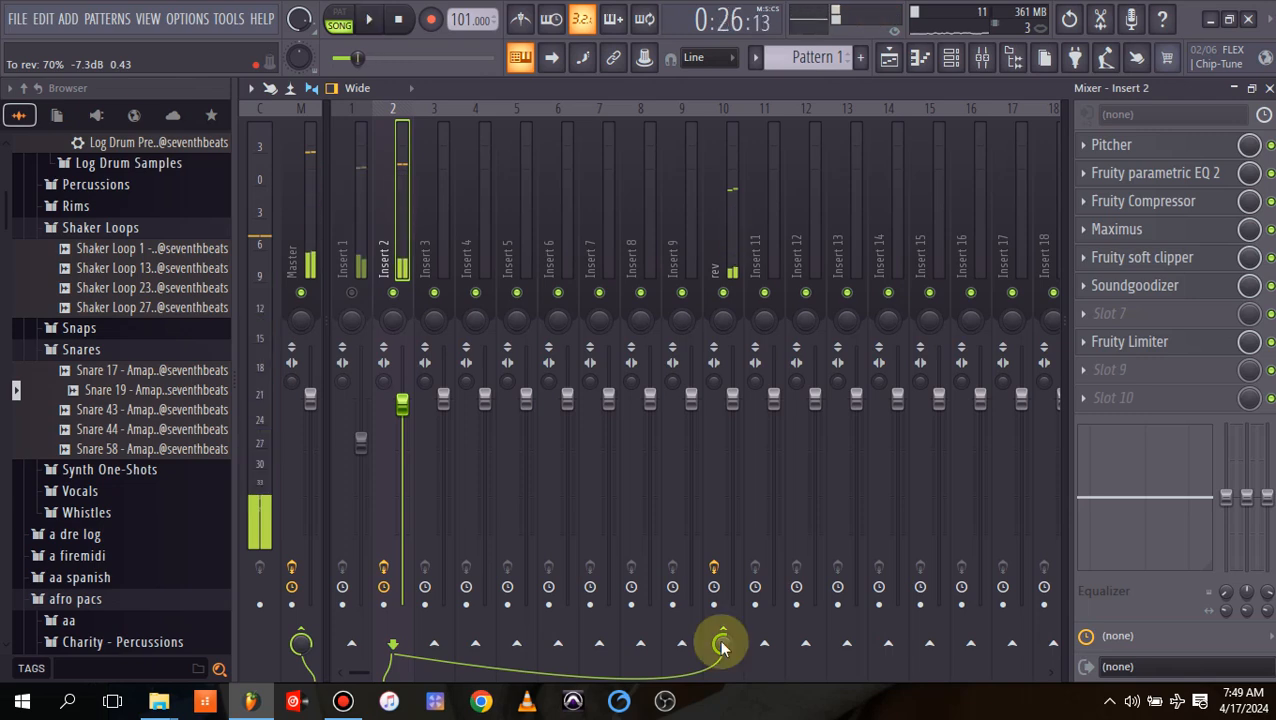
# Fine-tune the decay time of Fruity Reeverb 2 on the rev track, audition the vocals and close the plugin.
pyautogui.click(732, 215)
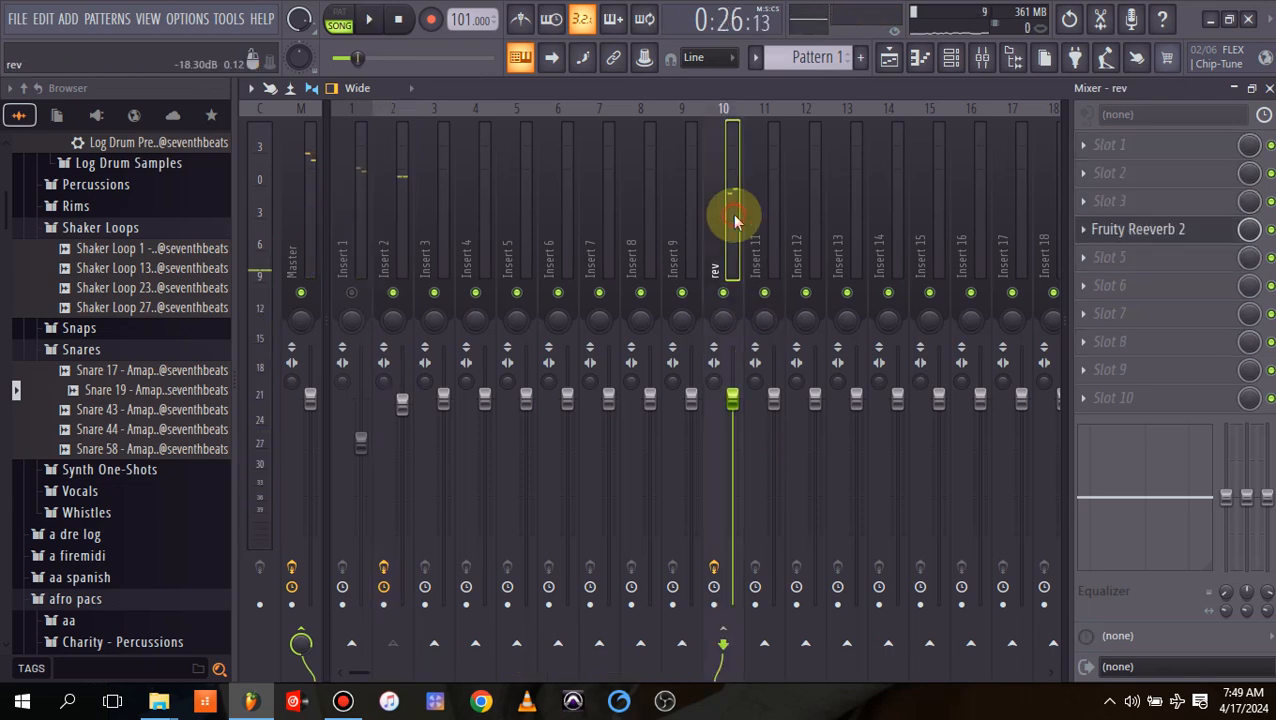
pyautogui.click(1166, 231)
pyautogui.click(647, 245)
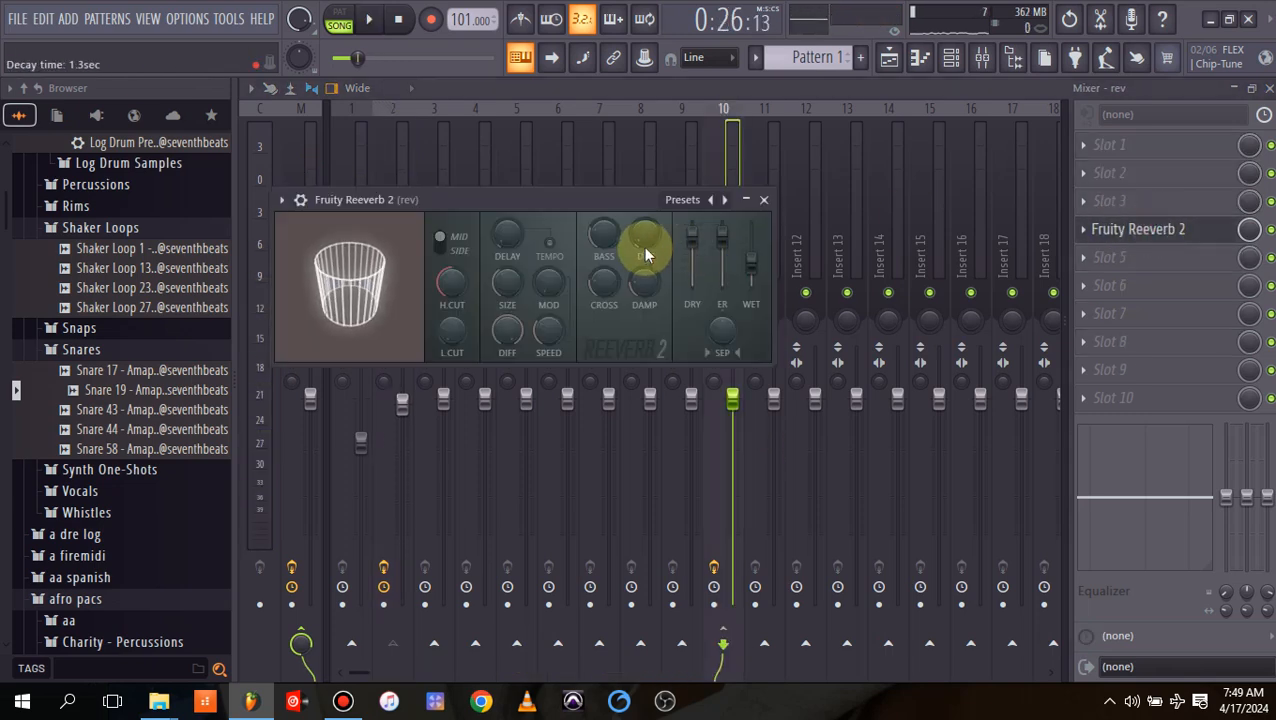
pyautogui.moveTo(647, 245); pyautogui.dragTo(643, 244)
pyautogui.press('space')
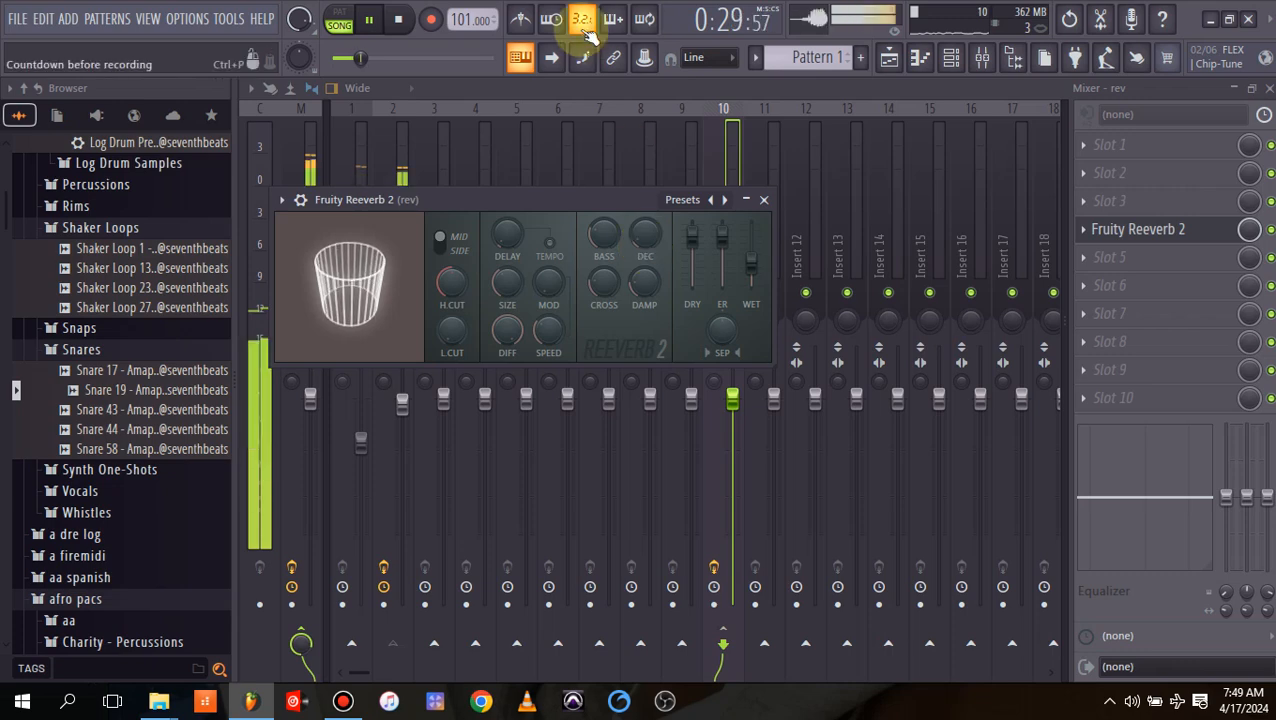
pyautogui.press('Escape')
pyautogui.press('space')
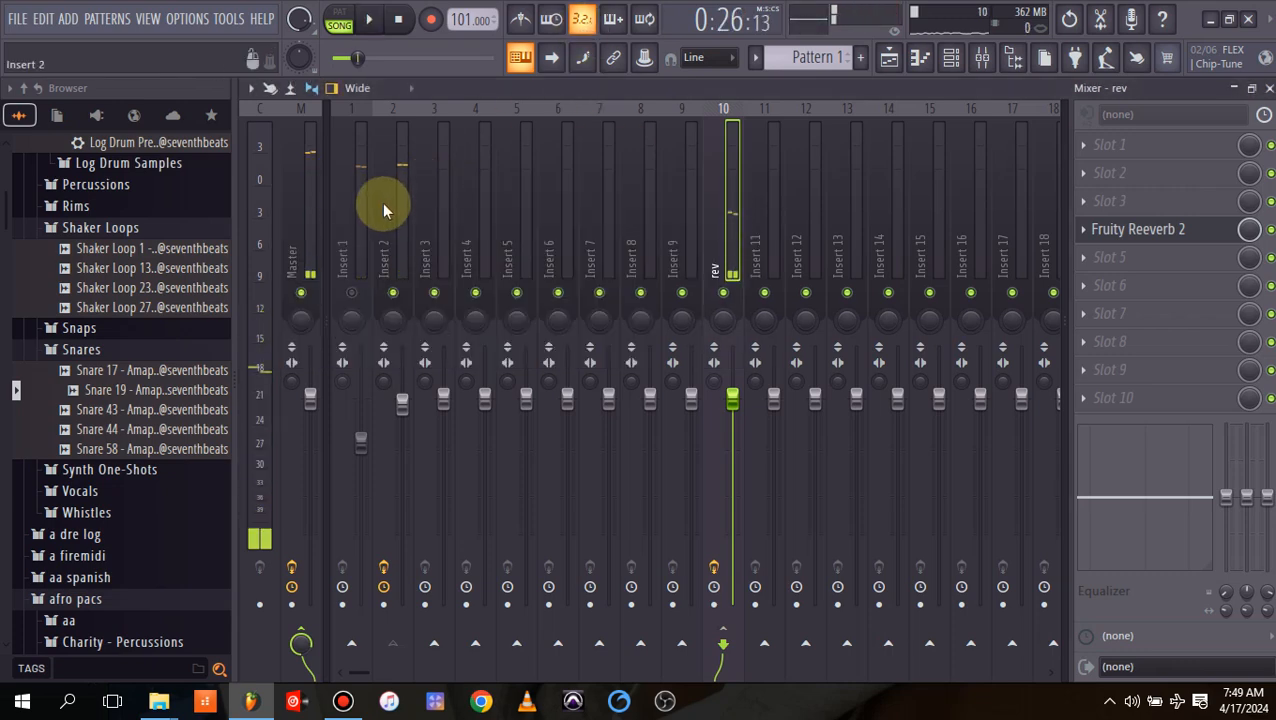
# Load Fruity Delay 2 into effect slot 3 of mixer Insert 11.
pyautogui.click(383, 208)
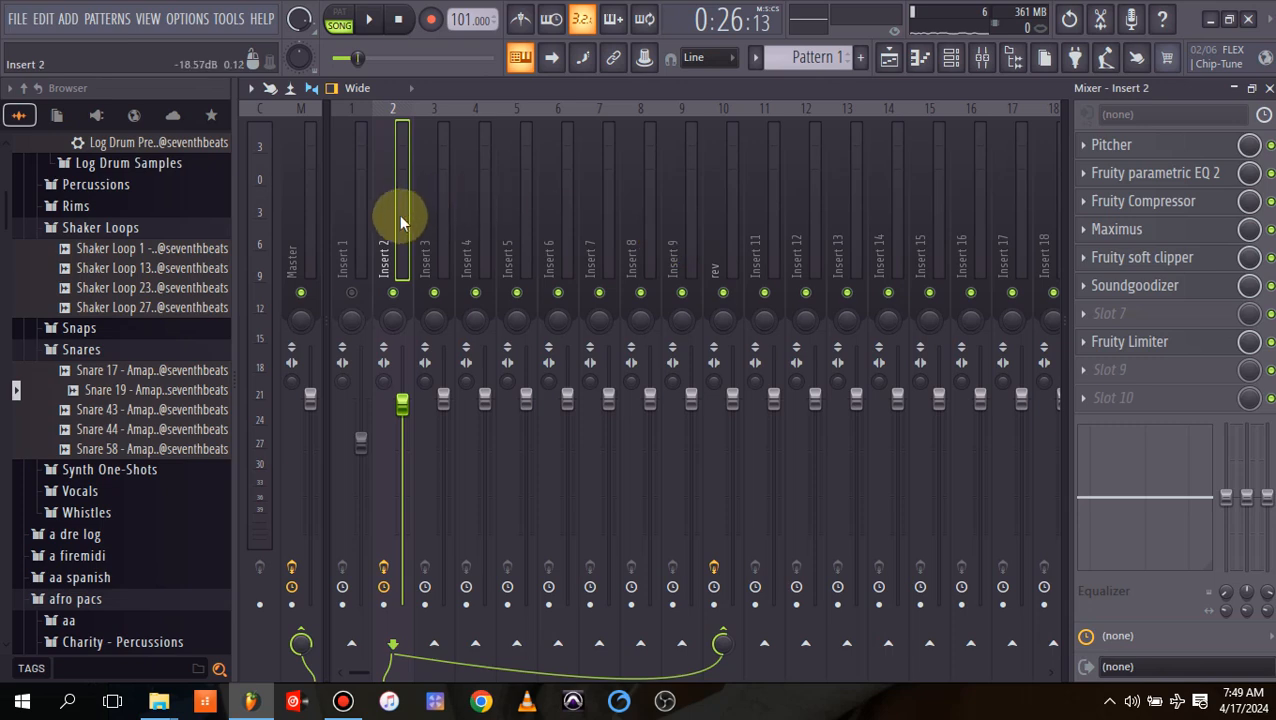
pyautogui.click(766, 246)
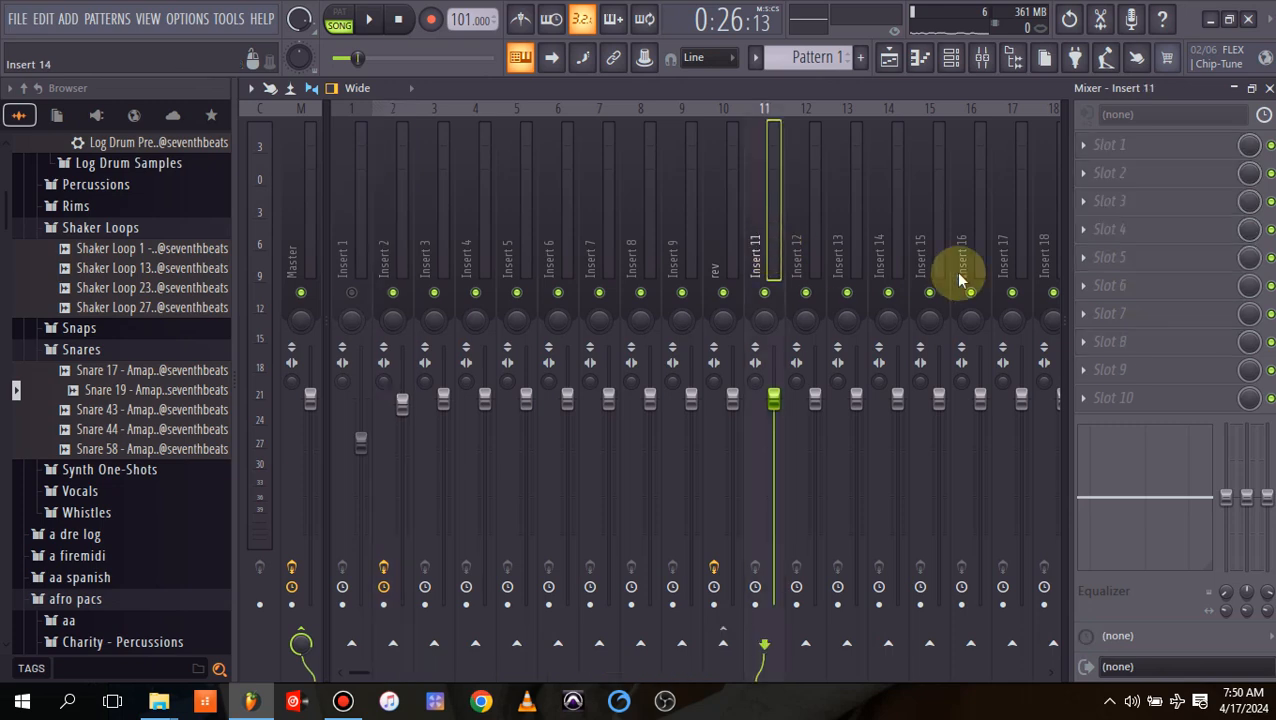
pyautogui.click(1104, 202)
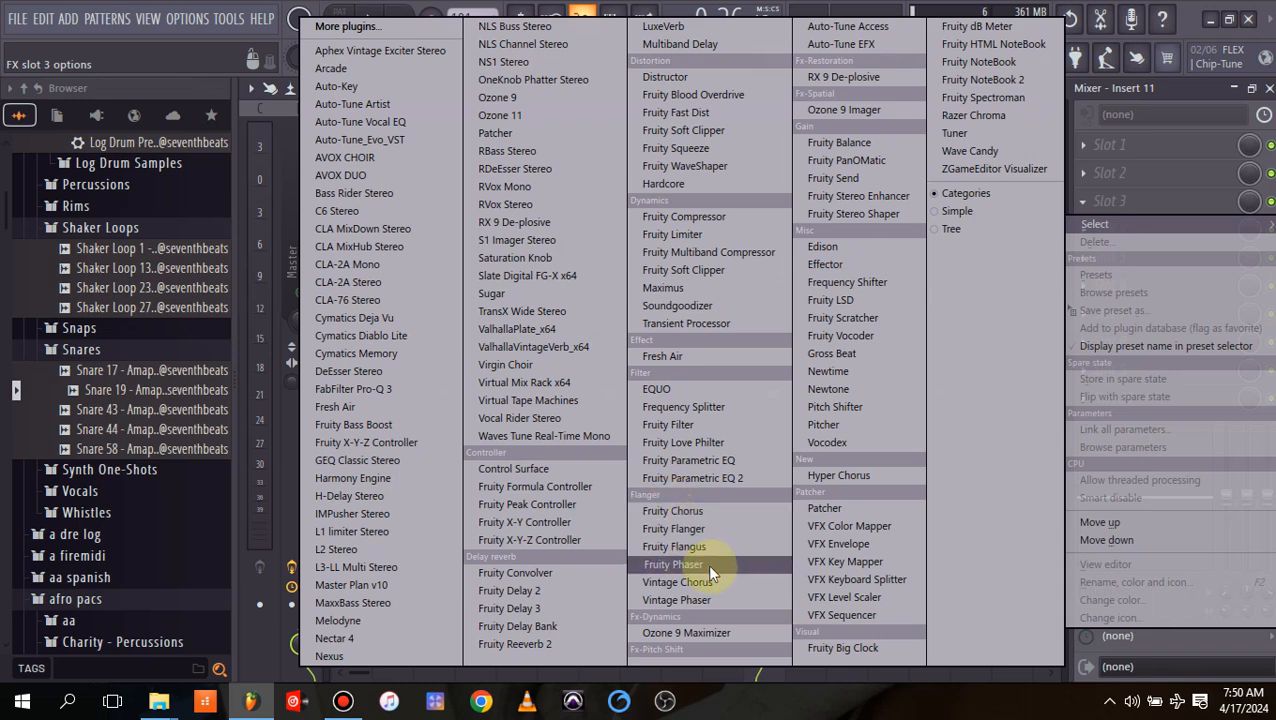
pyautogui.click(540, 591)
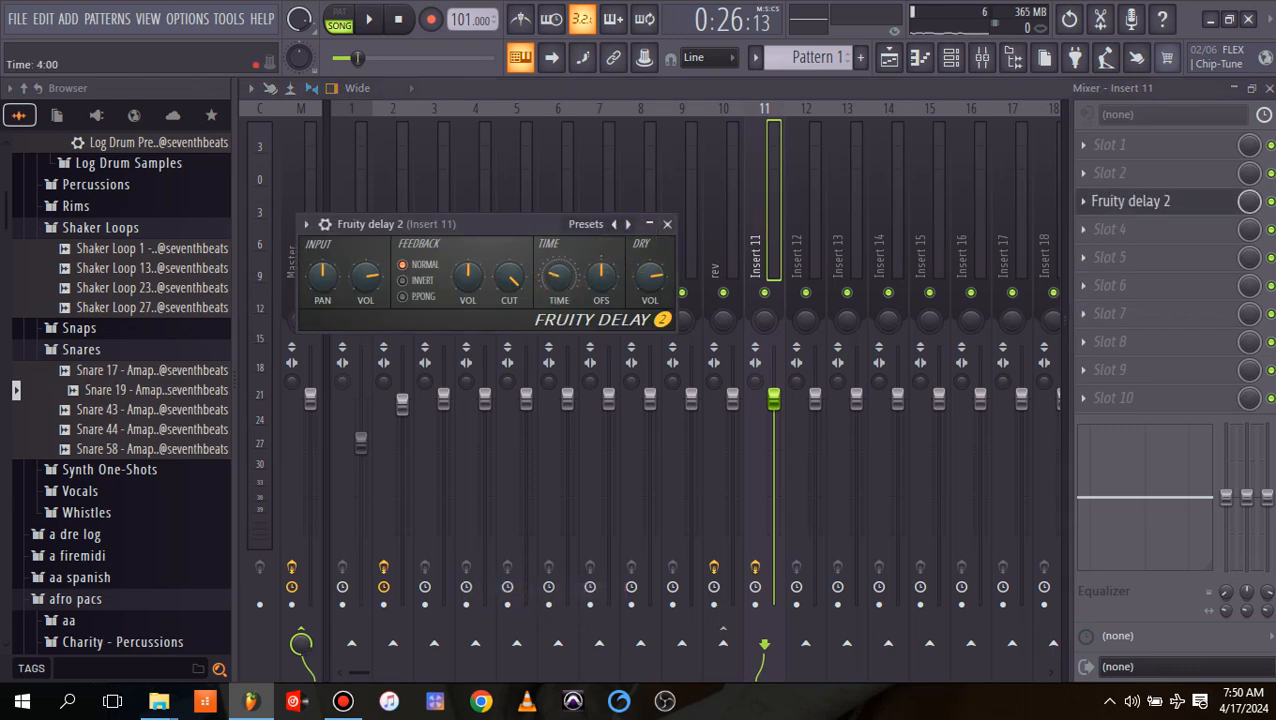
# Lower Fruity Delay 2's input volume, set its feedback cutoff to 65%, play the song briefly and close the plugin.
pyautogui.moveTo(374, 277); pyautogui.dragTo(374, 320)
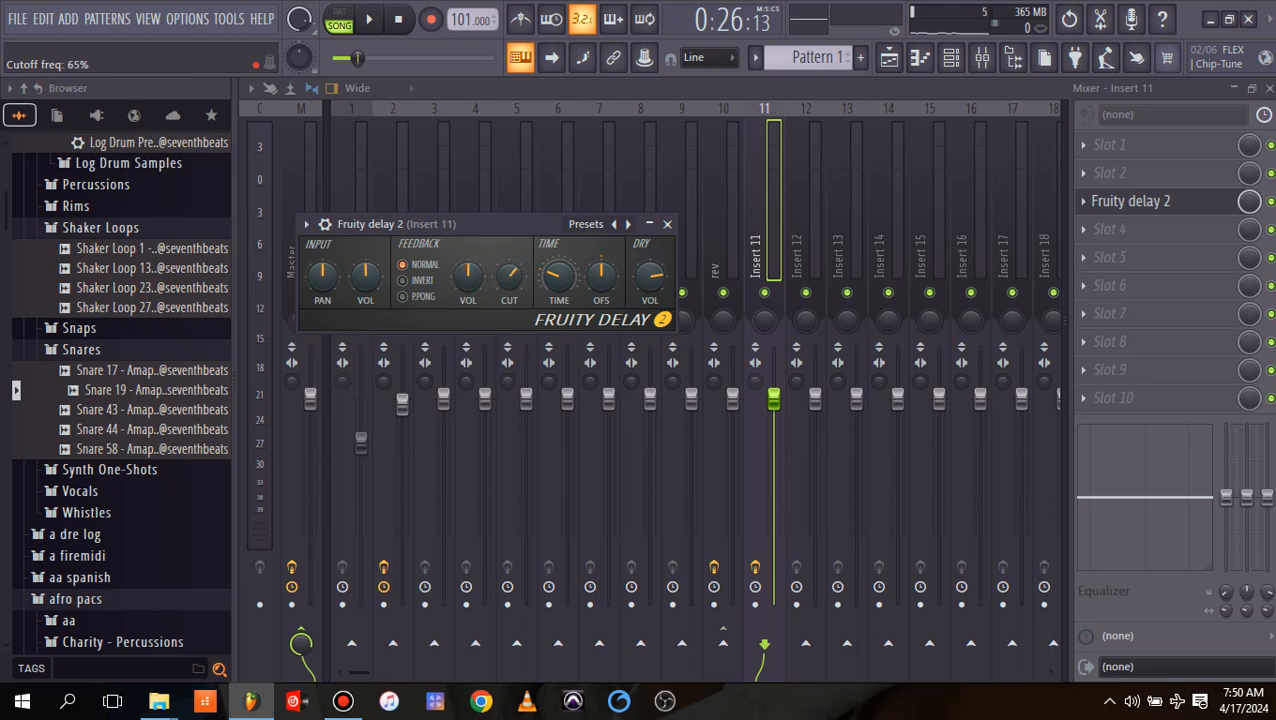
pyautogui.press('space')
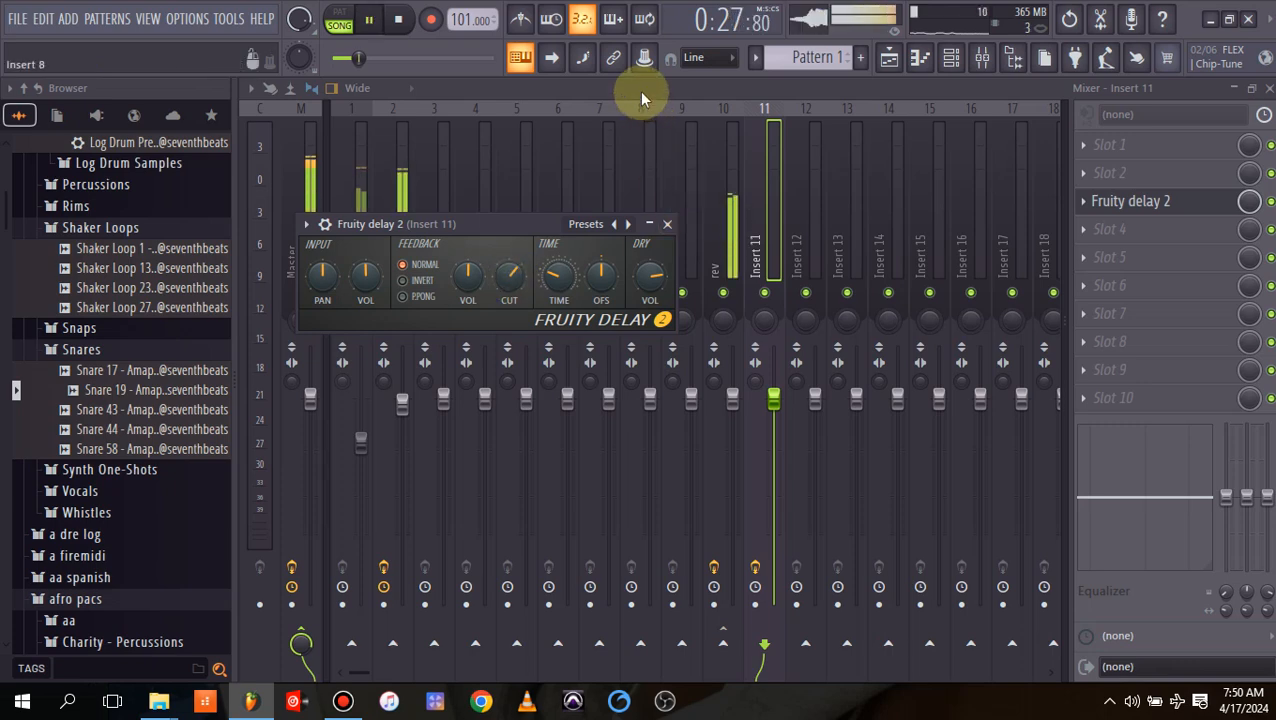
pyautogui.press('Escape')
pyautogui.press('space')
# Route Insert 2 to Insert 11, set the send level to 72% and audition the vocals.
pyautogui.click(397, 215)
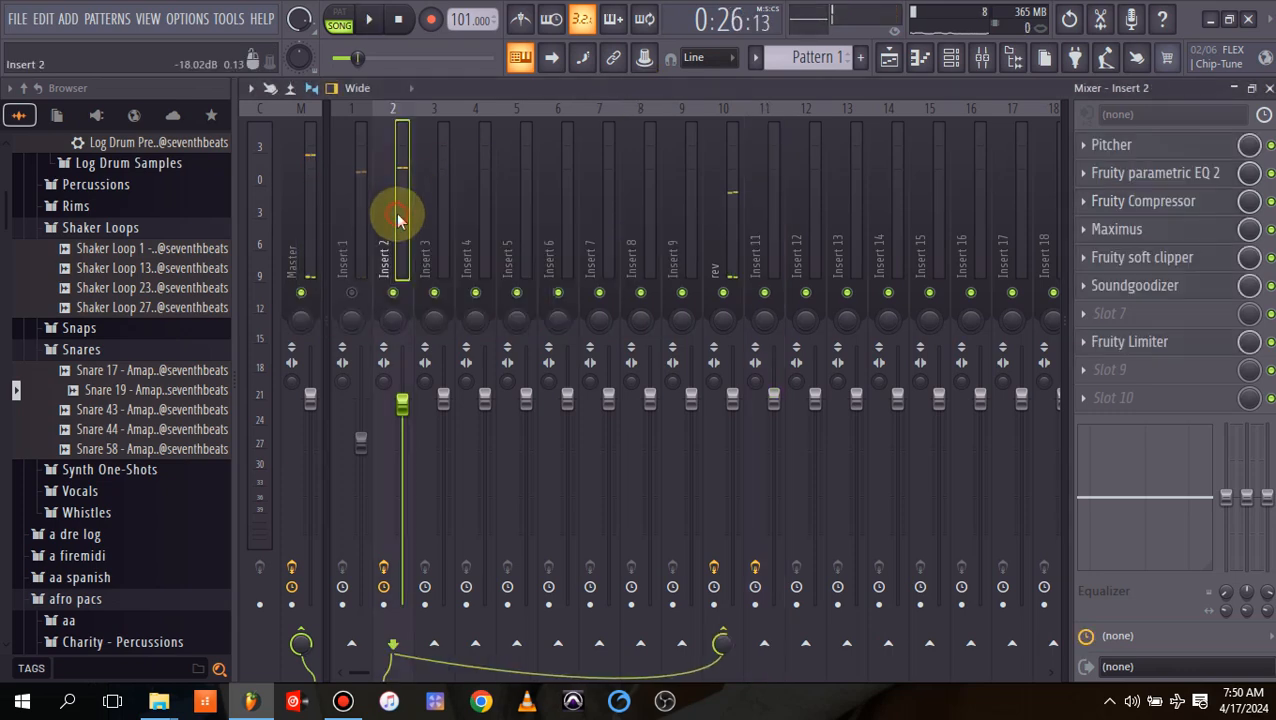
pyautogui.click(765, 645)
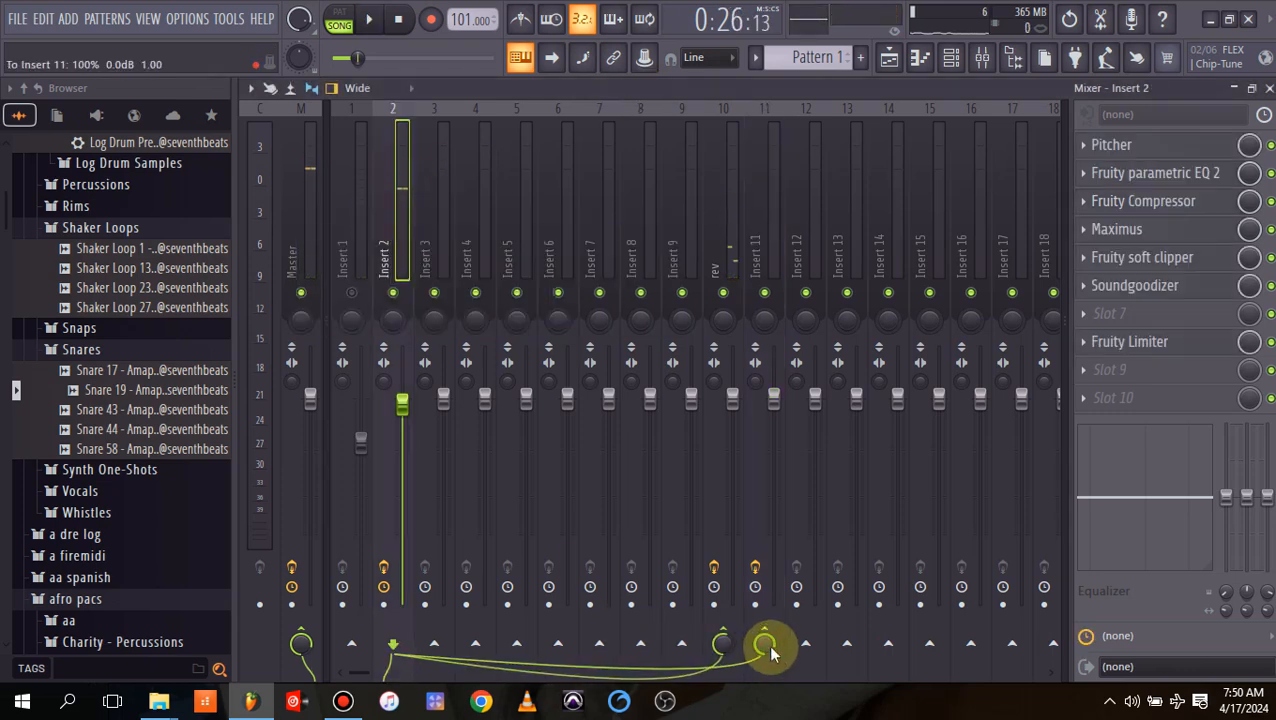
pyautogui.scroll(-5, 768, 645)
pyautogui.press('space')
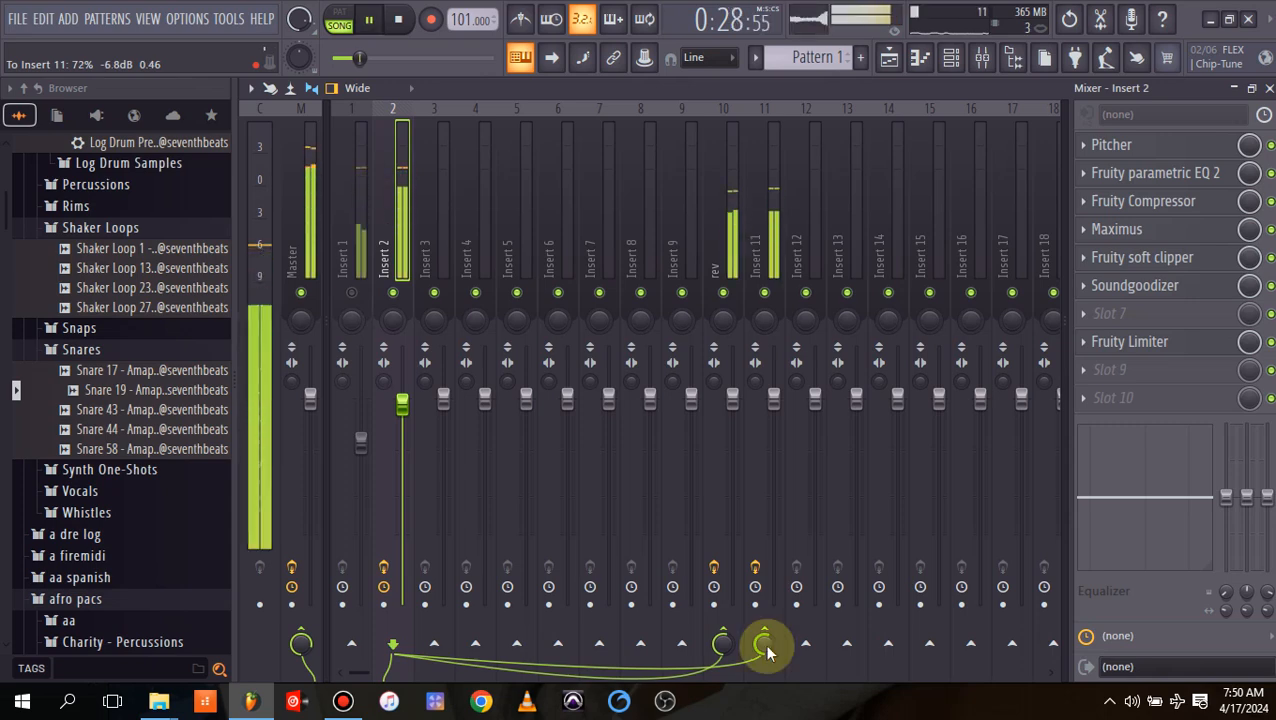
pyautogui.press('space')
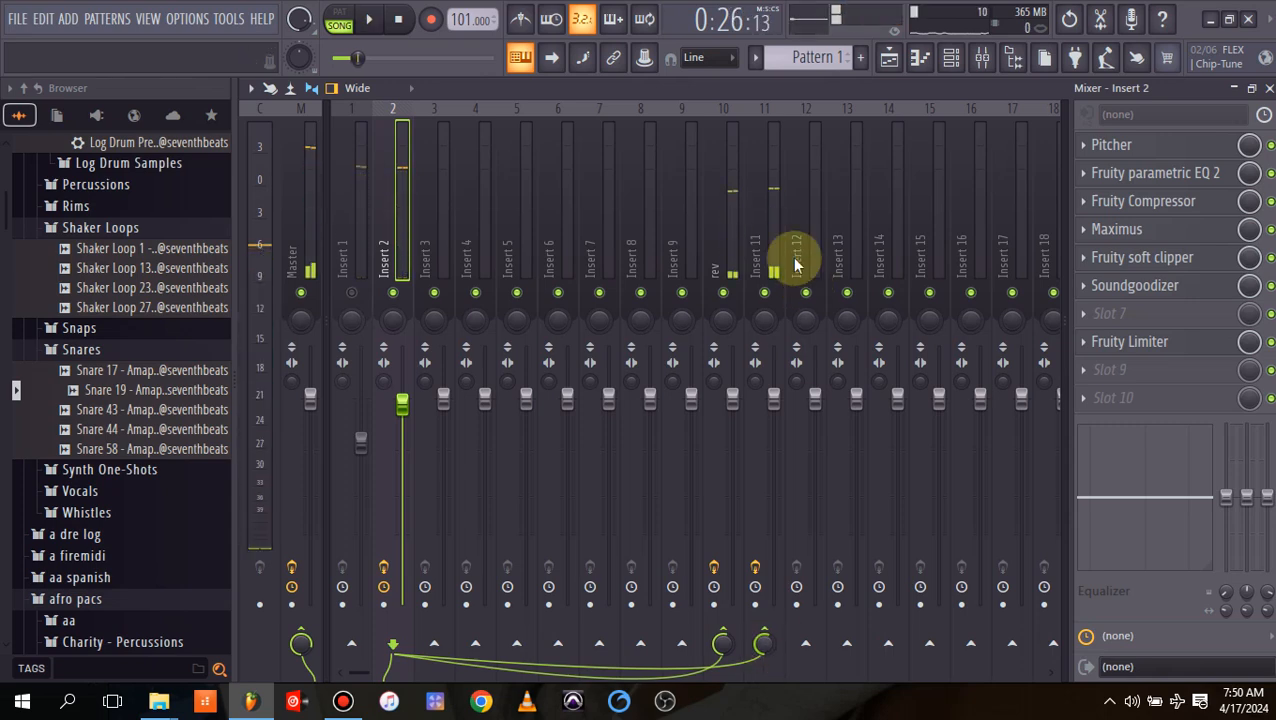
# Reopen Fruity Delay 2 on Insert 11, lower its dry volume to around the middle and audition the vocals.
pyautogui.click(775, 226)
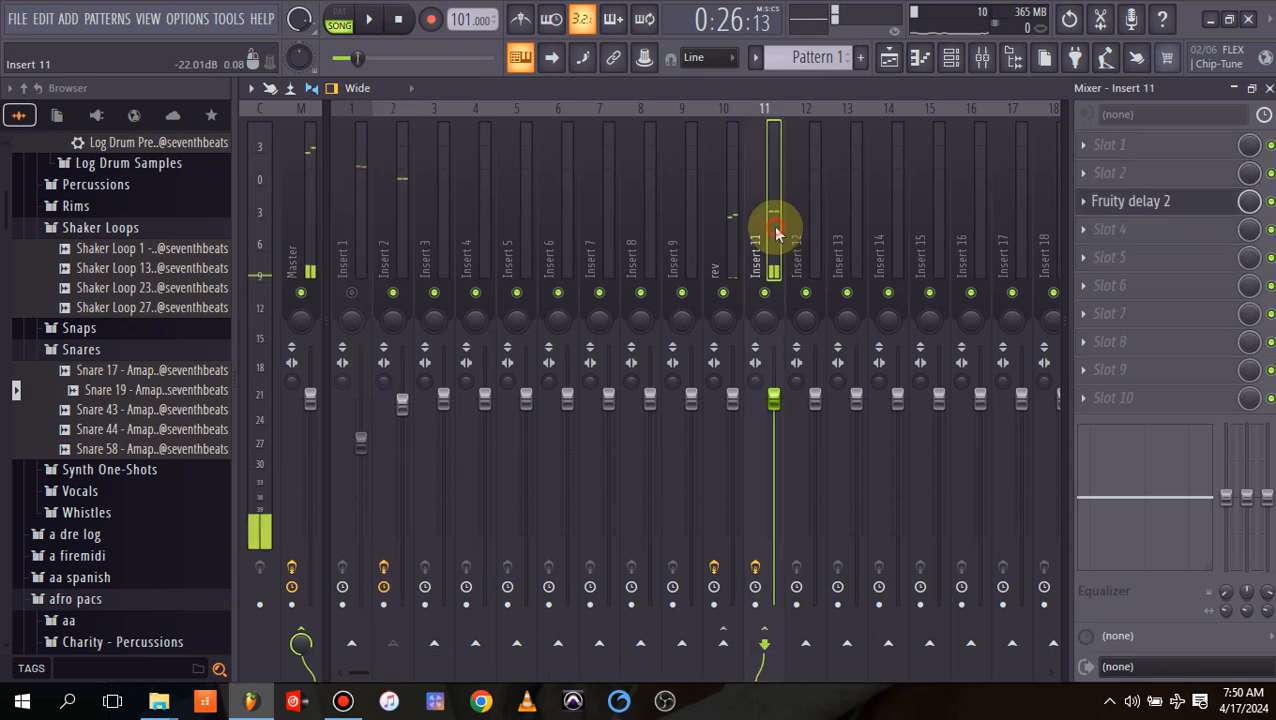
pyautogui.click(1140, 205)
pyautogui.press('space')
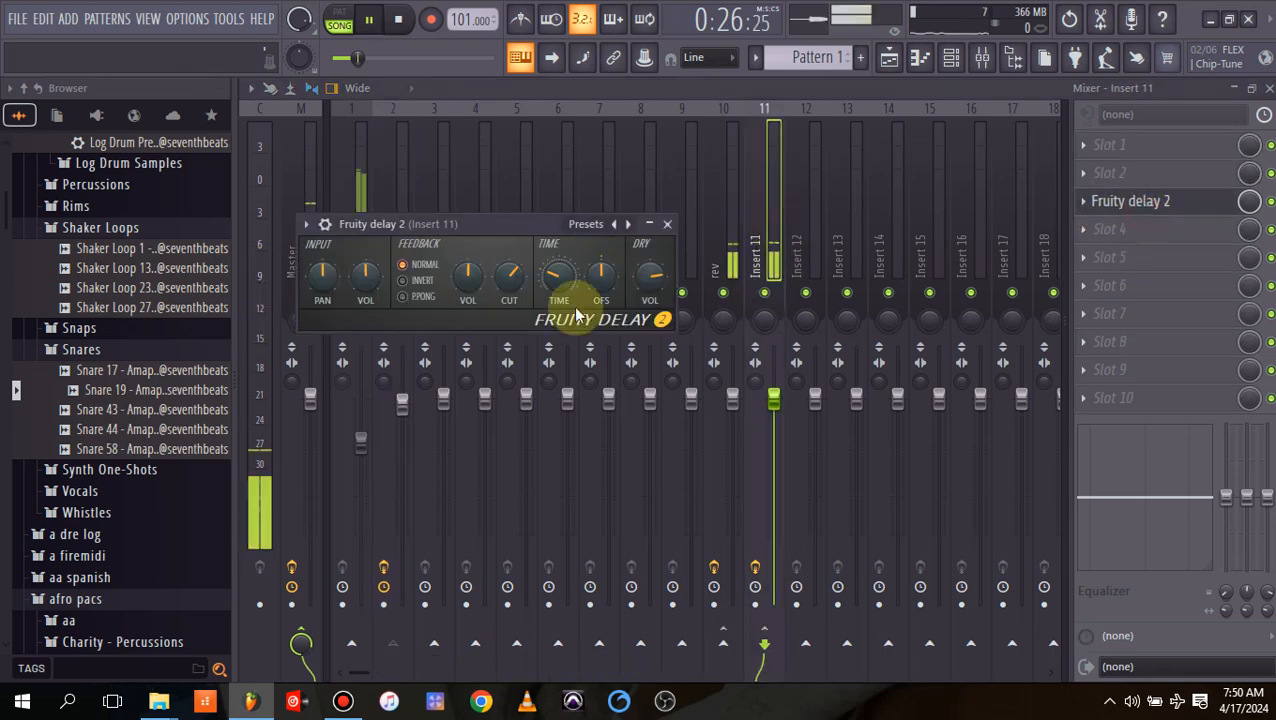
pyautogui.press('space')
pyautogui.moveTo(655, 264); pyautogui.dragTo(655, 292)
pyautogui.press('space')
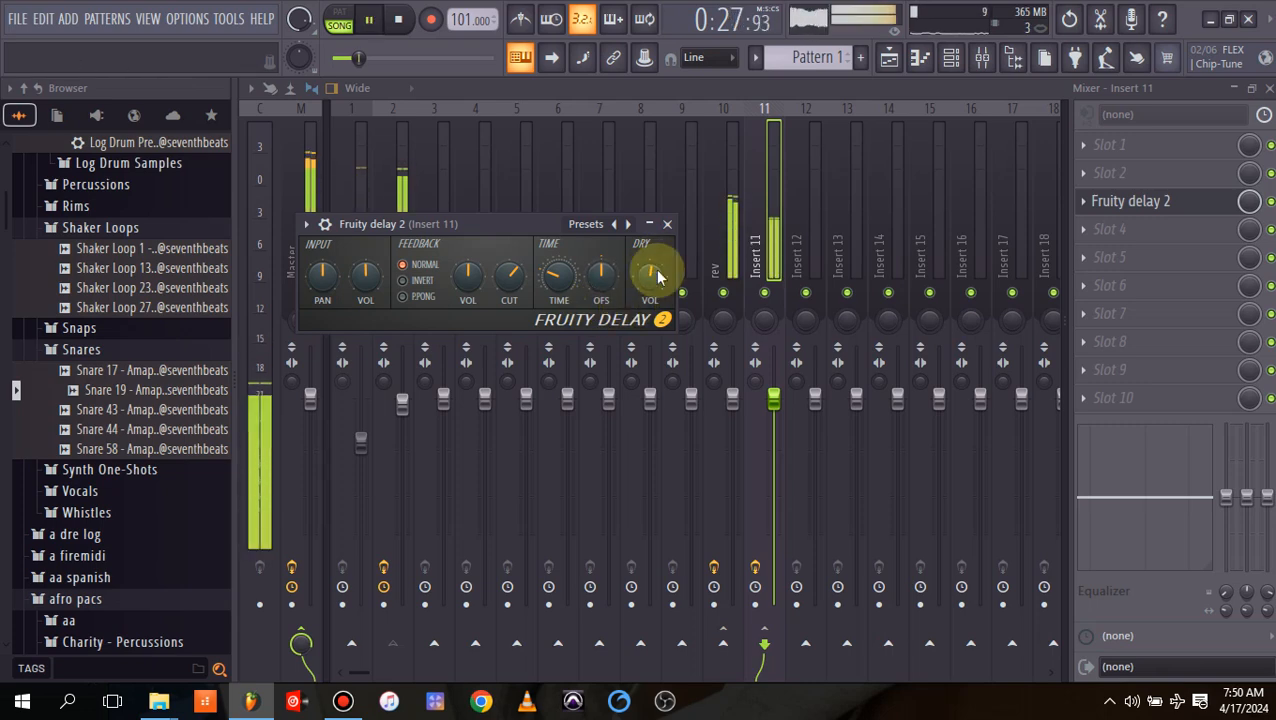
pyautogui.press('space')
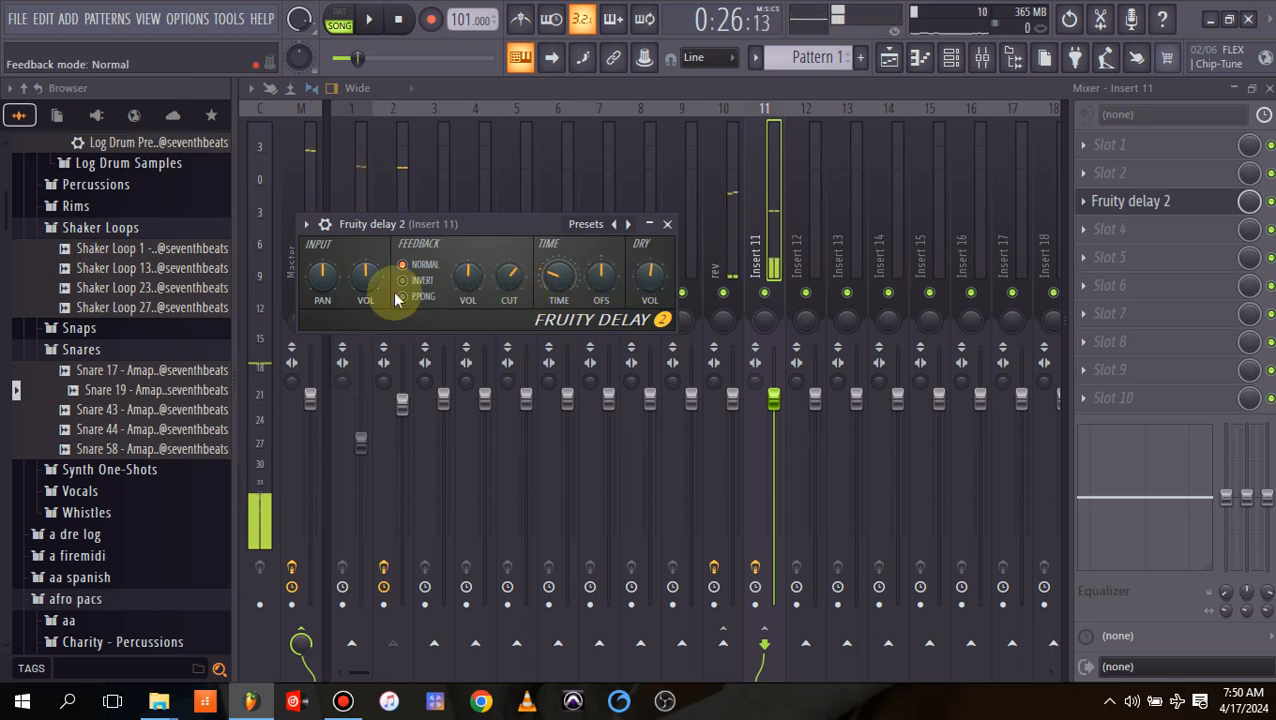
# Reduce the delay's input volume to 33% while auditioning the vocals.
pyautogui.moveTo(365, 269); pyautogui.dragTo(365, 290)
pyautogui.press('space')
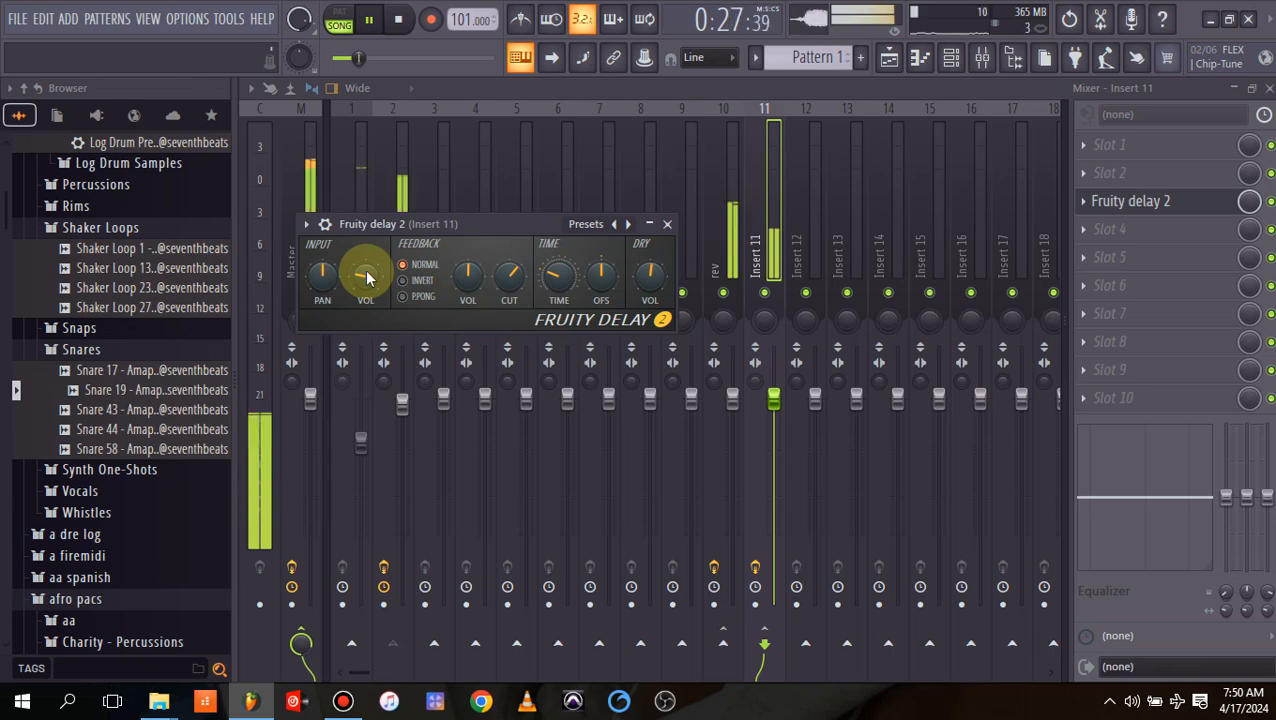
pyautogui.moveTo(366, 279); pyautogui.dragTo(362, 269)
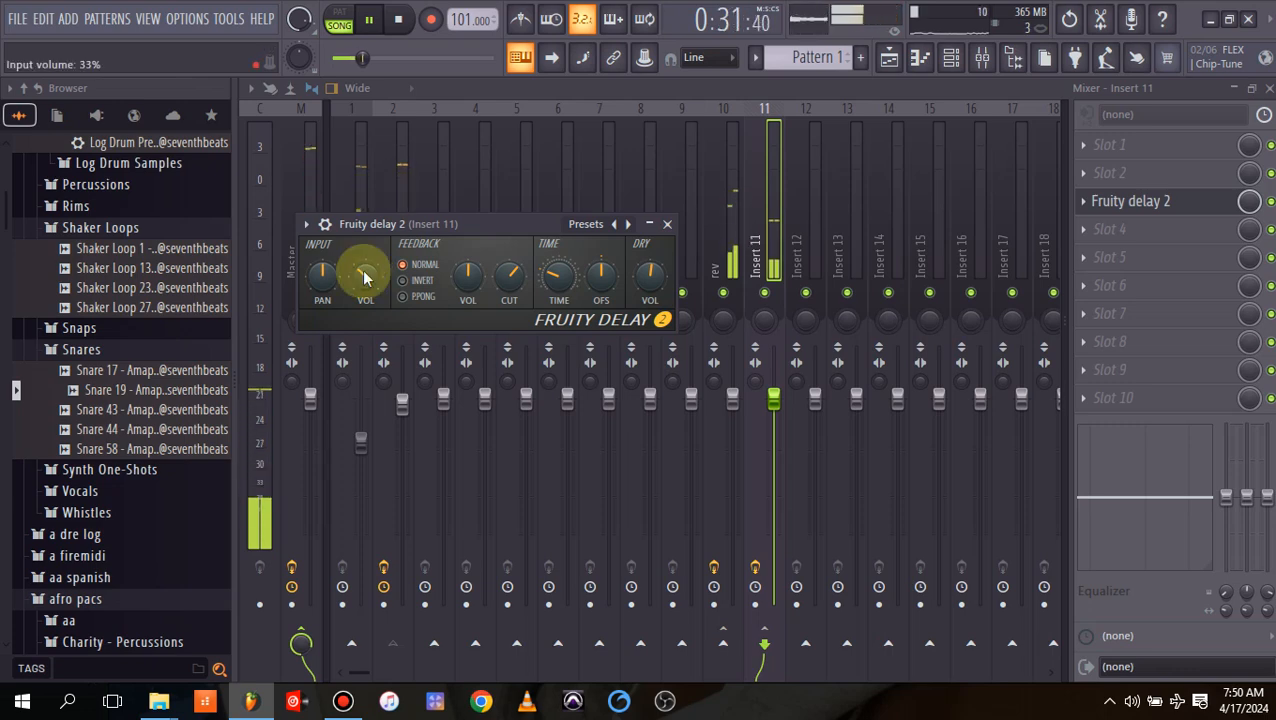
pyautogui.press('space')
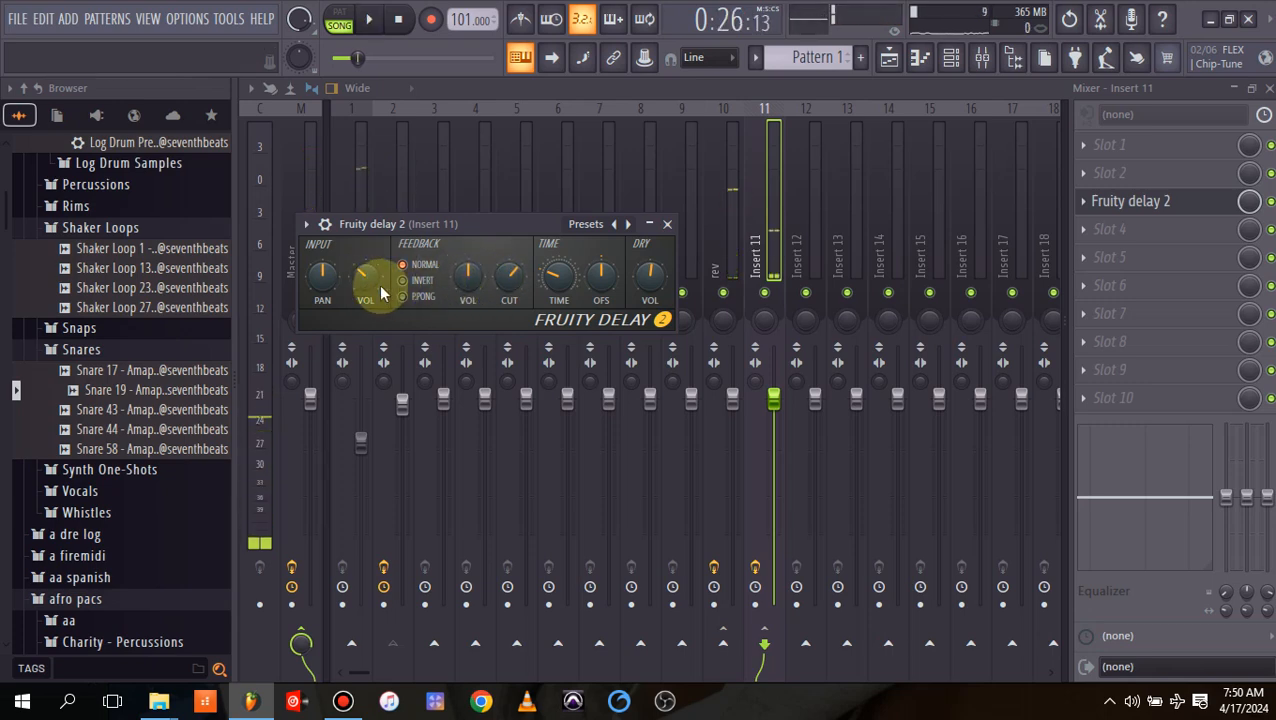
# Lower the feedback volume of Fruity Delay 2 on Insert 11 and audition the echoes.
pyautogui.moveTo(467, 280); pyautogui.dragTo(467, 285)
pyautogui.press('space')
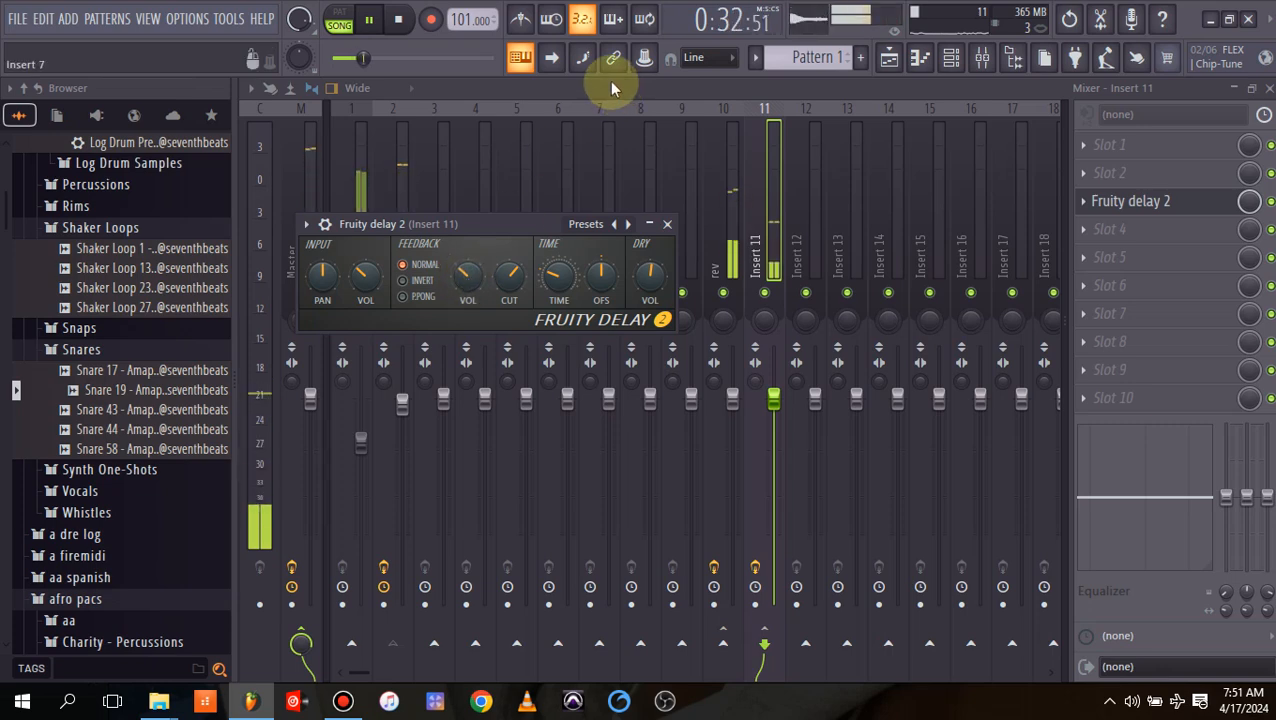
pyautogui.press('space')
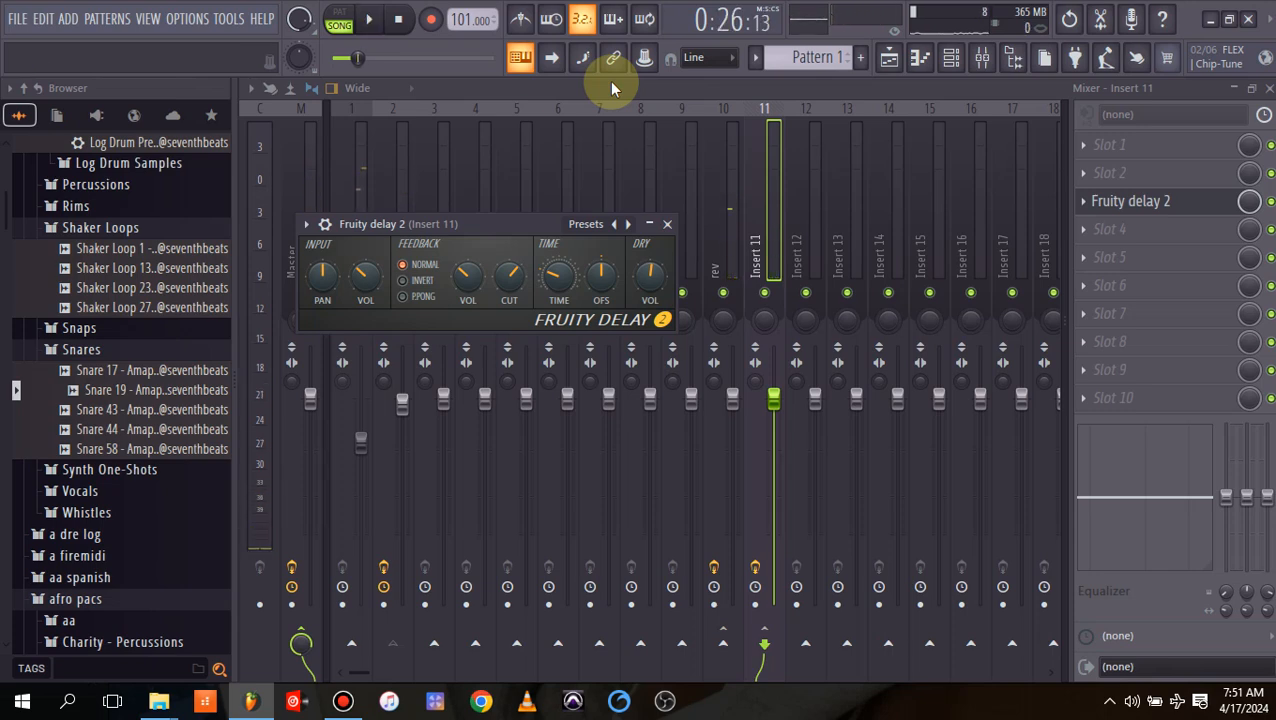
# Select Insert 2, unmute Insert 1 and play the vocals together with the beat.
pyautogui.click(380, 170)
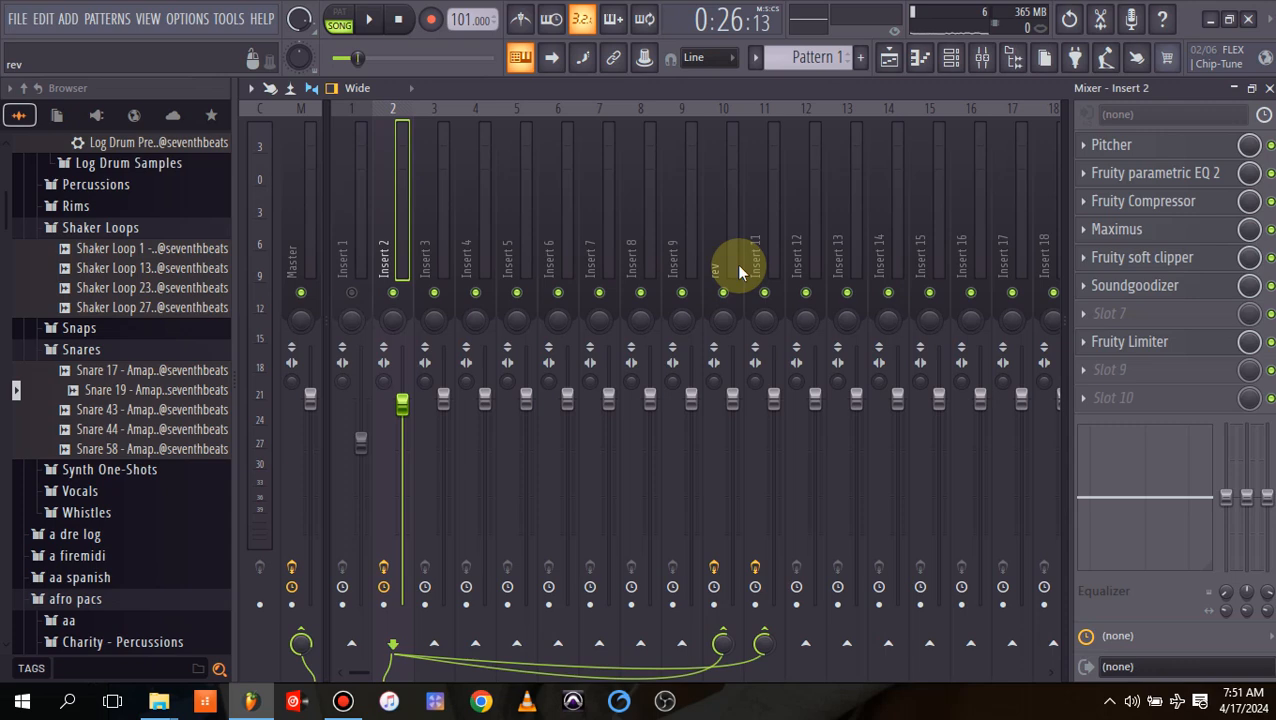
pyautogui.click(354, 294)
pyautogui.press('space')
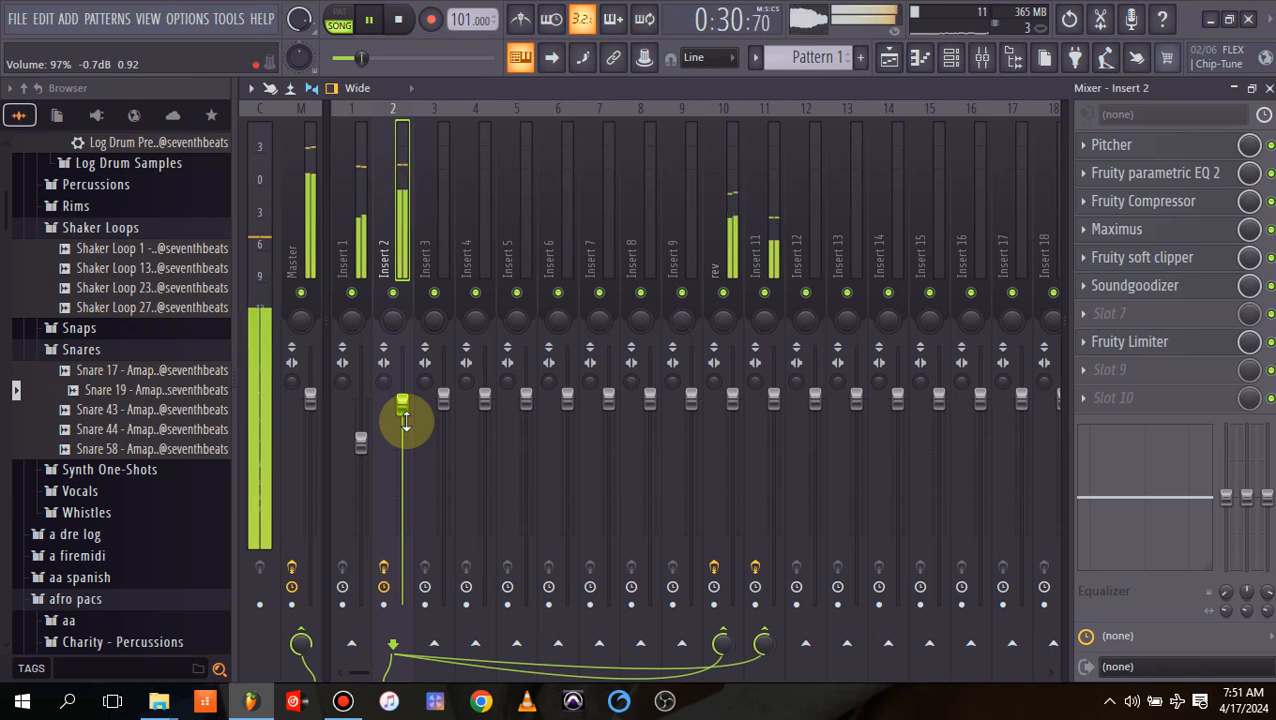
pyautogui.press('space')
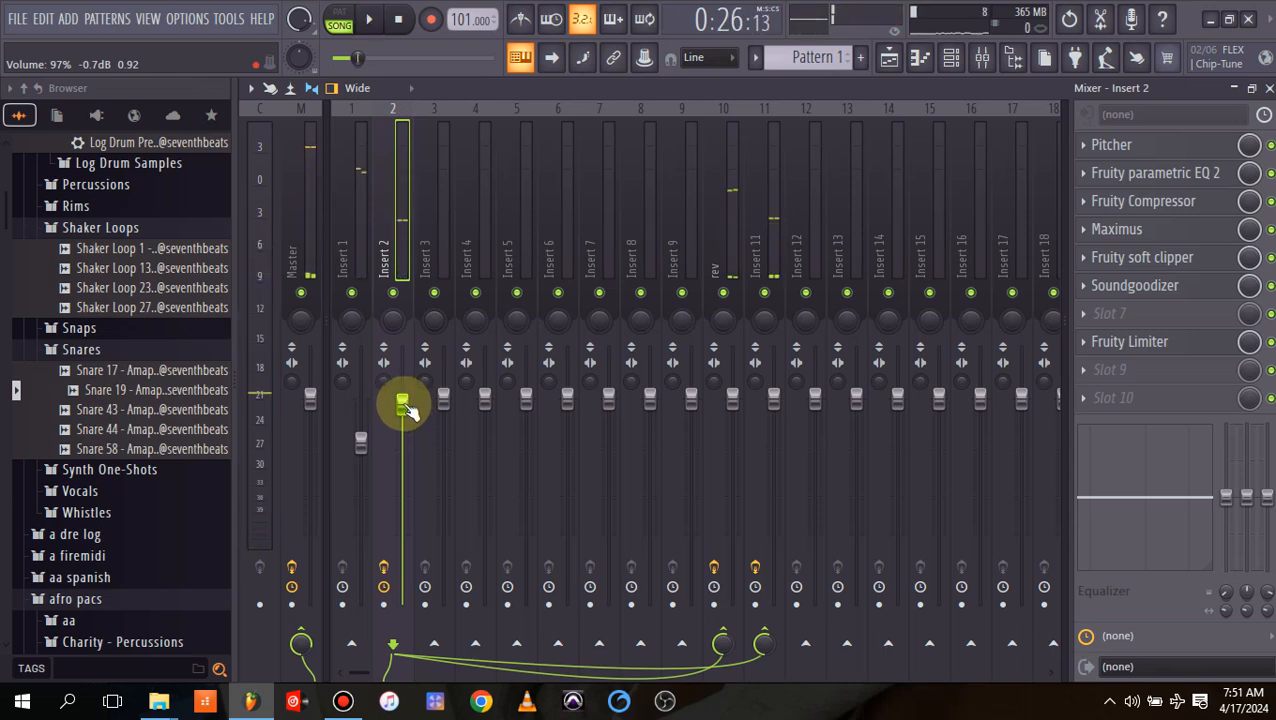
# Lower the Insert 2 fader to 90% (-2.3 dB) and check the vocal balance against the beat.
pyautogui.moveTo(401, 404); pyautogui.dragTo(401, 408)
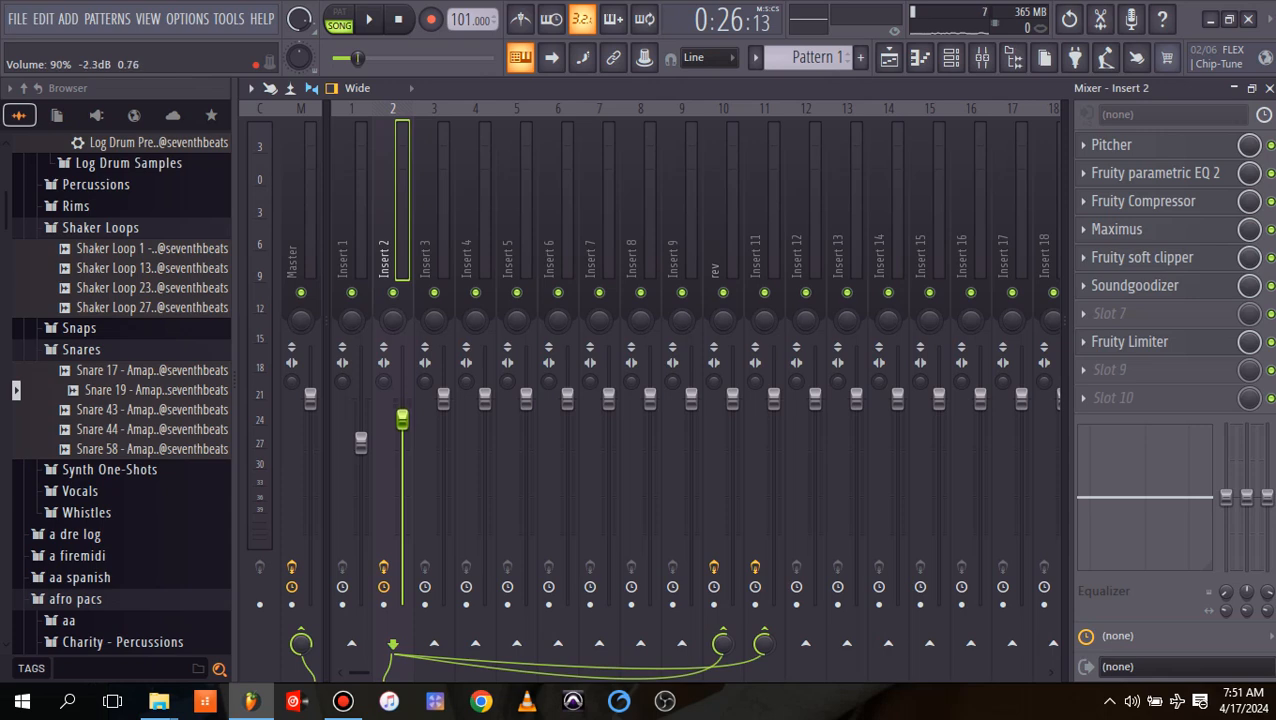
pyautogui.click(402, 420)
pyautogui.press('space')
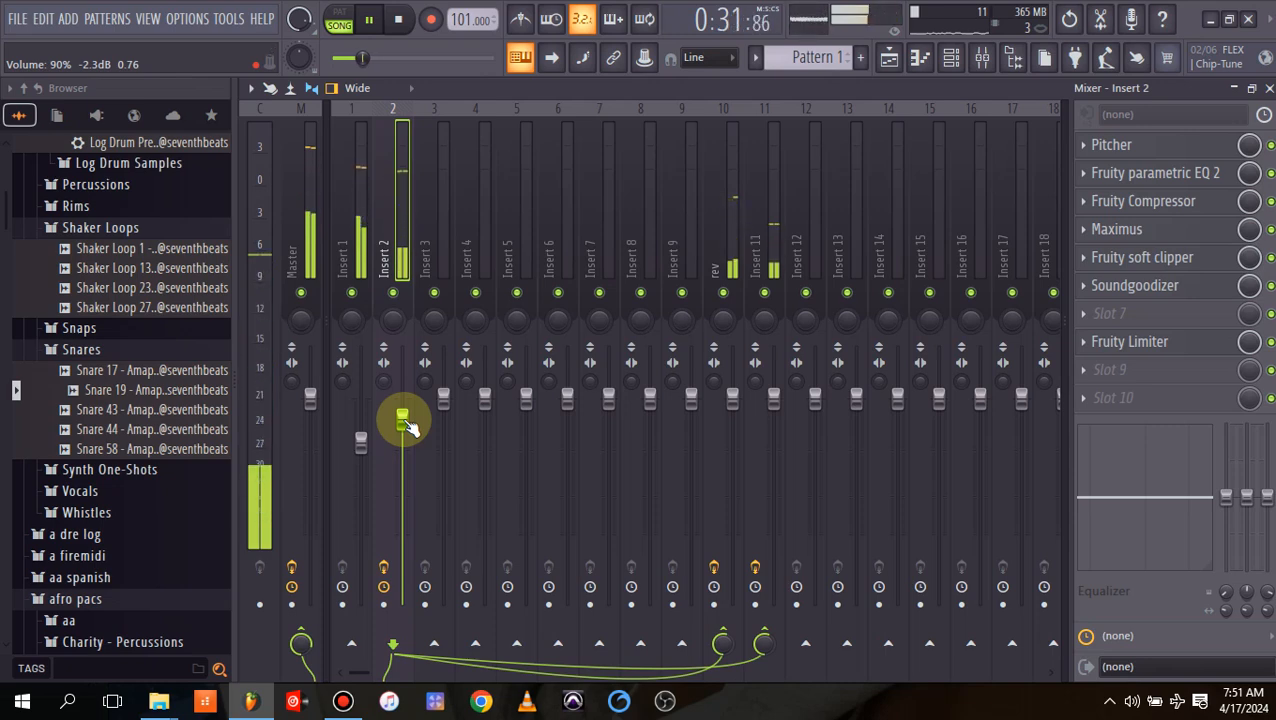
pyautogui.press('space')
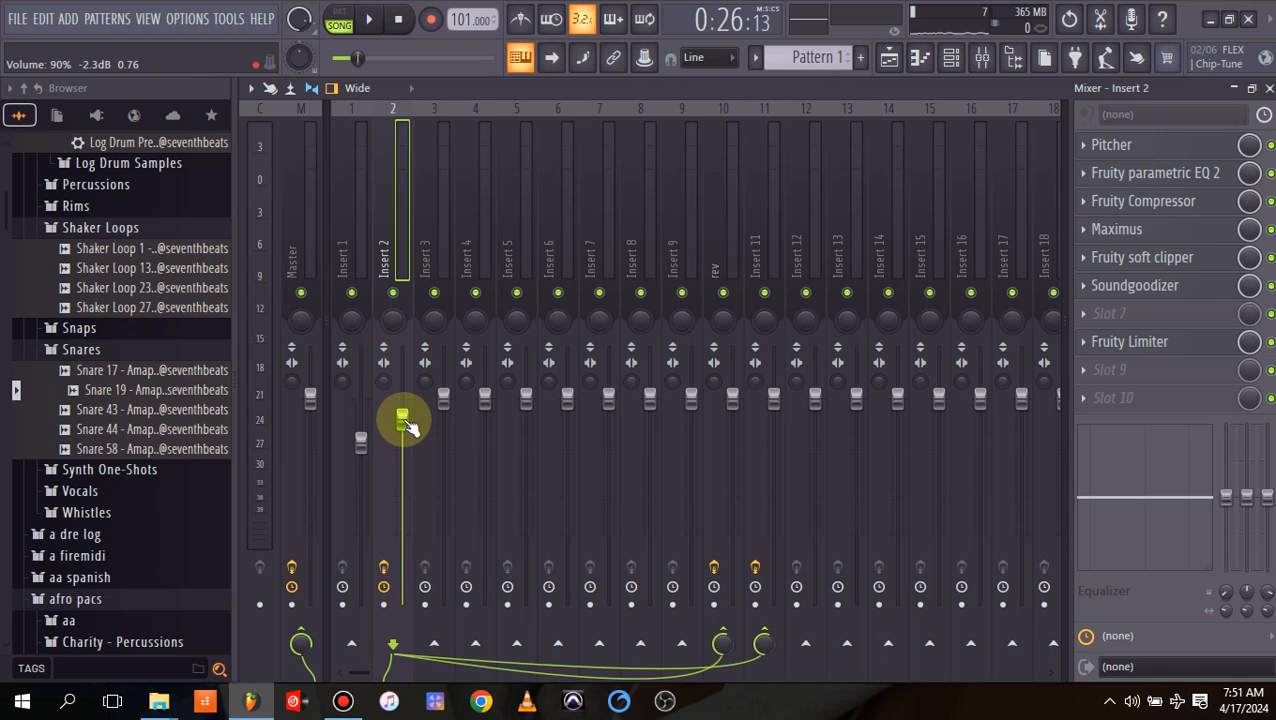
# Play the full mix of vocals and beat for a final listen, and stop playback.
pyautogui.press('space')
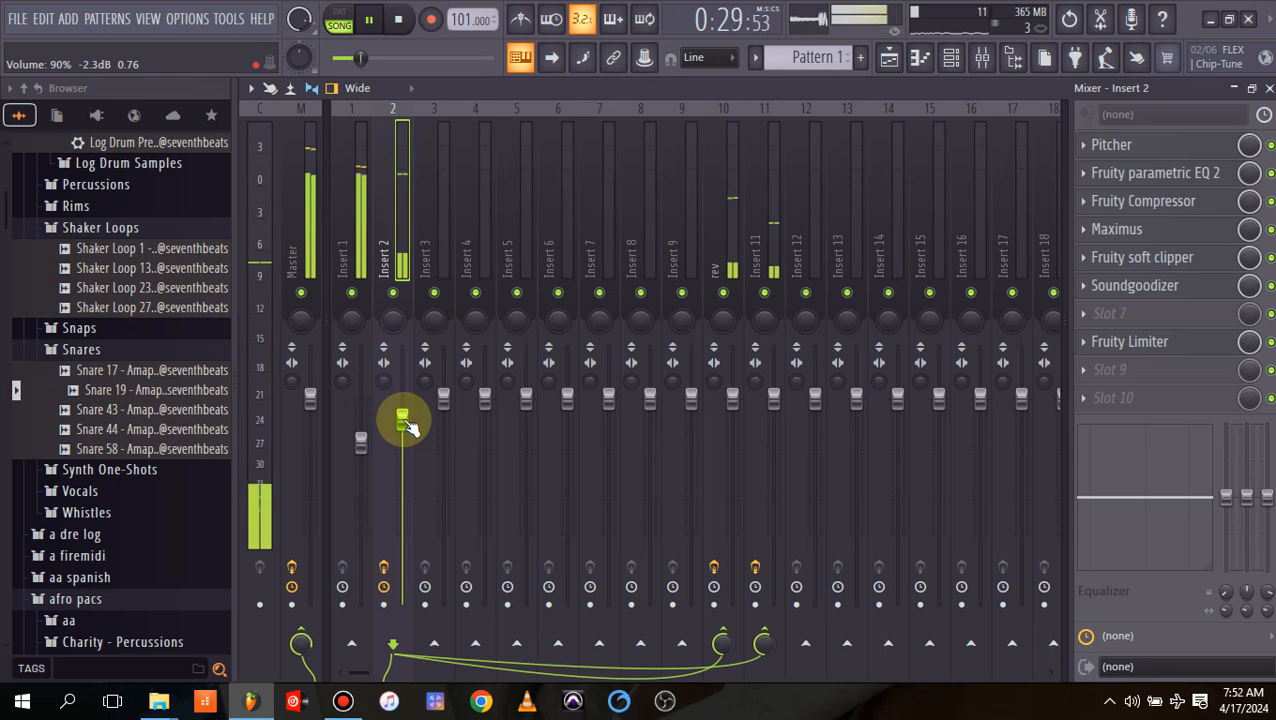
pyautogui.press('space')
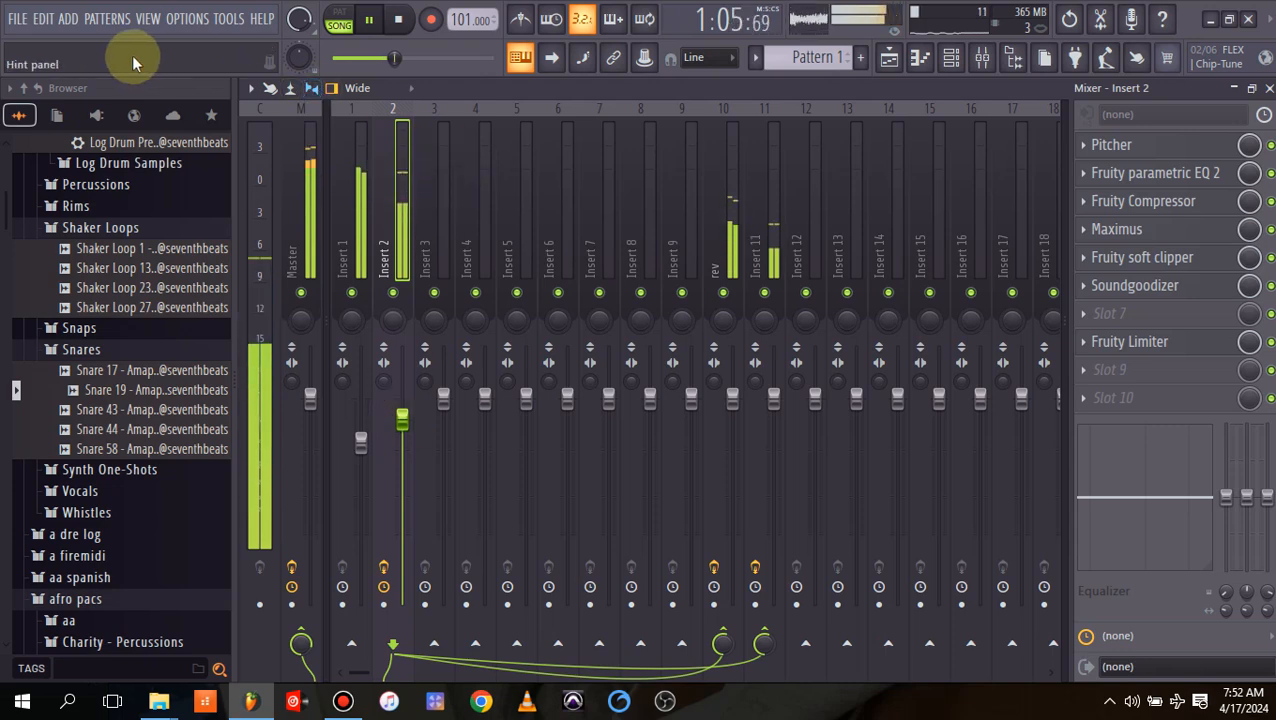
pyautogui.press('space')
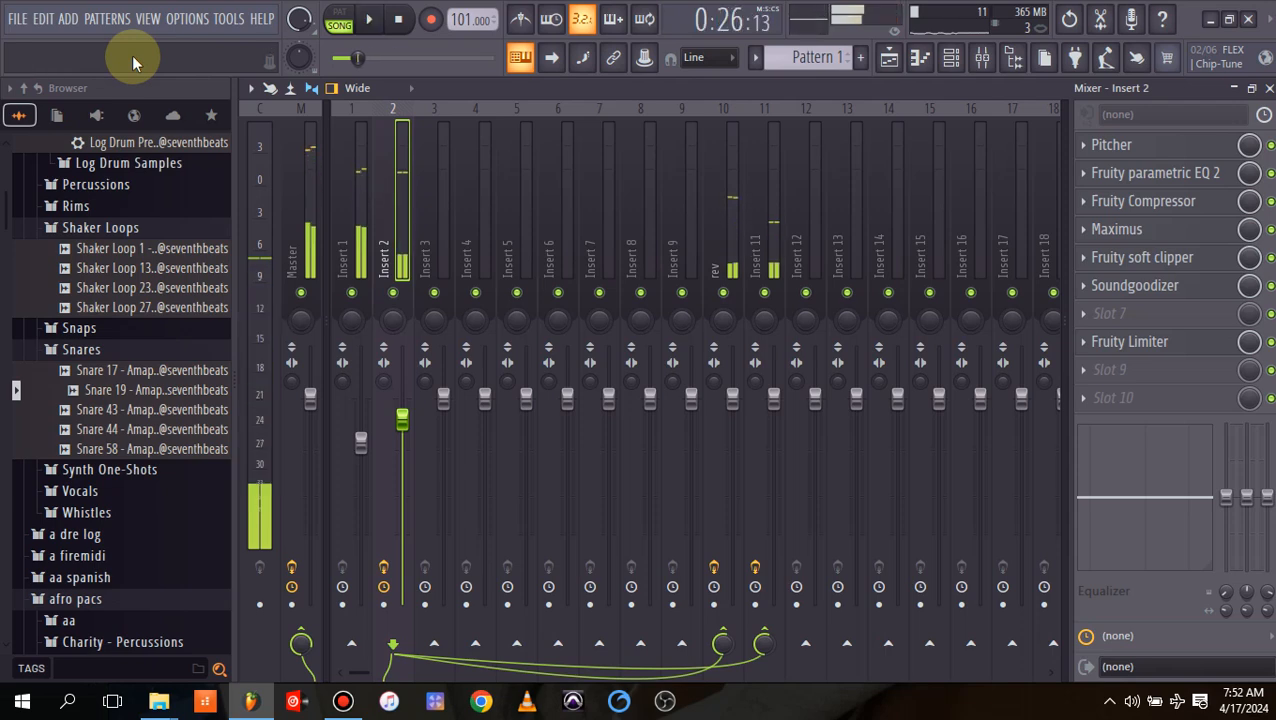